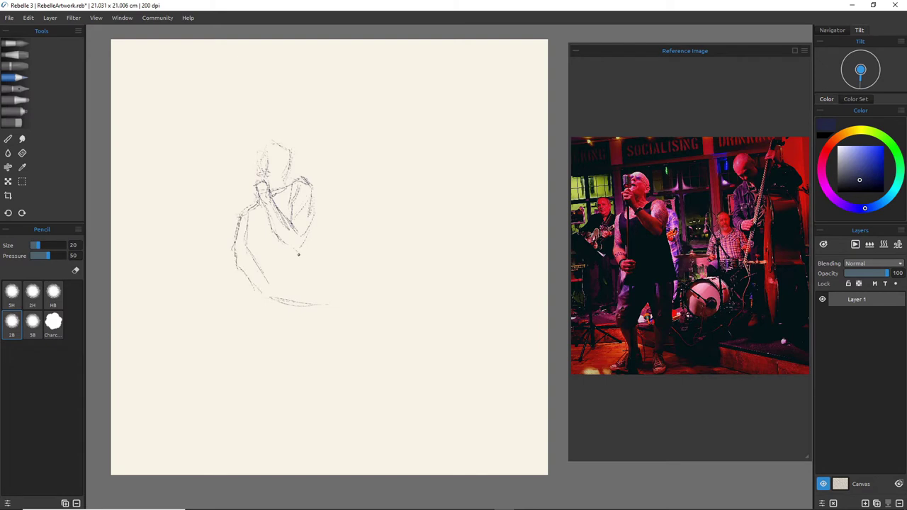
# Sketch the side of the singer's torso, the lower hand, the microphone stand and the hip line in pencil
pyautogui.moveTo(310, 231)
pyautogui.mouseDown()
pyautogui.moveTo(323, 312)
pyautogui.moveTo(266, 293)
pyautogui.mouseUp()
pyautogui.moveTo(272, 303); pyautogui.dragTo(253, 305)
pyautogui.moveTo(248, 248); pyautogui.dragTo(264, 286)
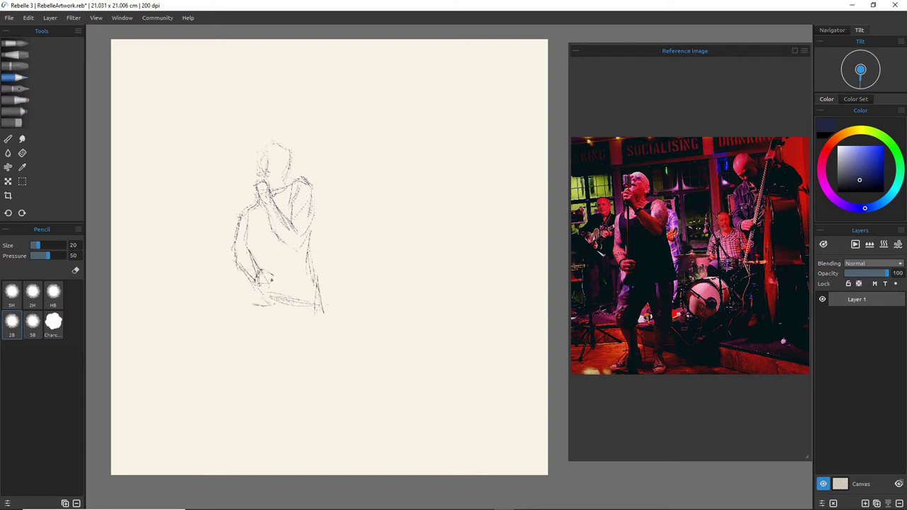
pyautogui.moveTo(262, 210); pyautogui.dragTo(264, 387)
pyautogui.moveTo(268, 314)
pyautogui.mouseDown()
pyautogui.moveTo(299, 305)
pyautogui.moveTo(305, 375)
pyautogui.mouseUp()
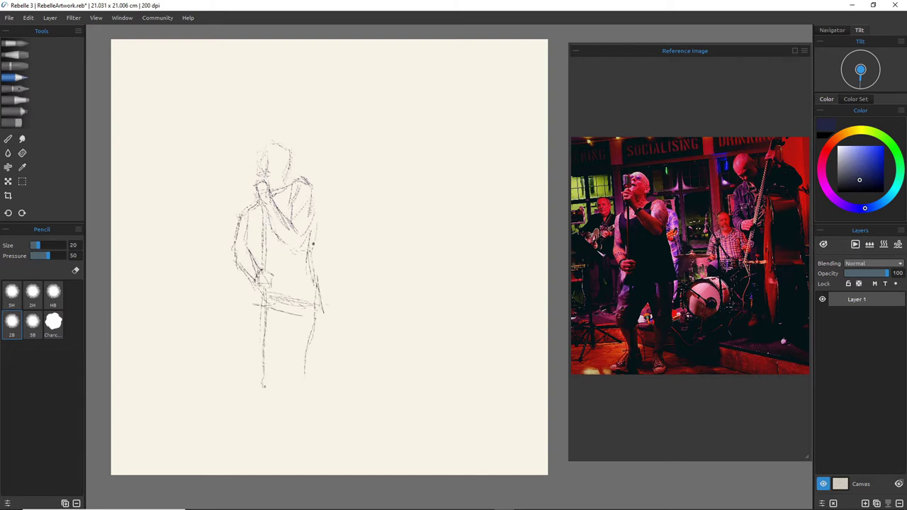
# Sketch the singer's shorts with both legs and strengthen the back of the head
pyautogui.moveTo(250, 288); pyautogui.dragTo(254, 311)
pyautogui.moveTo(316, 305)
pyautogui.mouseDown()
pyautogui.moveTo(272, 307)
pyautogui.moveTo(265, 374)
pyautogui.mouseUp()
pyautogui.moveTo(282, 326); pyautogui.dragTo(295, 361)
pyautogui.moveTo(313, 331)
pyautogui.mouseDown()
pyautogui.moveTo(308, 371)
pyautogui.moveTo(318, 372)
pyautogui.mouseUp()
pyautogui.moveTo(286, 145); pyautogui.dragTo(284, 184)
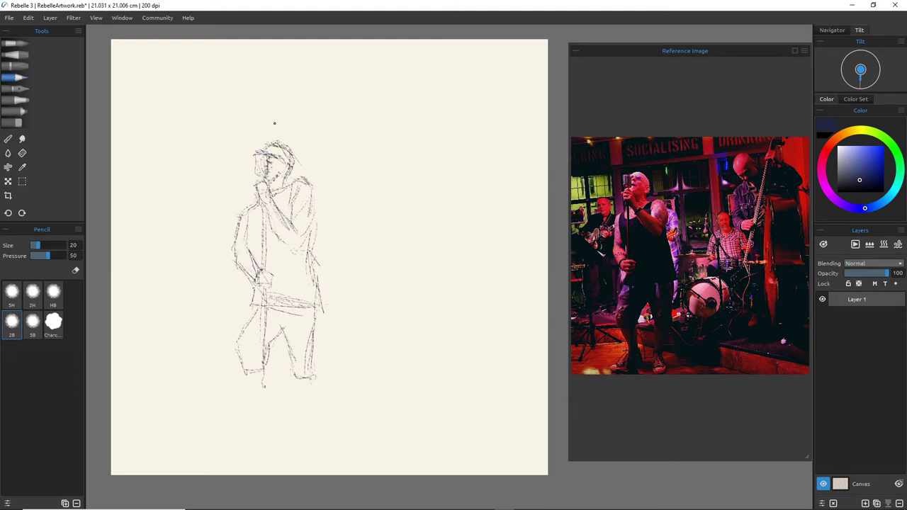
# Move the whole figure sketch higher on the canvas to make room for the lower legs
pyautogui.click(14, 123)
pyautogui.press('e')
pyautogui.press('t')
pyautogui.moveTo(262, 254); pyautogui.dragTo(266, 218)
pyautogui.click(19, 77)
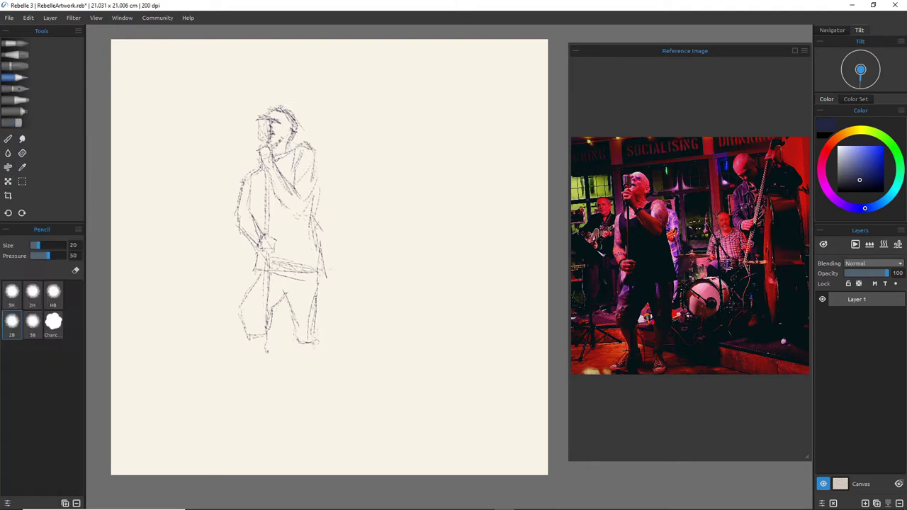
# Refine the raised forearm, shoulder and side of the vest, alternating between pencil and eraser
pyautogui.moveTo(290, 160); pyautogui.dragTo(298, 195)
pyautogui.press('e')
pyautogui.moveTo(266, 145); pyautogui.dragTo(324, 267)
pyautogui.press('e')
pyautogui.moveTo(306, 207); pyautogui.dragTo(296, 212)
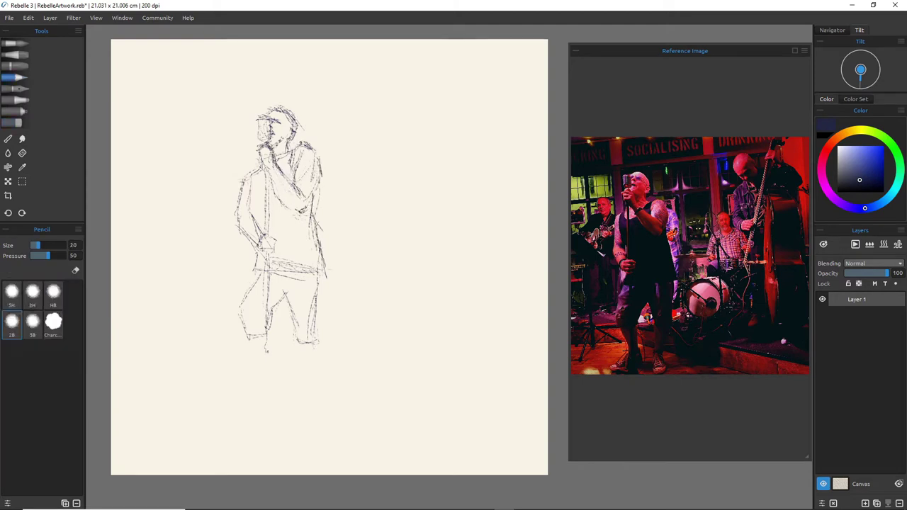
# Strengthen the outlines of both arms and the hand holding the microphone stand
pyautogui.moveTo(284, 171)
pyautogui.mouseDown()
pyautogui.moveTo(302, 191)
pyautogui.moveTo(300, 215)
pyautogui.mouseUp()
pyautogui.moveTo(264, 161); pyautogui.dragTo(282, 195)
pyautogui.moveTo(254, 168)
pyautogui.mouseDown()
pyautogui.moveTo(252, 215)
pyautogui.moveTo(240, 213)
pyautogui.moveTo(273, 250)
pyautogui.mouseUp()
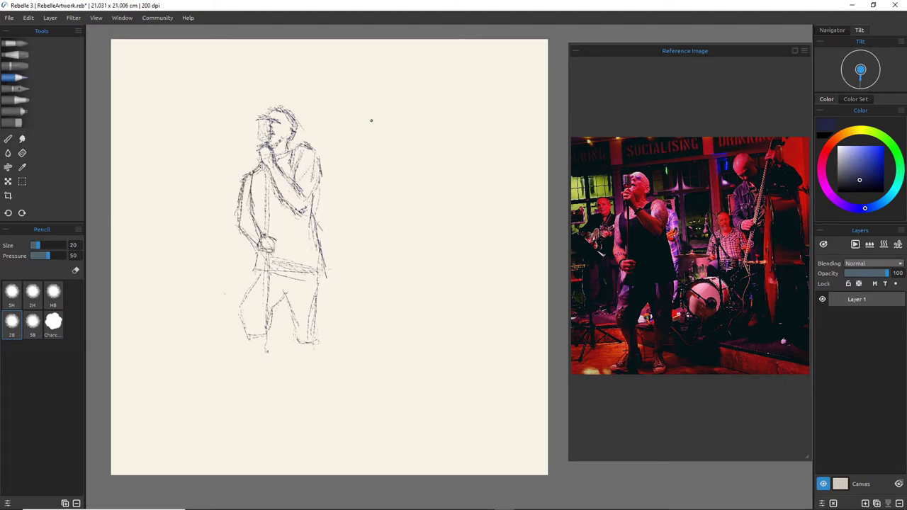
# Reinforce the microphone stand and sketch the lower leg and foot farther from the stand
pyautogui.moveTo(270, 176)
pyautogui.mouseDown()
pyautogui.moveTo(267, 358)
pyautogui.moveTo(297, 388)
pyautogui.mouseUp()
pyautogui.moveTo(316, 343); pyautogui.dragTo(317, 400)
pyautogui.moveTo(299, 387); pyautogui.dragTo(298, 405)
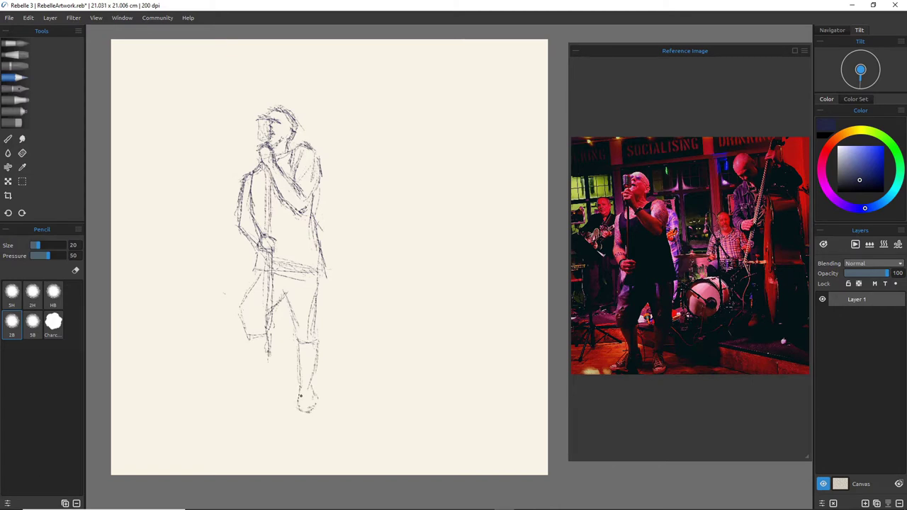
# Refine the singer's jaw, top of the head and shoulder outline with pencil and eraser
pyautogui.moveTo(296, 132); pyautogui.dragTo(278, 145)
pyautogui.press('e')
pyautogui.press('e')
pyautogui.moveTo(276, 106); pyautogui.dragTo(285, 108)
pyautogui.moveTo(298, 153)
pyautogui.mouseDown()
pyautogui.moveTo(316, 148)
pyautogui.moveTo(321, 190)
pyautogui.mouseUp()
pyautogui.moveTo(320, 181); pyautogui.dragTo(312, 205)
# Sketch the lower leg beside the microphone stand and draw the shoes on both feet
pyautogui.moveTo(258, 339); pyautogui.dragTo(255, 374)
pyautogui.moveTo(307, 385); pyautogui.dragTo(303, 404)
pyautogui.moveTo(302, 391); pyautogui.dragTo(311, 399)
pyautogui.moveTo(258, 378); pyautogui.dragTo(272, 379)
pyautogui.moveTo(267, 360)
pyautogui.mouseDown()
pyautogui.moveTo(272, 383)
pyautogui.moveTo(237, 396)
pyautogui.moveTo(275, 399)
pyautogui.moveTo(234, 400)
pyautogui.moveTo(234, 392)
pyautogui.moveTo(231, 399)
pyautogui.moveTo(274, 381)
pyautogui.mouseUp()
pyautogui.rightClick(230, 388)
pyautogui.click(230, 388)
# Draw loose floor and stage-edge lines behind the figure and hatch the crotch of the shorts
pyautogui.moveTo(318, 356); pyautogui.dragTo(475, 398)
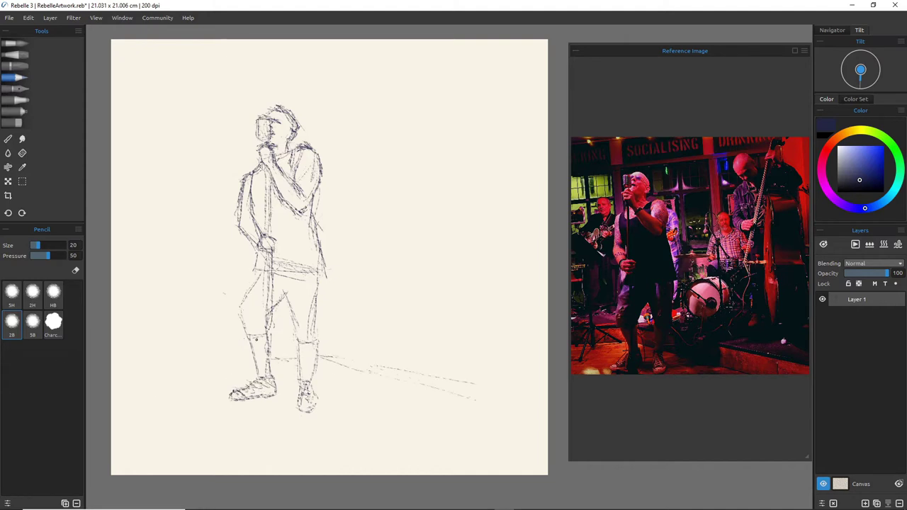
pyautogui.moveTo(175, 357); pyautogui.dragTo(248, 360)
pyautogui.moveTo(268, 303)
pyautogui.mouseDown()
pyautogui.moveTo(318, 277)
pyautogui.moveTo(272, 301)
pyautogui.mouseUp()
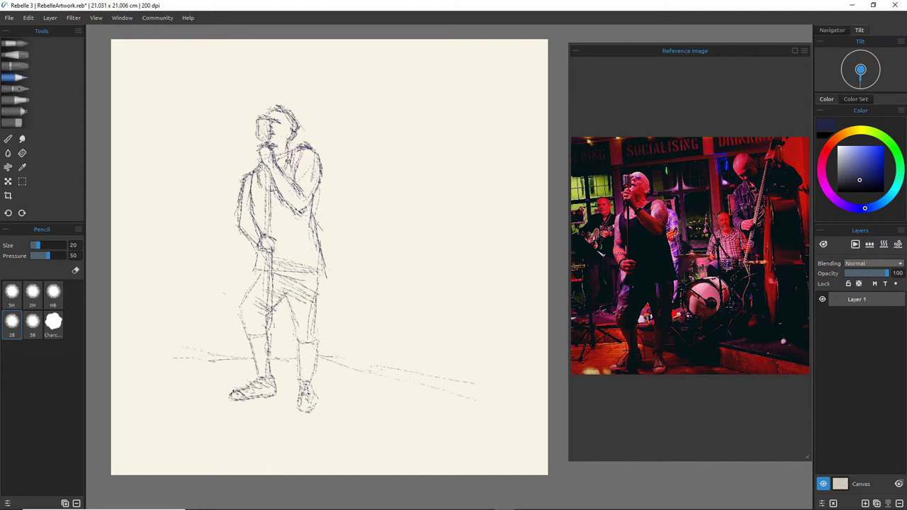
# Select the singer's head with a rectangle, nudge it down and rotate it slightly, and clear the selection
pyautogui.press('m')
pyautogui.moveTo(250, 153); pyautogui.dragTo(304, 98)
pyautogui.hotkey('ctrl', 't')
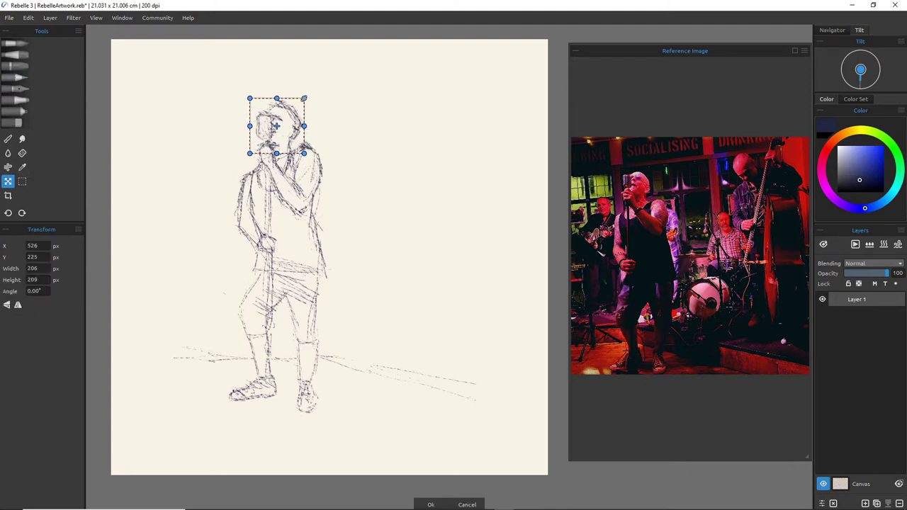
pyautogui.moveTo(276, 126); pyautogui.dragTo(276, 129)
pyautogui.moveTo(291, 96); pyautogui.dragTo(294, 98)
pyautogui.press('Return')
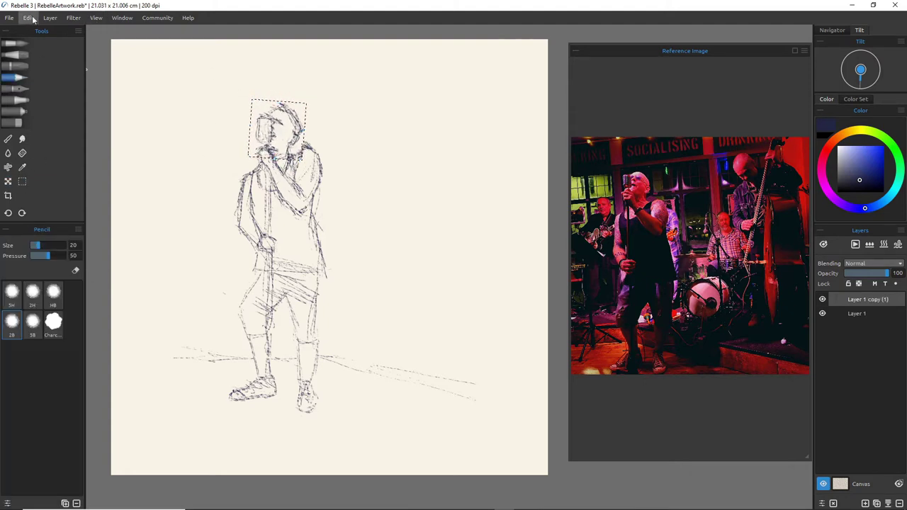
pyautogui.click(29, 18)
pyautogui.click(77, 129)
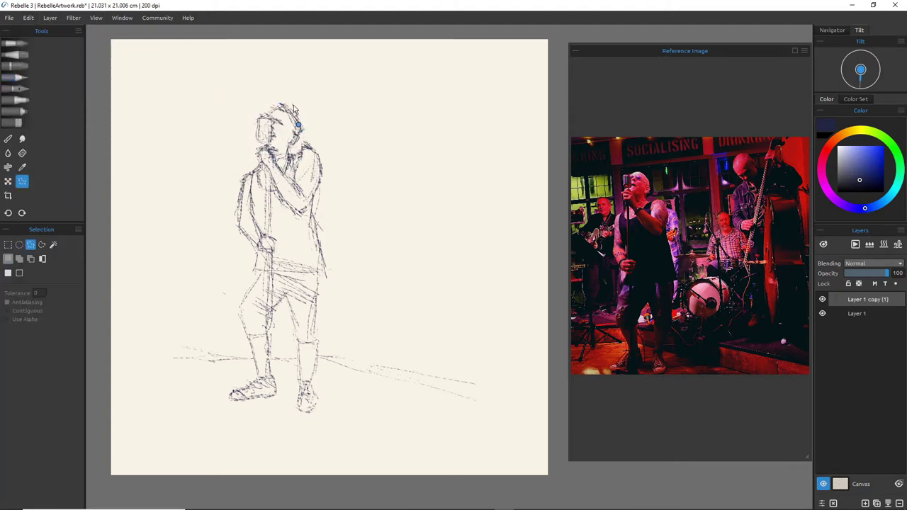
# Outline the head with a polygonal selection and move it slightly upward to lengthen the neck
pyautogui.click(291, 147)
pyautogui.click(265, 167)
pyautogui.click(253, 107)
pyautogui.click(277, 95)
pyautogui.hotkey('ctrl', 't')
pyautogui.moveTo(277, 129); pyautogui.dragTo(278, 121)
pyautogui.press('Return')
# Hide Layer 1 copy (1) and merge Layer 1 with Layer 1 copy (2)
pyautogui.click(20, 78)
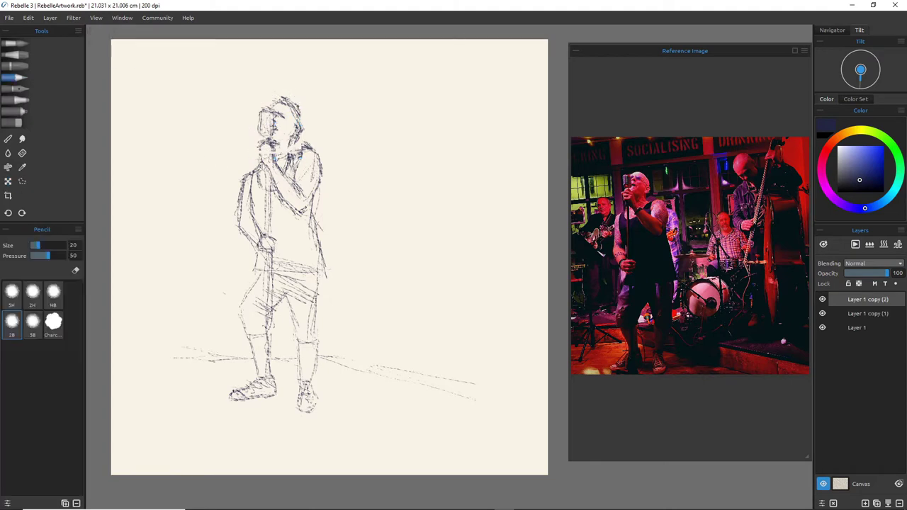
pyautogui.press('e')
pyautogui.press('p')
pyautogui.press('e')
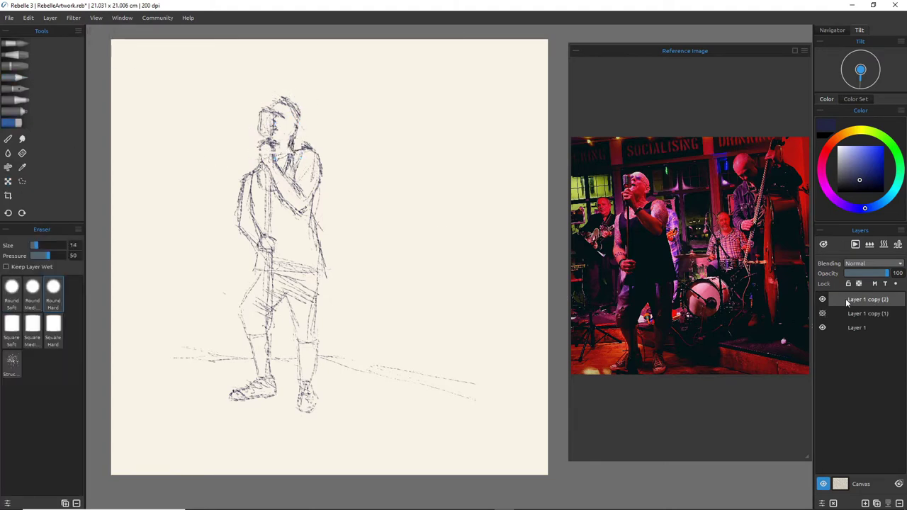
pyautogui.click(50, 18)
pyautogui.click(68, 60)
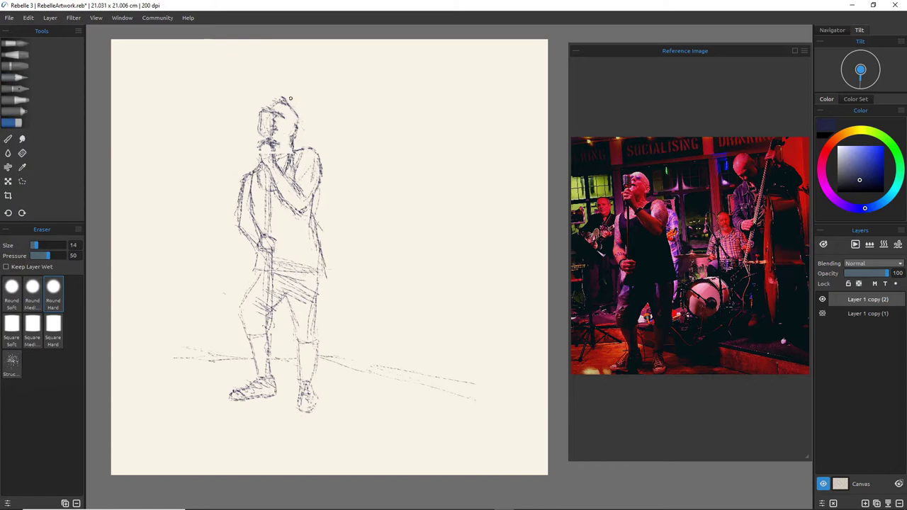
# Redraw the hand gripping the microphone in pencil and erase excess strokes around it
pyautogui.press('p')
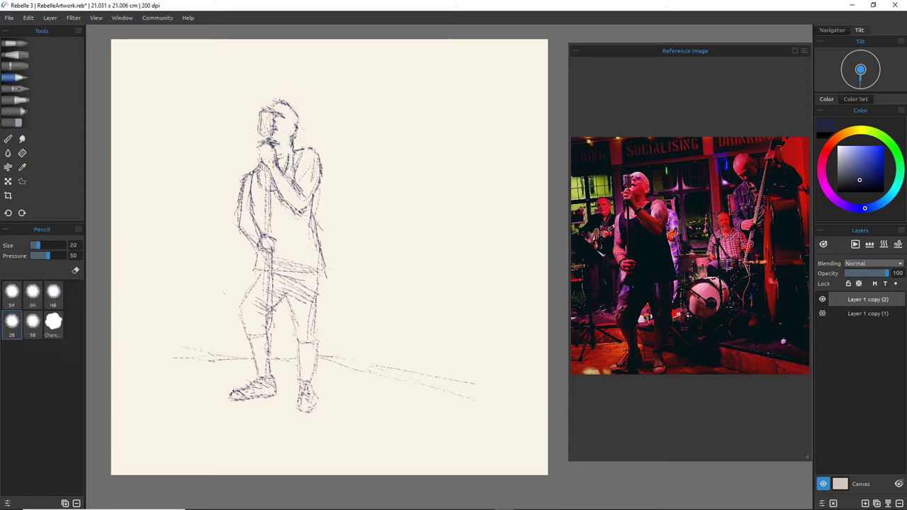
pyautogui.moveTo(260, 146); pyautogui.dragTo(263, 160)
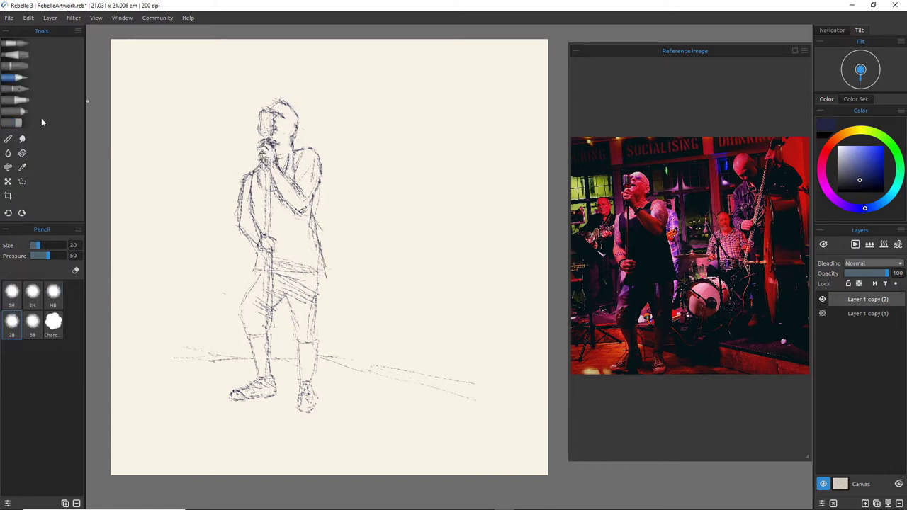
pyautogui.press('e')
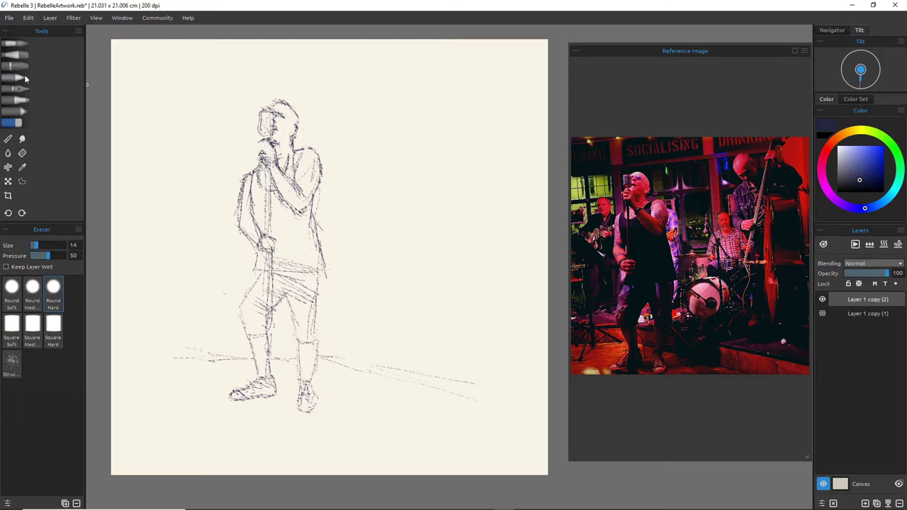
pyautogui.moveTo(267, 156)
pyautogui.mouseDown()
pyautogui.moveTo(253, 144)
pyautogui.moveTo(359, 236)
pyautogui.moveTo(520, 333)
pyautogui.mouseUp()
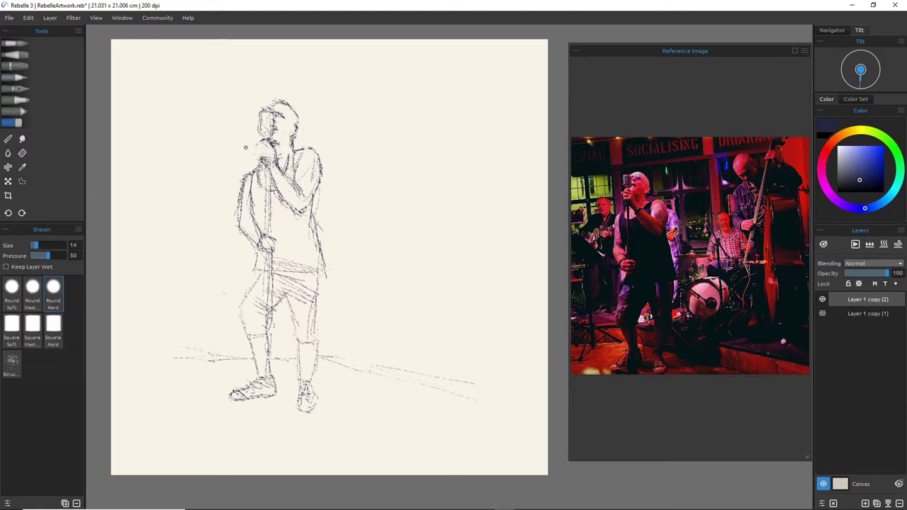
# Detail the fingers of the gripping hand and shade the microphone head with the 2B pencil
pyautogui.click(15, 77)
pyautogui.moveTo(354, 222)
pyautogui.mouseDown()
pyautogui.moveTo(359, 238)
pyautogui.moveTo(338, 244)
pyautogui.mouseUp()
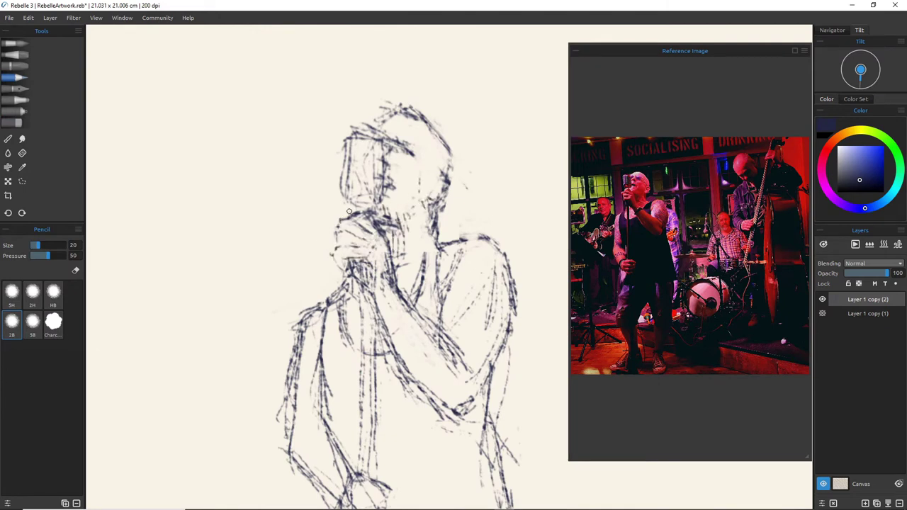
pyautogui.press('e')
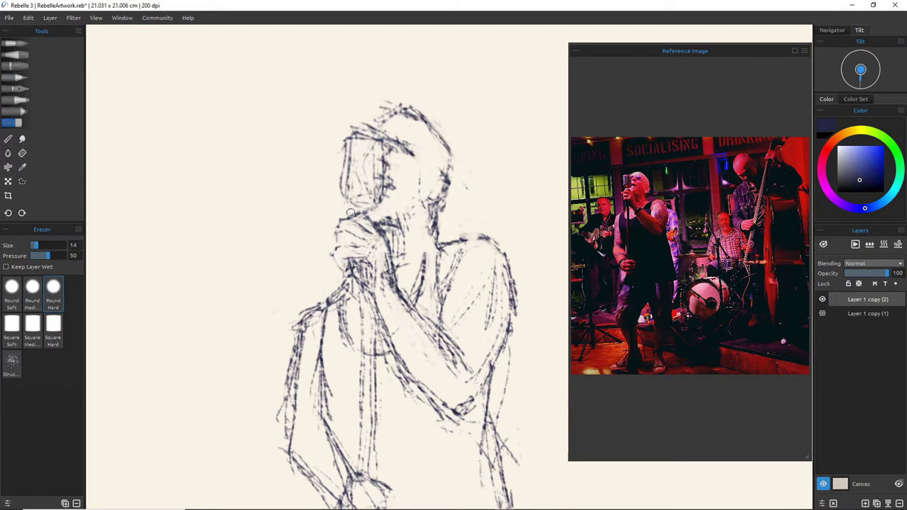
pyautogui.press('p')
pyautogui.moveTo(356, 145); pyautogui.dragTo(361, 179)
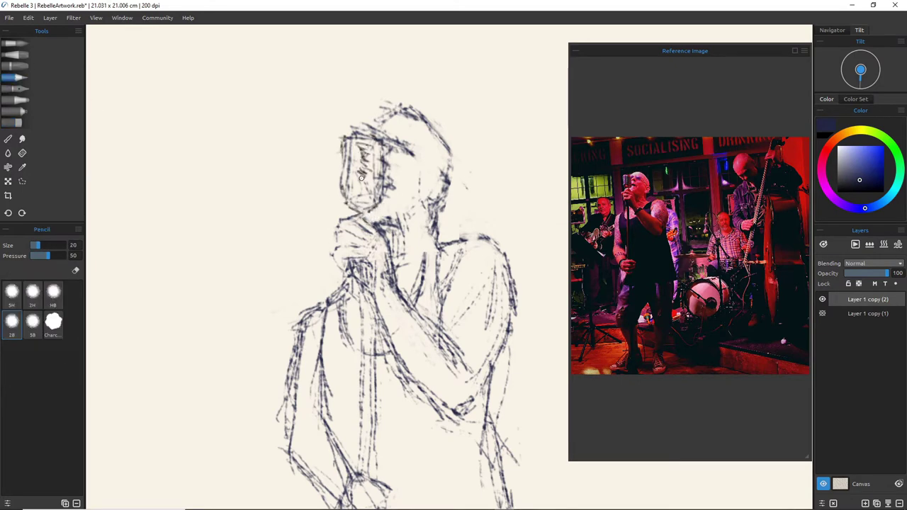
# Stretch the sketch on Layer 1 copy (2) slightly wider with a transform
pyautogui.scroll(1, 450, 265)
pyautogui.scroll(-6, 336, 176)
pyautogui.click(8, 182)
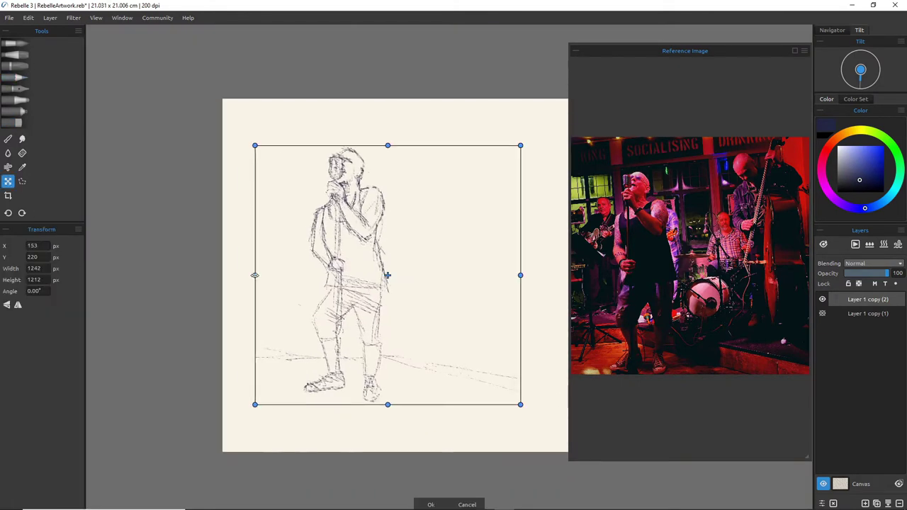
pyautogui.moveTo(254, 275); pyautogui.dragTo(226, 262)
pyautogui.press('Return')
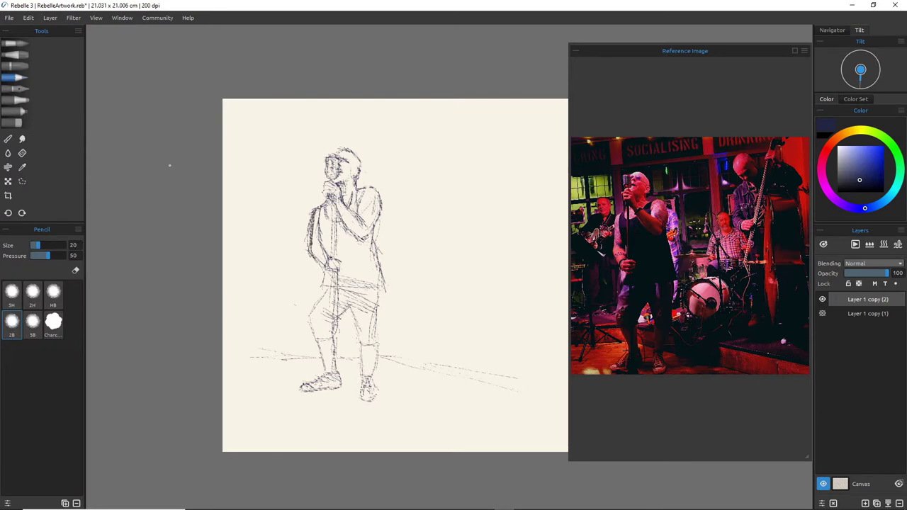
# Erase the doubled outline of the lowered arm and redraw the microphone and stand straighter
pyautogui.press('e')
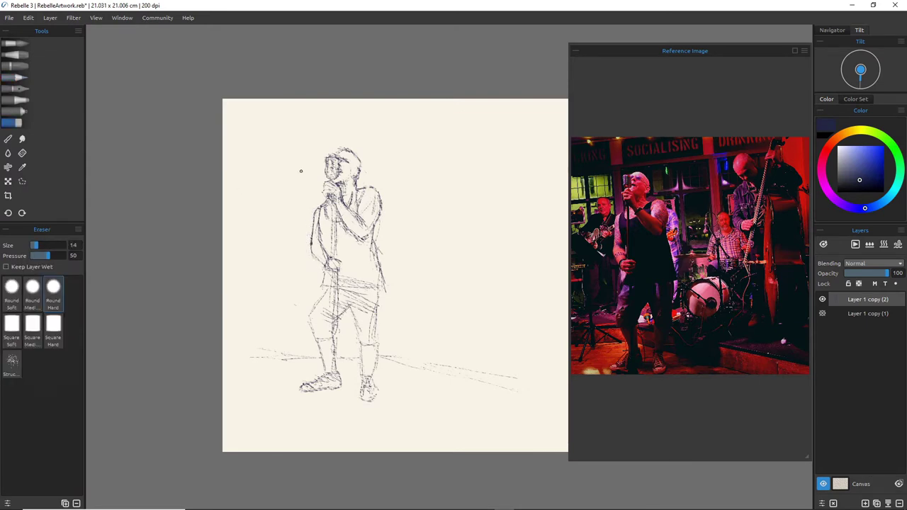
pyautogui.moveTo(338, 157)
pyautogui.mouseDown()
pyautogui.moveTo(338, 176)
pyautogui.moveTo(342, 158)
pyautogui.moveTo(326, 177)
pyautogui.moveTo(335, 178)
pyautogui.moveTo(331, 232)
pyautogui.mouseUp()
pyautogui.press('e')
# Refine and shade the raised forearm and elbow, alternating between pencil and eraser
pyautogui.moveTo(329, 201)
pyautogui.mouseDown()
pyautogui.moveTo(332, 258)
pyautogui.moveTo(331, 207)
pyautogui.moveTo(365, 222)
pyautogui.mouseUp()
pyautogui.press('e')
pyautogui.press('e')
pyautogui.moveTo(342, 207); pyautogui.dragTo(363, 238)
pyautogui.press('e')
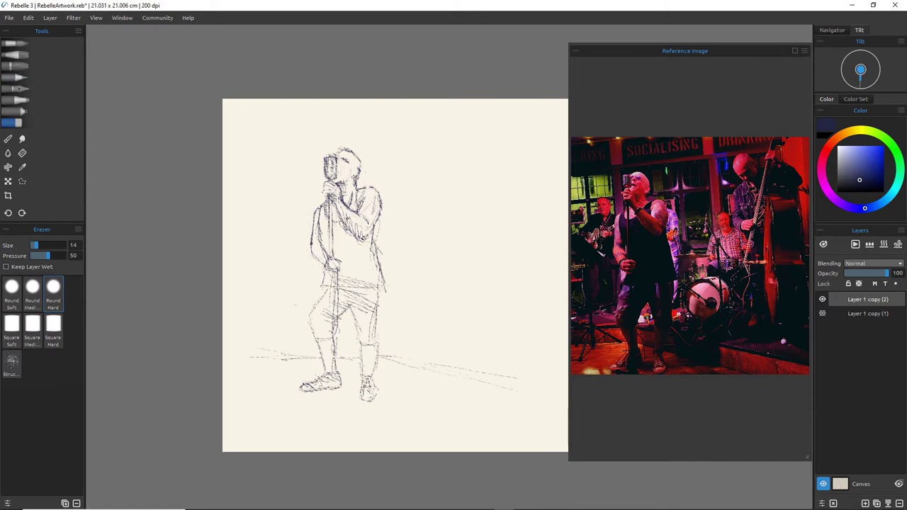
# Hatch dark shading across the chest of the vest and along the microphone stand
pyautogui.press('p')
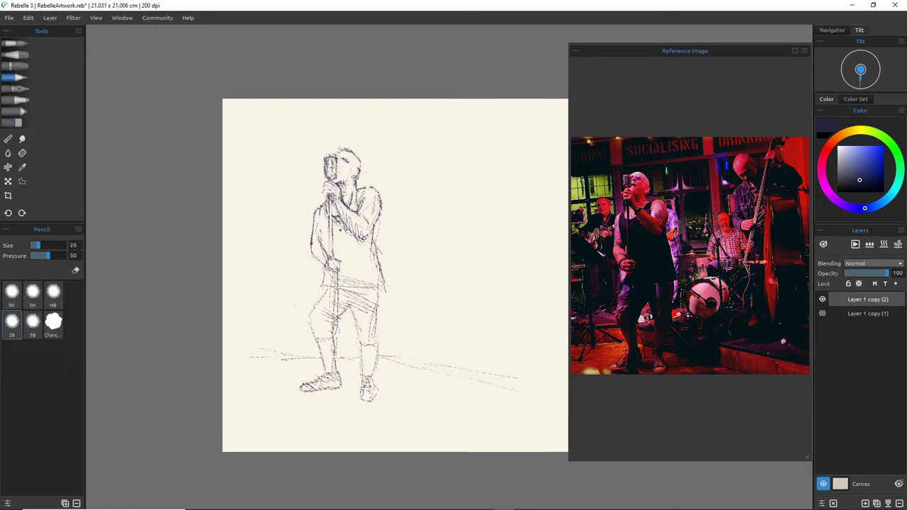
pyautogui.moveTo(357, 217); pyautogui.dragTo(332, 245)
pyautogui.moveTo(361, 231)
pyautogui.mouseDown()
pyautogui.moveTo(338, 257)
pyautogui.moveTo(320, 248)
pyautogui.mouseUp()
pyautogui.moveTo(330, 212)
pyautogui.mouseDown()
pyautogui.moveTo(323, 250)
pyautogui.moveTo(312, 246)
pyautogui.moveTo(338, 320)
pyautogui.mouseUp()
# Clean up the lowered forearm and define the hand on the stand with shading around it
pyautogui.press('e')
pyautogui.press('p')
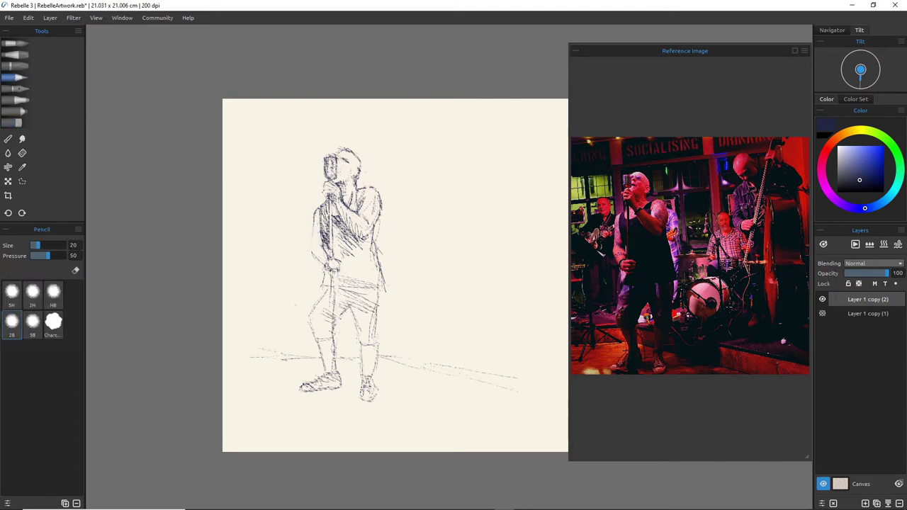
pyautogui.moveTo(332, 271); pyautogui.dragTo(336, 309)
pyautogui.moveTo(326, 257); pyautogui.dragTo(335, 259)
pyautogui.click(16, 123)
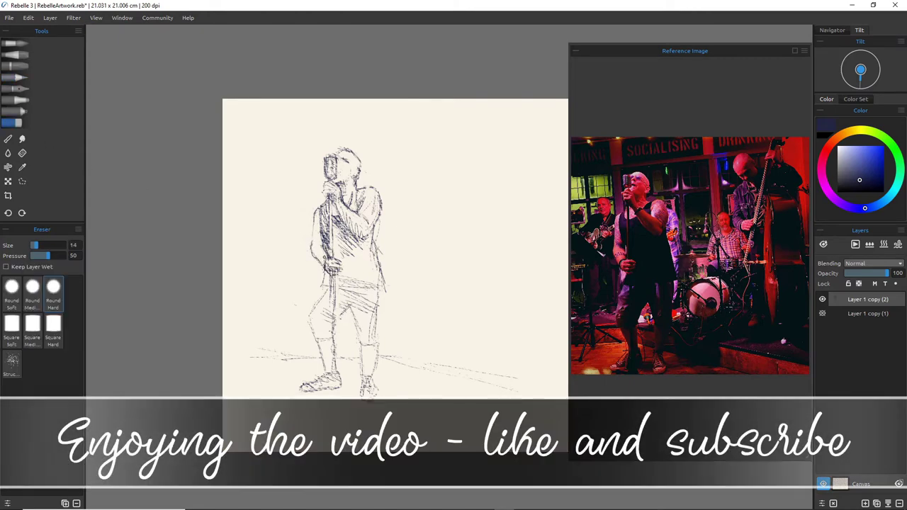
pyautogui.click(15, 77)
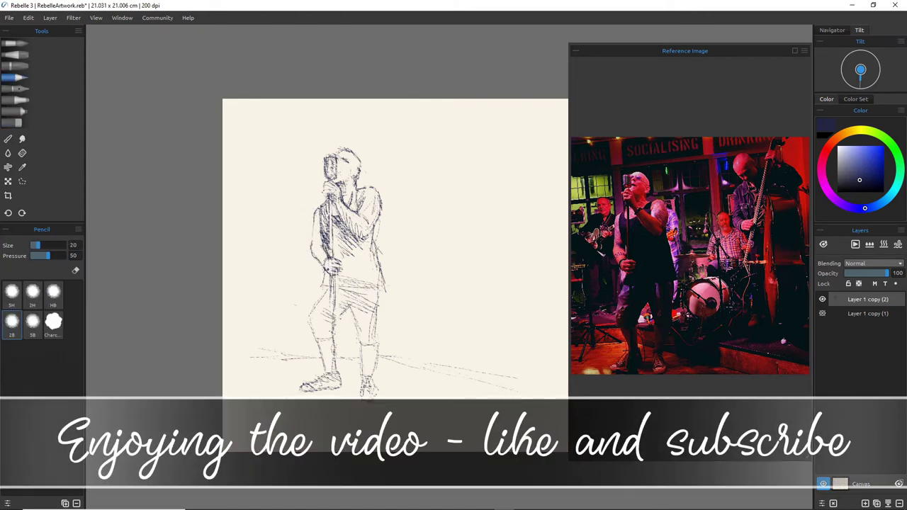
pyautogui.moveTo(333, 267); pyautogui.dragTo(346, 282)
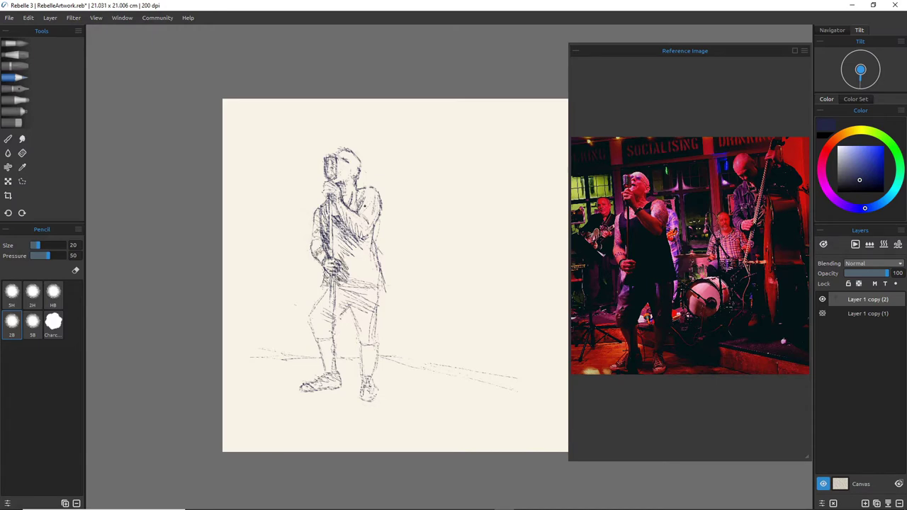
# Hatch shading on the upper arm, the shorts and both lower legs
pyautogui.moveTo(365, 207); pyautogui.dragTo(375, 223)
pyautogui.moveTo(345, 295); pyautogui.dragTo(370, 316)
pyautogui.moveTo(353, 311); pyautogui.dragTo(370, 344)
pyautogui.moveTo(375, 346); pyautogui.dragTo(371, 393)
pyautogui.moveTo(319, 327); pyautogui.dragTo(333, 353)
pyautogui.moveTo(323, 304)
pyautogui.mouseDown()
pyautogui.moveTo(334, 327)
pyautogui.moveTo(333, 366)
pyautogui.mouseUp()
# Scribble a ground shadow under the forward shoe and deepen the hatching on the shorts and legs
pyautogui.moveTo(328, 391)
pyautogui.mouseDown()
pyautogui.moveTo(349, 397)
pyautogui.moveTo(278, 389)
pyautogui.mouseUp()
pyautogui.moveTo(311, 324); pyautogui.dragTo(316, 341)
pyautogui.moveTo(348, 307)
pyautogui.mouseDown()
pyautogui.moveTo(338, 321)
pyautogui.moveTo(358, 332)
pyautogui.mouseUp()
pyautogui.moveTo(344, 302); pyautogui.dragTo(367, 341)
pyautogui.moveTo(343, 298); pyautogui.dragTo(333, 331)
pyautogui.moveTo(330, 305); pyautogui.dragTo(313, 336)
pyautogui.moveTo(375, 333); pyautogui.dragTo(366, 374)
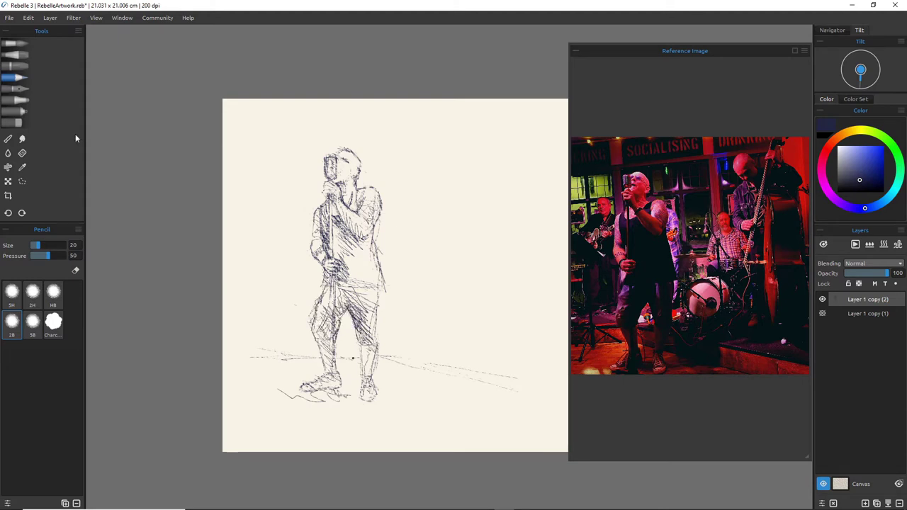
# Erase stray pencil strokes around the leg of the shorts beside the microphone stand
pyautogui.click(14, 122)
pyautogui.moveTo(310, 315); pyautogui.dragTo(318, 304)
pyautogui.moveTo(332, 310); pyautogui.dragTo(332, 345)
# Darken the vest's shading and lightly sketch the drummer and drum kit behind the singer
pyautogui.click(15, 78)
pyautogui.moveTo(353, 263)
pyautogui.mouseDown()
pyautogui.moveTo(390, 335)
pyautogui.moveTo(417, 315)
pyautogui.mouseUp()
pyautogui.moveTo(410, 282); pyautogui.dragTo(434, 277)
pyautogui.moveTo(412, 293); pyautogui.dragTo(453, 295)
pyautogui.moveTo(421, 246); pyautogui.dragTo(437, 274)
pyautogui.moveTo(406, 266); pyautogui.dragTo(381, 264)
# Refine the drummer's head and shoulders and hatch the bass drum and the floor beneath it
pyautogui.press('e')
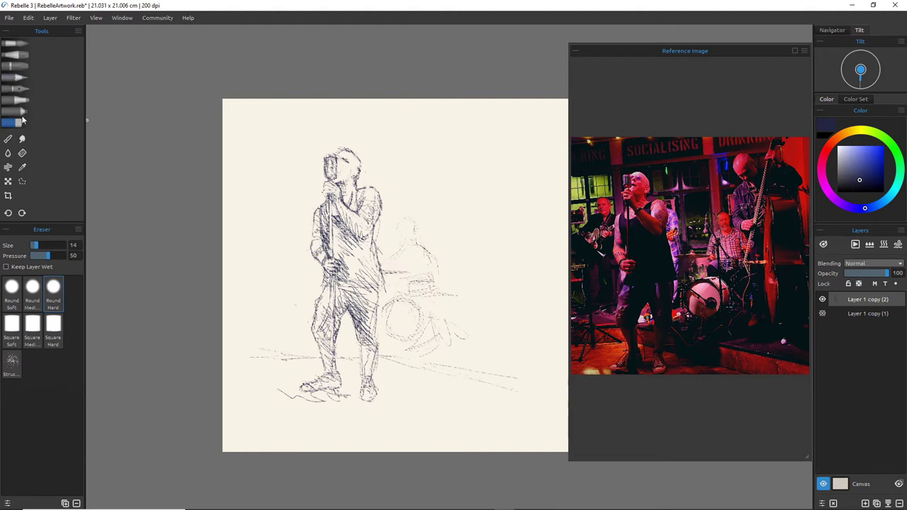
pyautogui.press('e')
pyautogui.moveTo(402, 235); pyautogui.dragTo(410, 247)
pyautogui.moveTo(415, 242); pyautogui.dragTo(428, 245)
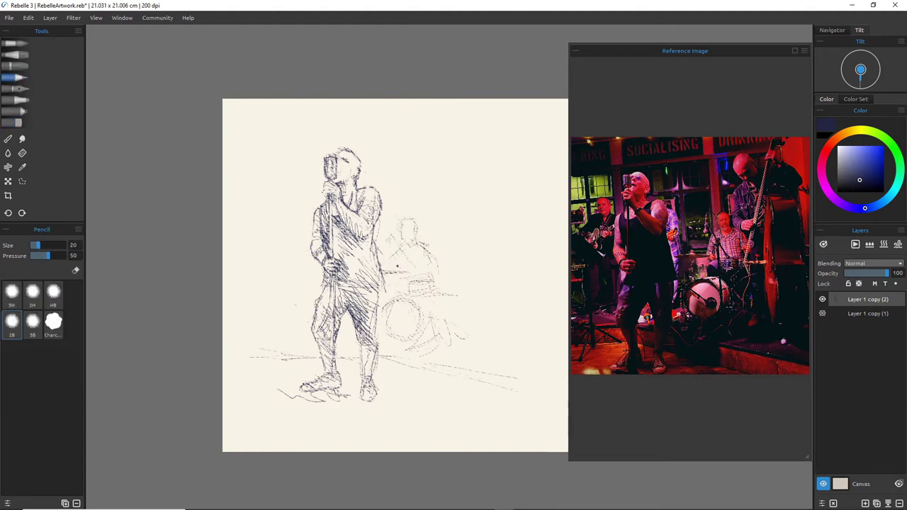
pyautogui.moveTo(397, 283)
pyautogui.mouseDown()
pyautogui.moveTo(435, 312)
pyautogui.moveTo(411, 354)
pyautogui.moveTo(446, 378)
pyautogui.mouseUp()
pyautogui.moveTo(386, 309); pyautogui.dragTo(408, 345)
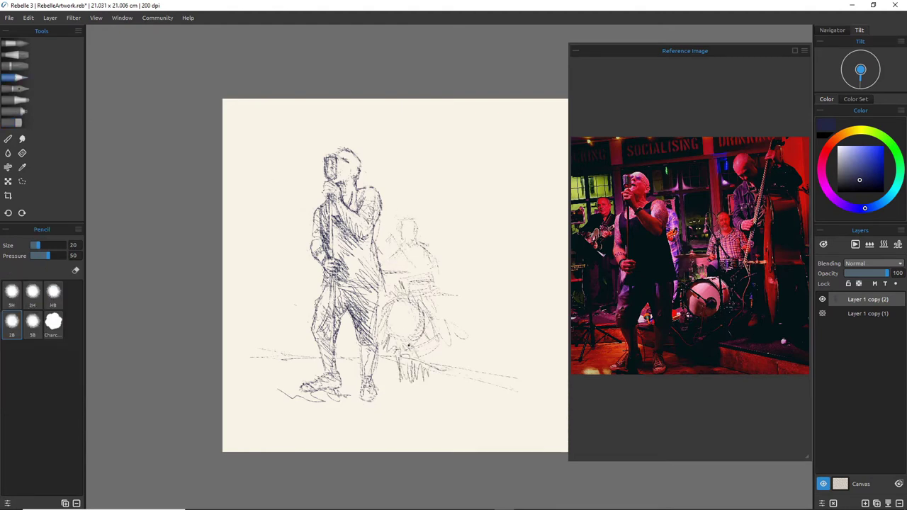
# Move the sketch of the singer and drummer slightly lower on the canvas
pyautogui.click(8, 182)
pyautogui.moveTo(354, 255); pyautogui.dragTo(349, 275)
pyautogui.click(430, 503)
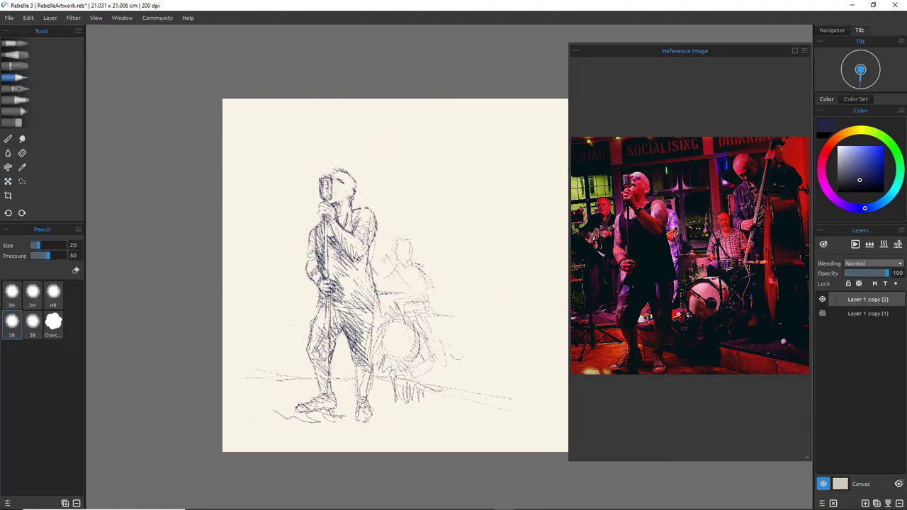
pyautogui.moveTo(452, 183); pyautogui.dragTo(420, 183)
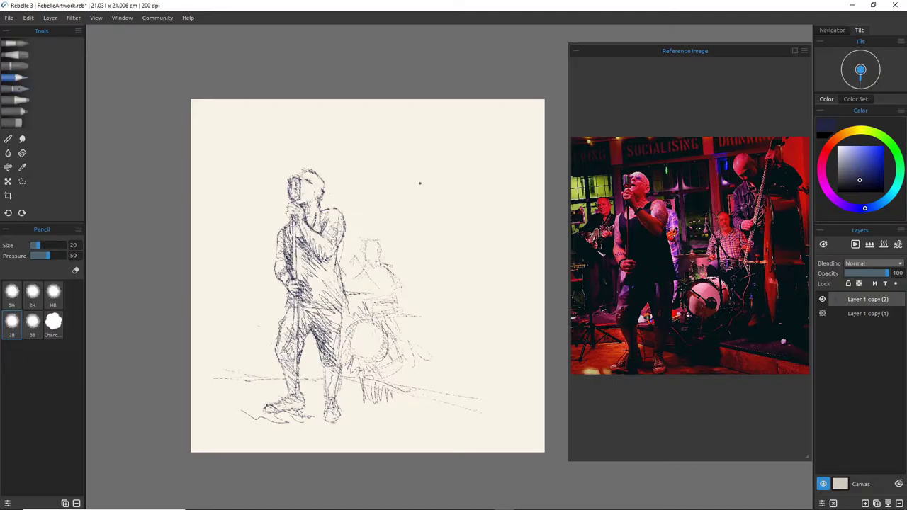
# Add a new layer and sketch the bassist's head and torso and the outline of the double bass beyond the drummer
pyautogui.hotkey('ctrl', 'shift', 'n')
pyautogui.moveTo(422, 300); pyautogui.dragTo(428, 322)
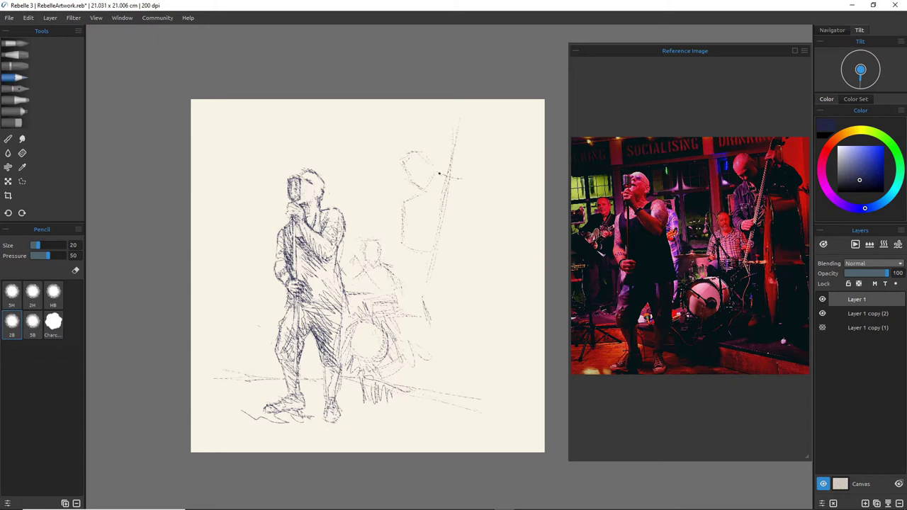
pyautogui.moveTo(458, 153)
pyautogui.mouseDown()
pyautogui.moveTo(476, 188)
pyautogui.moveTo(449, 275)
pyautogui.moveTo(488, 333)
pyautogui.mouseUp()
pyautogui.moveTo(453, 374); pyautogui.dragTo(488, 372)
pyautogui.moveTo(459, 344); pyautogui.dragTo(485, 368)
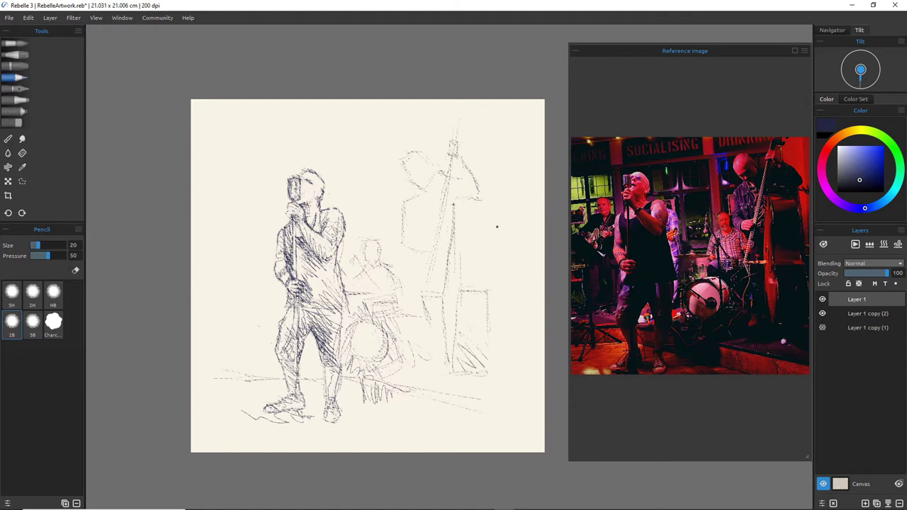
# Draw the bassist's raised arm and the outer edge of the double bass, and hatch the legs and bass body
pyautogui.moveTo(485, 234); pyautogui.dragTo(487, 284)
pyautogui.moveTo(475, 206); pyautogui.dragTo(492, 193)
pyautogui.moveTo(466, 158)
pyautogui.mouseDown()
pyautogui.moveTo(494, 200)
pyautogui.moveTo(458, 180)
pyautogui.mouseUp()
pyautogui.moveTo(426, 301); pyautogui.dragTo(459, 374)
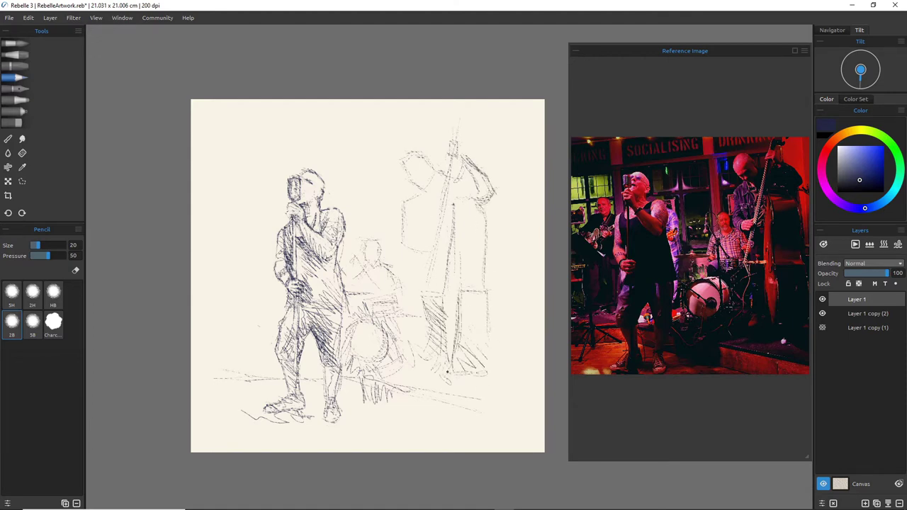
pyautogui.moveTo(461, 291); pyautogui.dragTo(471, 297)
pyautogui.moveTo(491, 289); pyautogui.dragTo(490, 357)
pyautogui.moveTo(485, 214)
pyautogui.mouseDown()
pyautogui.moveTo(484, 285)
pyautogui.moveTo(486, 237)
pyautogui.mouseUp()
pyautogui.moveTo(464, 225)
pyautogui.mouseDown()
pyautogui.moveTo(476, 251)
pyautogui.moveTo(447, 262)
pyautogui.mouseUp()
pyautogui.moveTo(432, 256); pyautogui.dragTo(444, 278)
# Erase pencil strokes along the long inner edge of the double bass
pyautogui.press('e')
pyautogui.moveTo(449, 203); pyautogui.dragTo(446, 274)
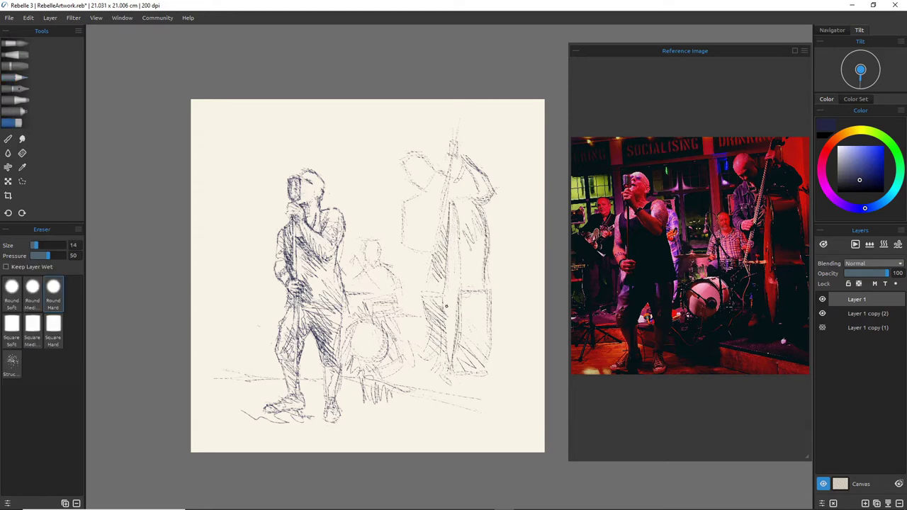
pyautogui.moveTo(447, 306); pyautogui.dragTo(445, 319)
# Move the bassist layer closer to the drummer and slightly lower, to X 903 px and Y 106 px
pyautogui.click(7, 181)
pyautogui.moveTo(429, 240); pyautogui.dragTo(413, 246)
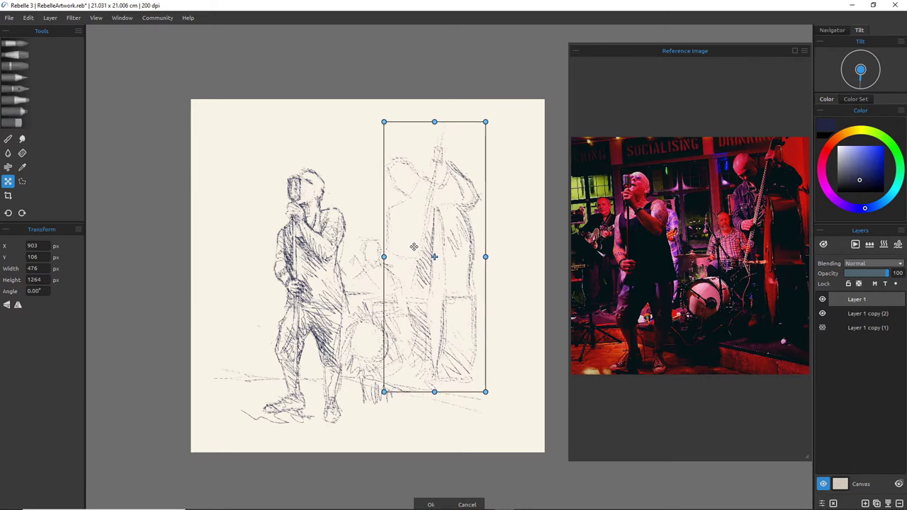
pyautogui.press('Return')
# Draw the bassist's lower arm and plucking hand, and hatch the double bass and the dark area beside it
pyautogui.moveTo(404, 197)
pyautogui.mouseDown()
pyautogui.moveTo(392, 262)
pyautogui.moveTo(415, 265)
pyautogui.moveTo(389, 279)
pyautogui.mouseUp()
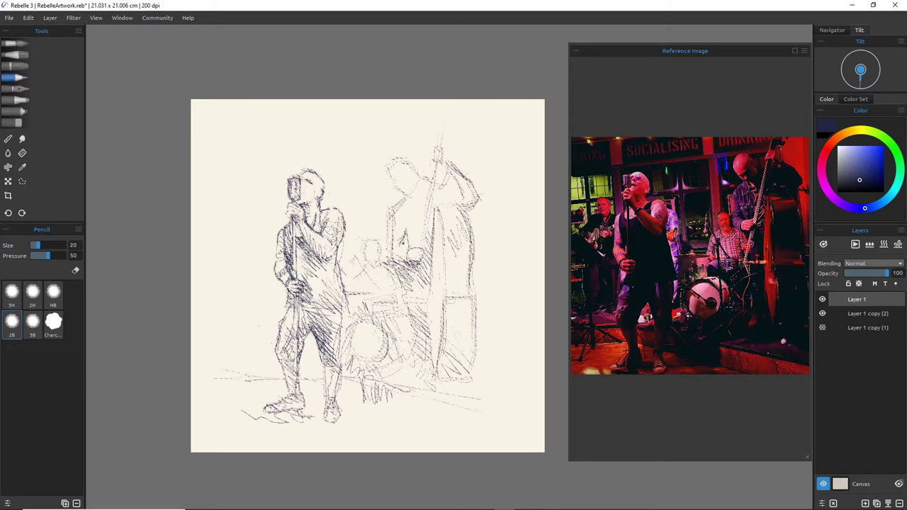
pyautogui.moveTo(403, 228); pyautogui.dragTo(406, 257)
pyautogui.moveTo(466, 306)
pyautogui.mouseDown()
pyautogui.moveTo(464, 241)
pyautogui.moveTo(453, 318)
pyautogui.moveTo(496, 319)
pyautogui.moveTo(444, 291)
pyautogui.moveTo(434, 382)
pyautogui.moveTo(528, 416)
pyautogui.moveTo(365, 393)
pyautogui.moveTo(439, 190)
pyautogui.moveTo(423, 244)
pyautogui.moveTo(433, 164)
pyautogui.moveTo(447, 156)
pyautogui.mouseUp()
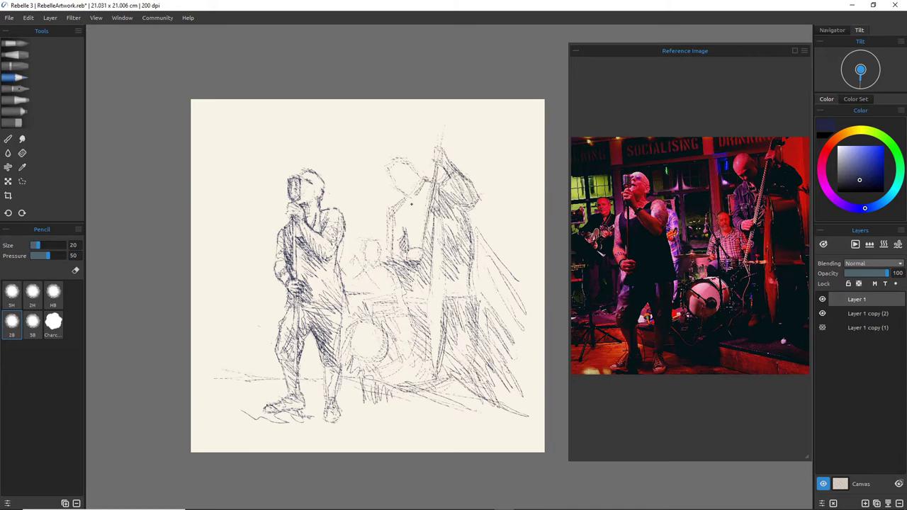
# Narrow the bassist and double bass sketch slightly from its outer side
pyautogui.click(7, 181)
pyautogui.moveTo(529, 269); pyautogui.dragTo(513, 269)
pyautogui.press('Return')
# Make a rectangular selection around the double bass and copy it onto a separate layer
pyautogui.click(22, 181)
pyautogui.moveTo(416, 120); pyautogui.dragTo(515, 407)
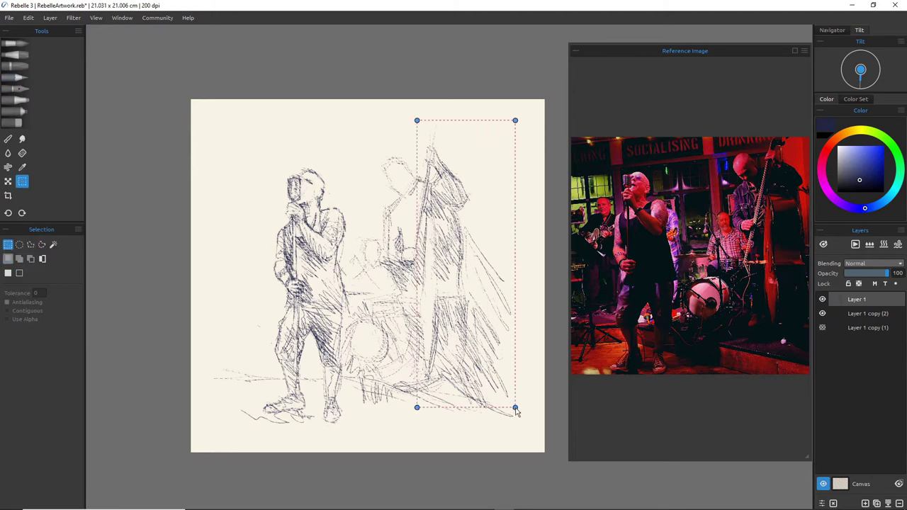
pyautogui.hotkey('ctrl', 'c')
pyautogui.hotkey('ctrl', 'v')
pyautogui.click(19, 85)
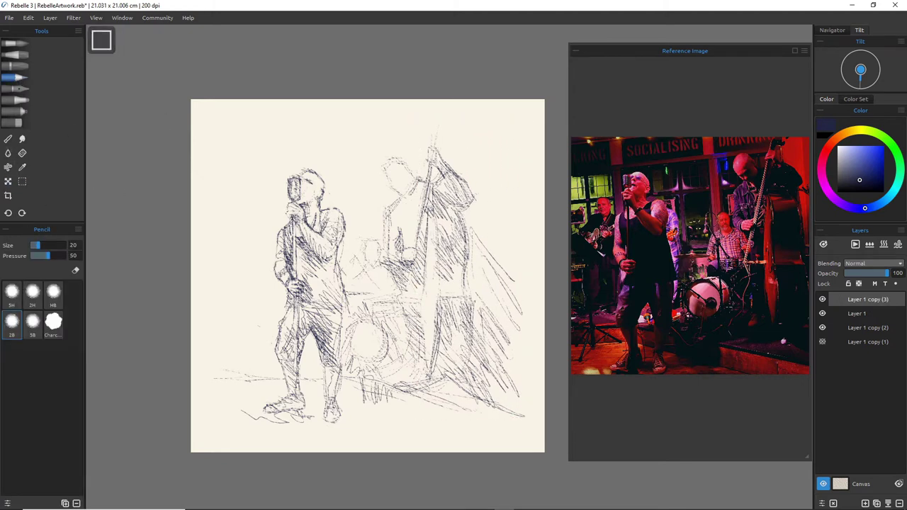
# Refine the bassist's head and face with the pencil and darken the outline of the raised arm and bass
pyautogui.click(17, 77)
pyautogui.moveTo(397, 156)
pyautogui.mouseDown()
pyautogui.moveTo(418, 189)
pyautogui.moveTo(394, 194)
pyautogui.moveTo(397, 202)
pyautogui.moveTo(391, 172)
pyautogui.moveTo(403, 194)
pyautogui.mouseUp()
pyautogui.press('e')
pyautogui.press('e')
pyautogui.moveTo(382, 160); pyautogui.dragTo(395, 171)
pyautogui.moveTo(404, 160); pyautogui.dragTo(415, 197)
pyautogui.moveTo(472, 177)
pyautogui.mouseDown()
pyautogui.moveTo(454, 204)
pyautogui.moveTo(460, 283)
pyautogui.mouseUp()
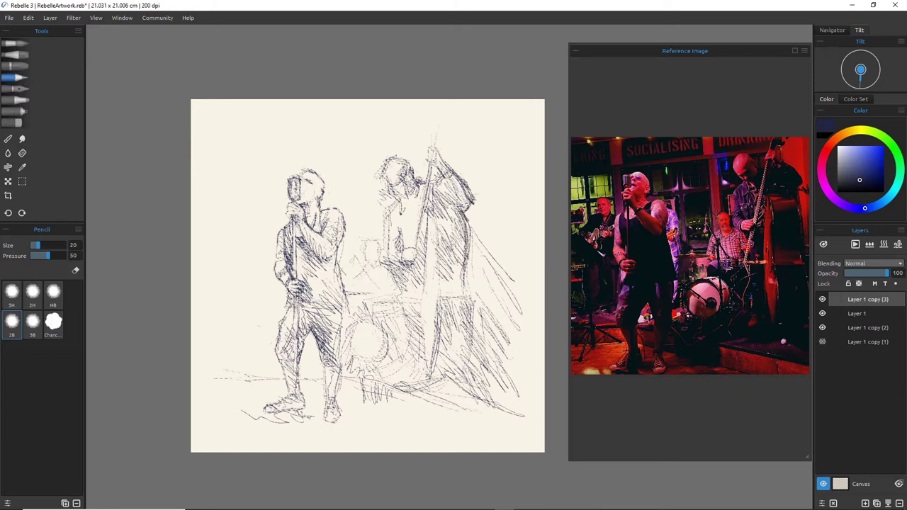
# Add the bassist's collar, the bass scroll with its tuning pegs, and stronger lines along the neck and waist
pyautogui.moveTo(406, 200); pyautogui.dragTo(398, 214)
pyautogui.moveTo(397, 210)
pyautogui.mouseDown()
pyautogui.moveTo(389, 229)
pyautogui.moveTo(408, 227)
pyautogui.mouseUp()
pyautogui.moveTo(416, 197); pyautogui.dragTo(403, 208)
pyautogui.moveTo(438, 132); pyautogui.dragTo(436, 147)
pyautogui.moveTo(428, 183); pyautogui.dragTo(422, 303)
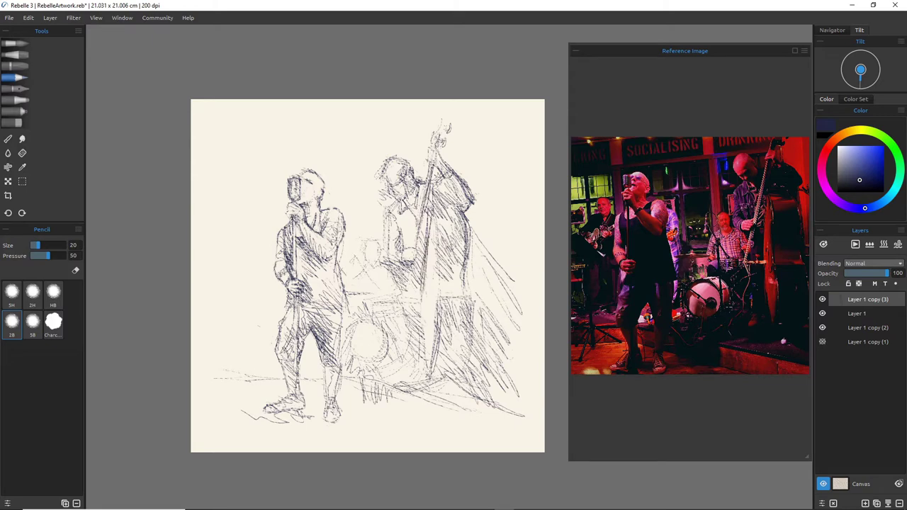
pyautogui.moveTo(401, 296); pyautogui.dragTo(426, 300)
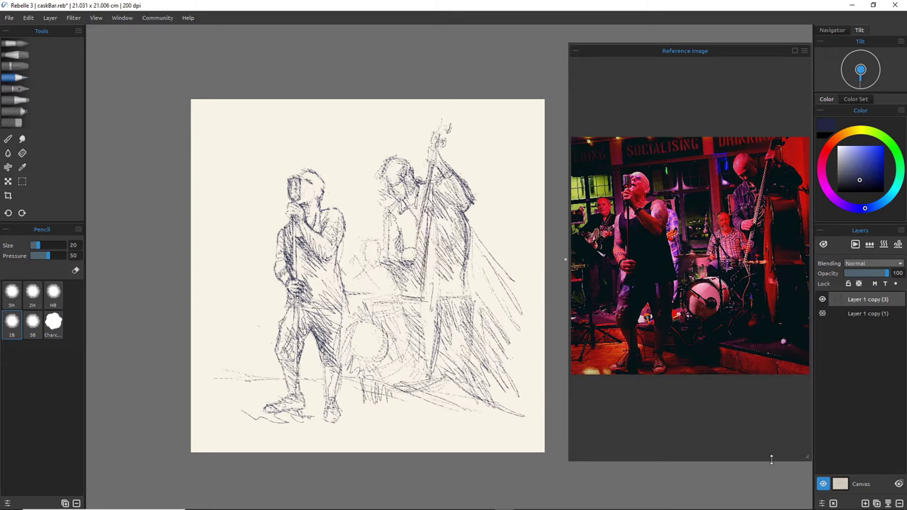
# Replace the hidden layer with a new paint layer above the sketch, and lock the sketch layer
pyautogui.click(853, 313)
pyautogui.click(865, 503)
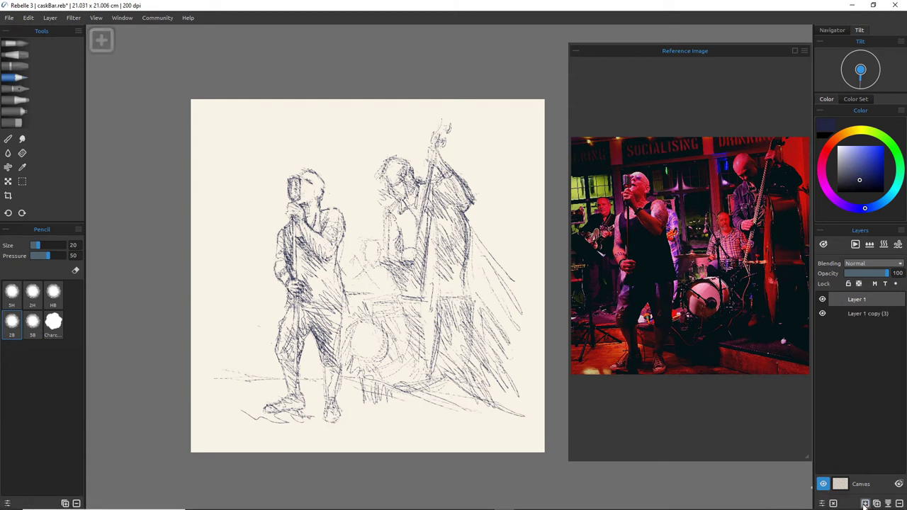
pyautogui.click(855, 314)
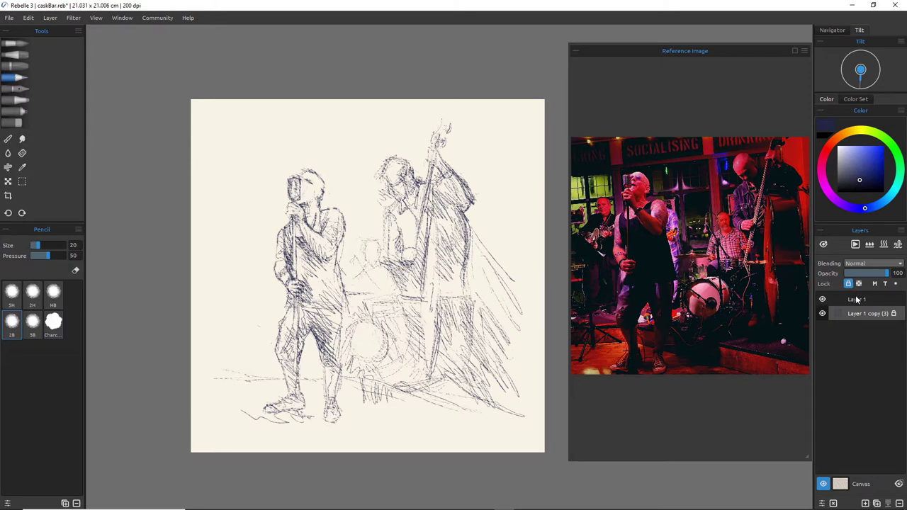
pyautogui.click(855, 300)
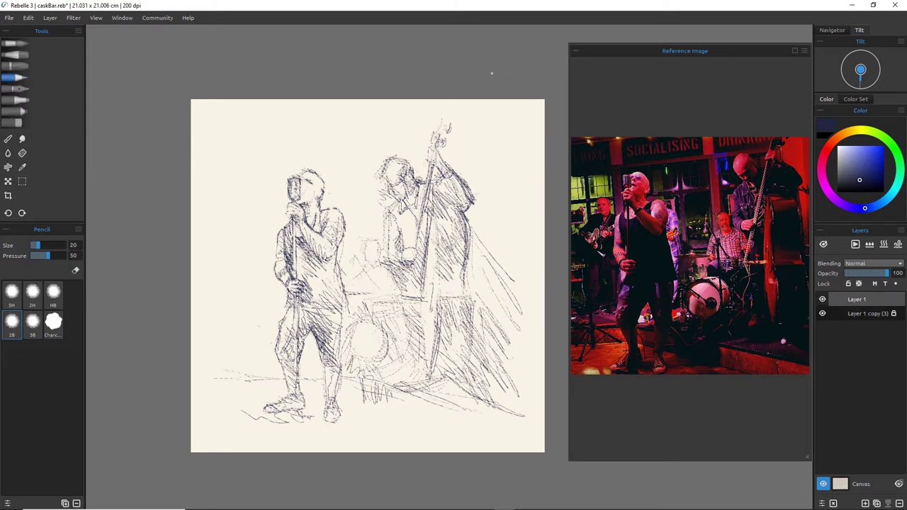
# Set up the watercolor mop brush at size 90 with a muted red color
pyautogui.click(827, 146)
pyautogui.moveTo(862, 152); pyautogui.dragTo(867, 164)
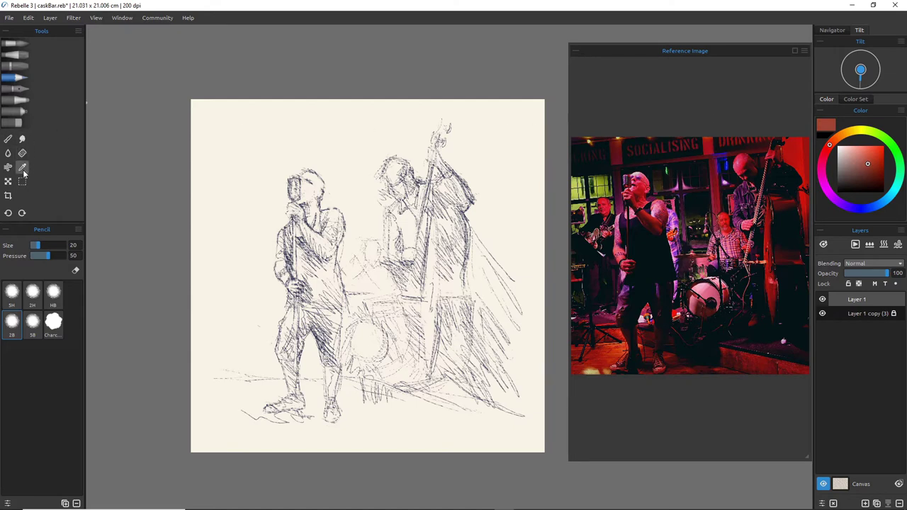
pyautogui.click(17, 46)
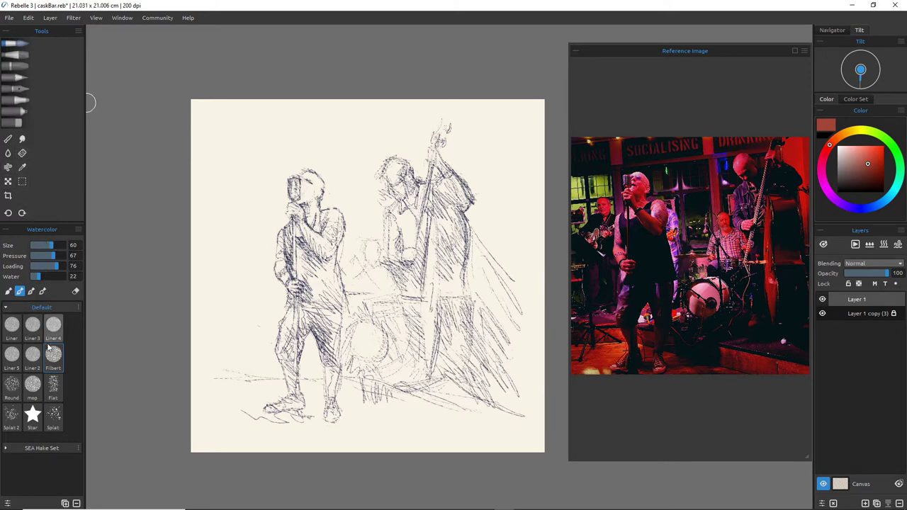
pyautogui.click(32, 383)
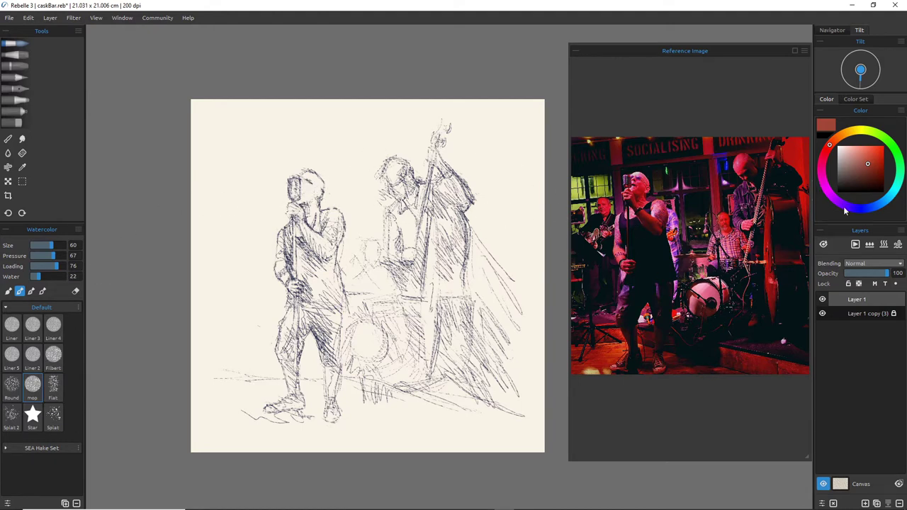
pyautogui.moveTo(835, 145); pyautogui.dragTo(847, 133)
pyautogui.click(861, 160)
pyautogui.moveTo(844, 134); pyautogui.dragTo(831, 147)
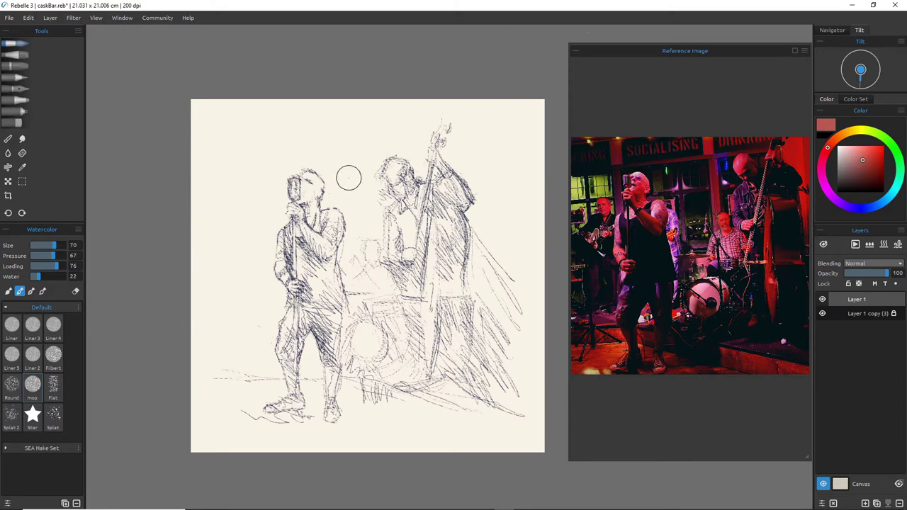
pyautogui.press(']')
pyautogui.press(']')
pyautogui.press(']')
pyautogui.press('[')
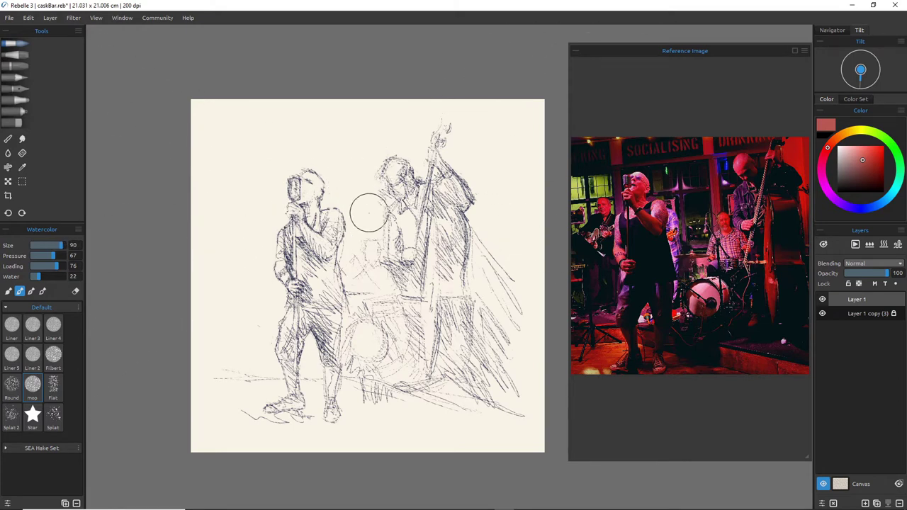
# Paint a red wash between the singer and bassist, and erase it from the drummer's head
pyautogui.moveTo(368, 212)
pyautogui.mouseDown()
pyautogui.moveTo(365, 202)
pyautogui.moveTo(374, 244)
pyautogui.moveTo(354, 202)
pyautogui.moveTo(348, 244)
pyautogui.moveTo(362, 234)
pyautogui.moveTo(352, 224)
pyautogui.mouseUp()
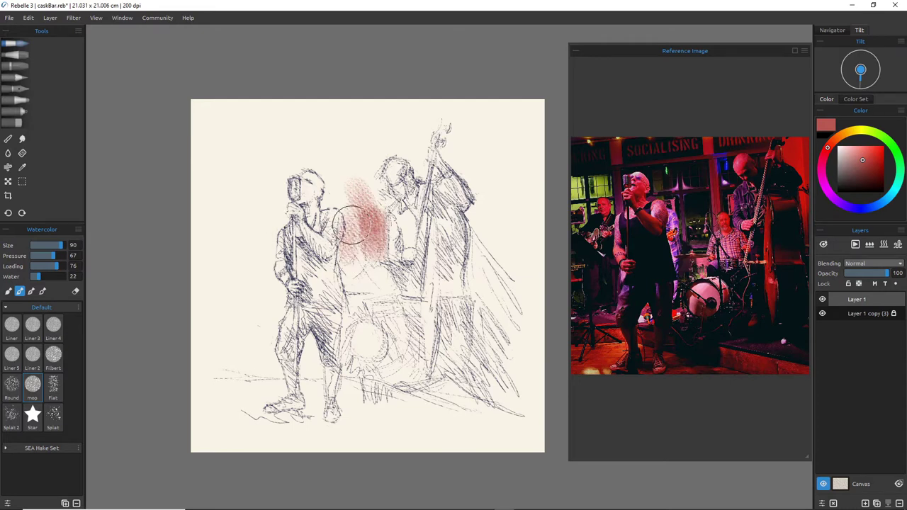
pyautogui.press('e')
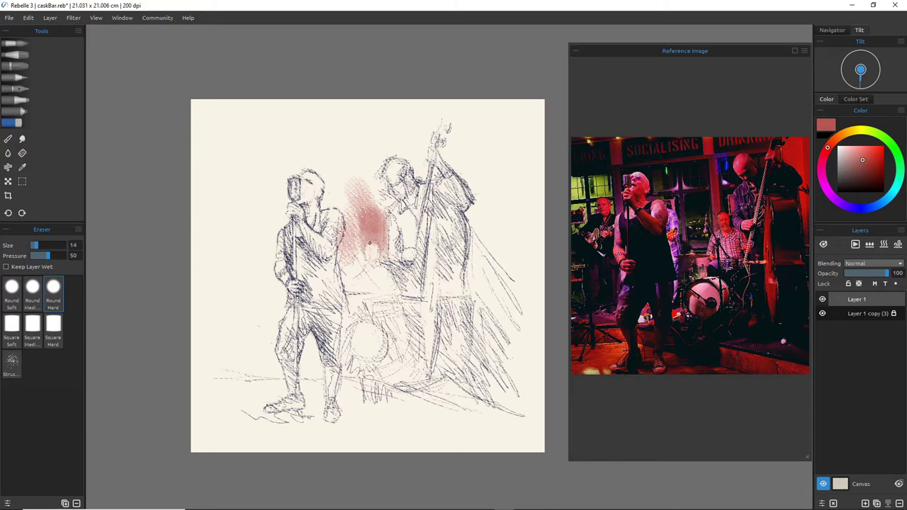
pyautogui.press('e')
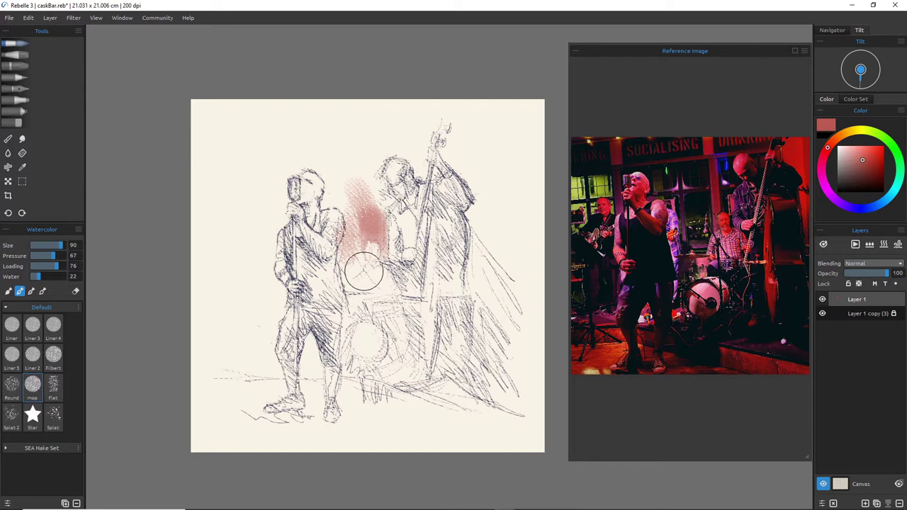
# Spread the red wash around the bassist, over the double bass and drum kit, and behind the singer's head
pyautogui.moveTo(383, 262)
pyautogui.mouseDown()
pyautogui.moveTo(379, 206)
pyautogui.moveTo(395, 205)
pyautogui.moveTo(363, 139)
pyautogui.moveTo(385, 140)
pyautogui.moveTo(413, 159)
pyautogui.moveTo(423, 139)
pyautogui.moveTo(442, 135)
pyautogui.moveTo(445, 170)
pyautogui.moveTo(483, 177)
pyautogui.moveTo(465, 143)
pyautogui.moveTo(491, 167)
pyautogui.moveTo(463, 160)
pyautogui.moveTo(481, 241)
pyautogui.moveTo(461, 275)
pyautogui.moveTo(452, 245)
pyautogui.moveTo(457, 315)
pyautogui.mouseUp()
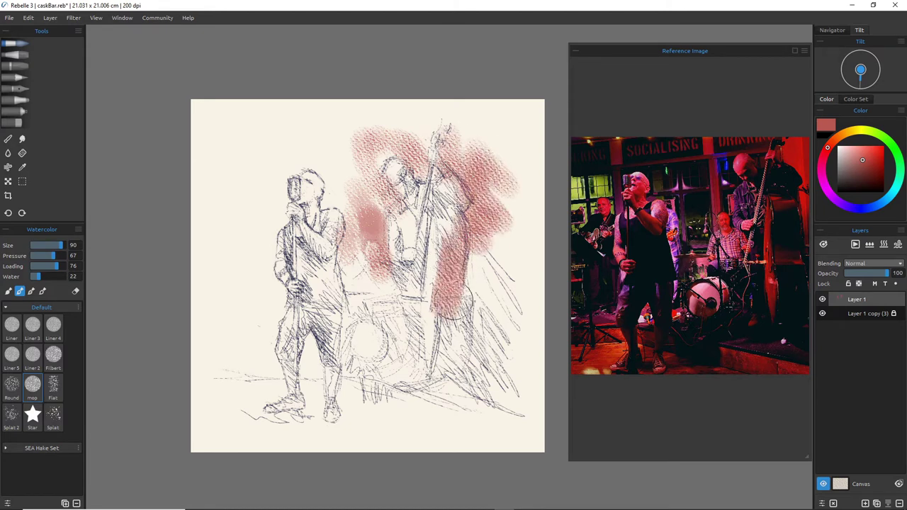
pyautogui.moveTo(474, 264); pyautogui.dragTo(473, 350)
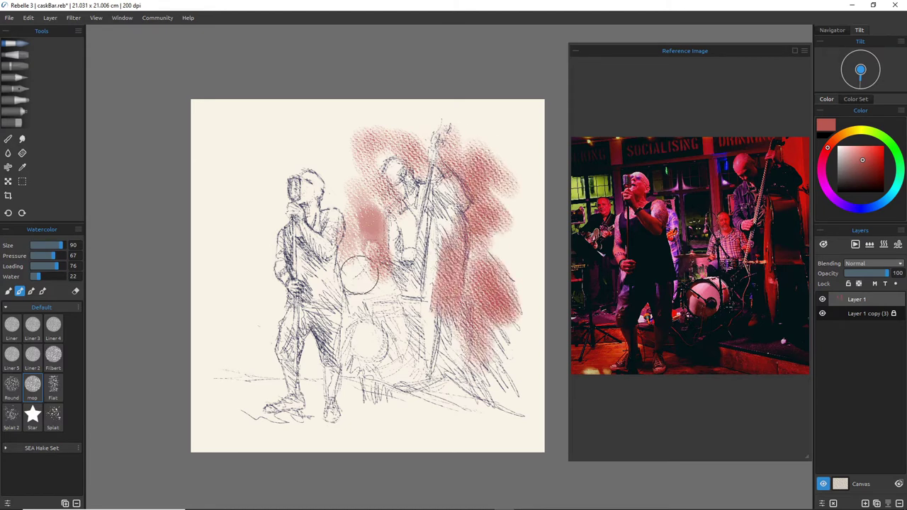
pyautogui.moveTo(333, 248)
pyautogui.mouseDown()
pyautogui.moveTo(351, 230)
pyautogui.moveTo(340, 277)
pyautogui.moveTo(349, 269)
pyautogui.moveTo(363, 282)
pyautogui.moveTo(316, 269)
pyautogui.moveTo(376, 282)
pyautogui.moveTo(380, 313)
pyautogui.moveTo(381, 294)
pyautogui.moveTo(385, 313)
pyautogui.moveTo(413, 277)
pyautogui.moveTo(408, 326)
pyautogui.moveTo(390, 350)
pyautogui.moveTo(411, 344)
pyautogui.moveTo(454, 347)
pyautogui.mouseUp()
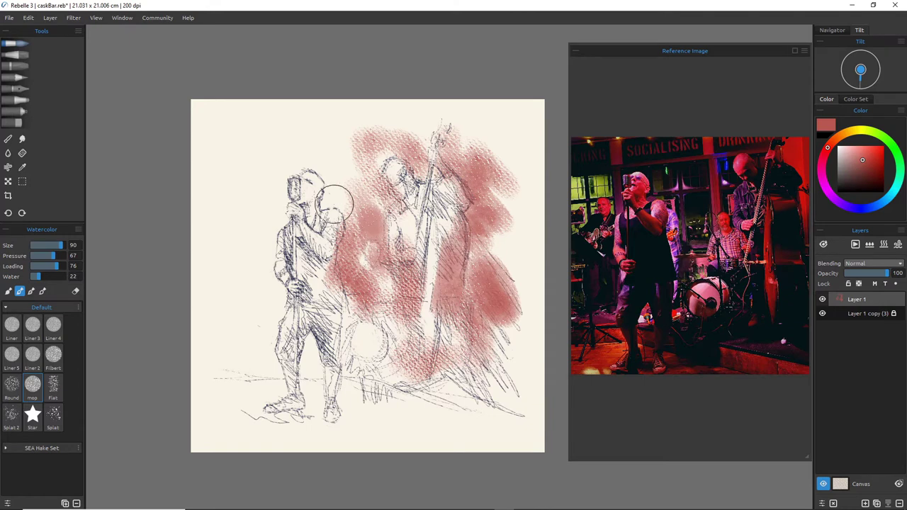
pyautogui.moveTo(259, 156)
pyautogui.mouseDown()
pyautogui.moveTo(306, 137)
pyautogui.moveTo(386, 188)
pyautogui.mouseUp()
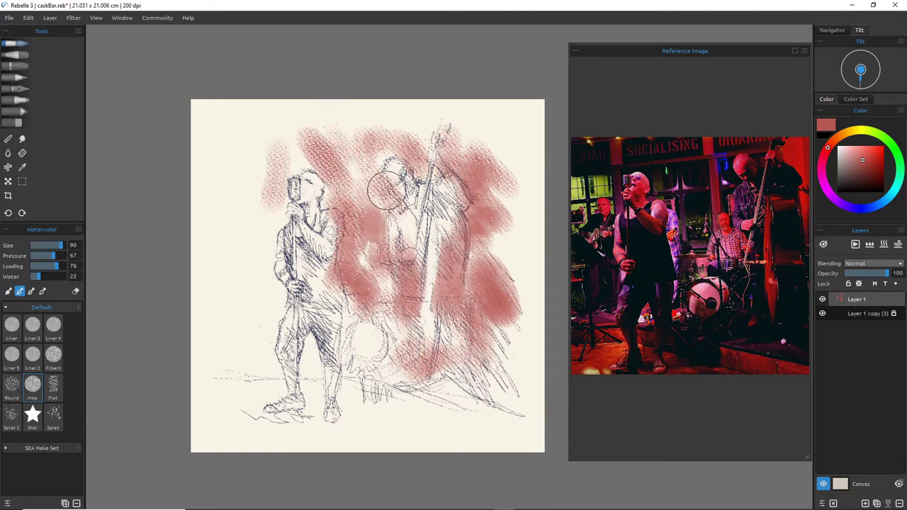
# Switch to bright green and paint washes around the singer's head and shoulders and over the red behind his back
pyautogui.click(889, 151)
pyautogui.click(879, 133)
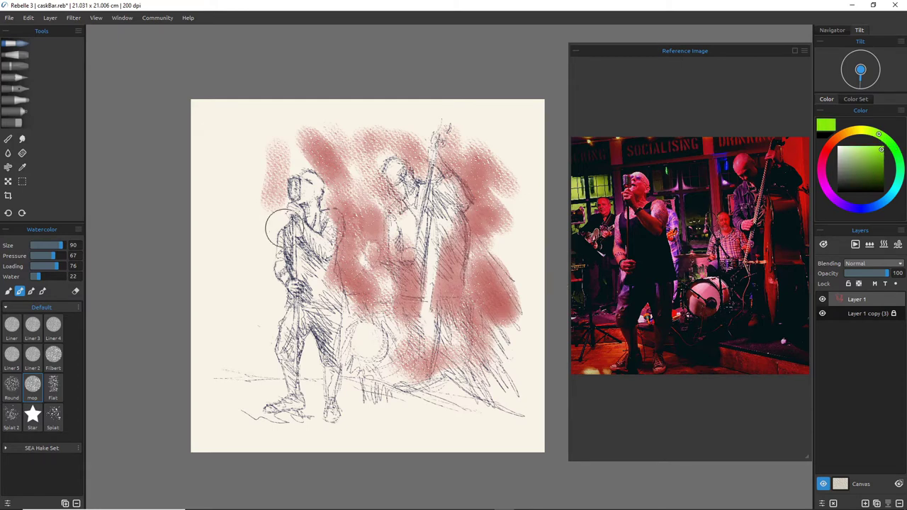
pyautogui.moveTo(258, 199)
pyautogui.mouseDown()
pyautogui.moveTo(258, 146)
pyautogui.moveTo(262, 224)
pyautogui.moveTo(243, 217)
pyautogui.moveTo(231, 181)
pyautogui.moveTo(321, 149)
pyautogui.moveTo(284, 170)
pyautogui.moveTo(298, 160)
pyautogui.moveTo(348, 158)
pyautogui.mouseUp()
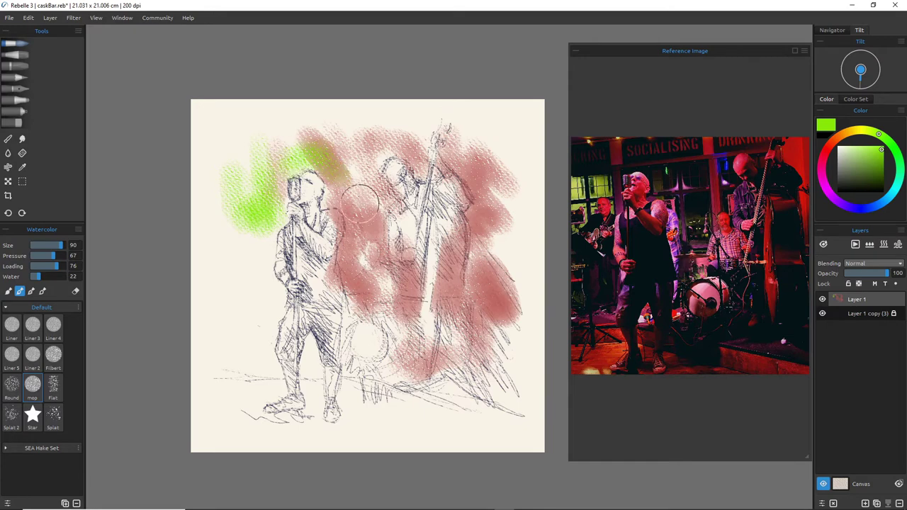
pyautogui.moveTo(354, 236)
pyautogui.mouseDown()
pyautogui.moveTo(364, 260)
pyautogui.moveTo(356, 183)
pyautogui.moveTo(345, 257)
pyautogui.mouseUp()
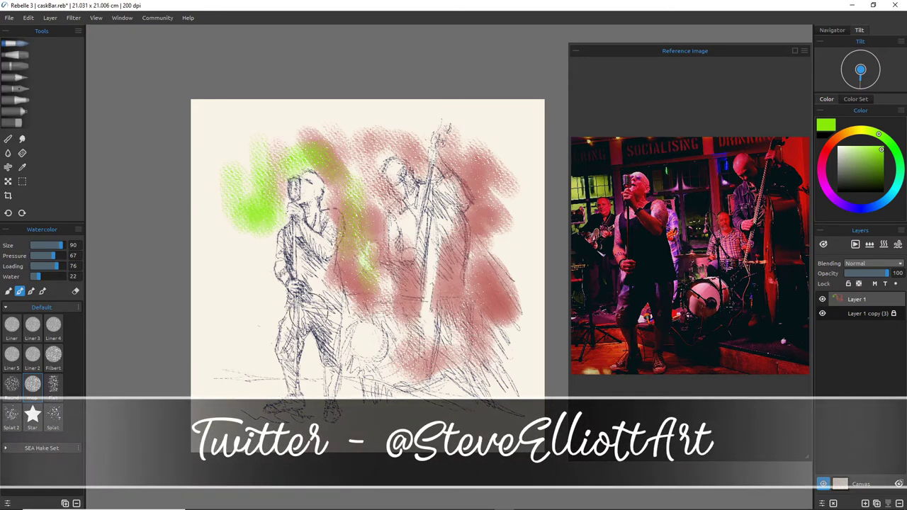
pyautogui.moveTo(236, 265)
pyautogui.mouseDown()
pyautogui.moveTo(259, 215)
pyautogui.moveTo(267, 261)
pyautogui.moveTo(271, 231)
pyautogui.moveTo(243, 245)
pyautogui.moveTo(237, 279)
pyautogui.mouseUp()
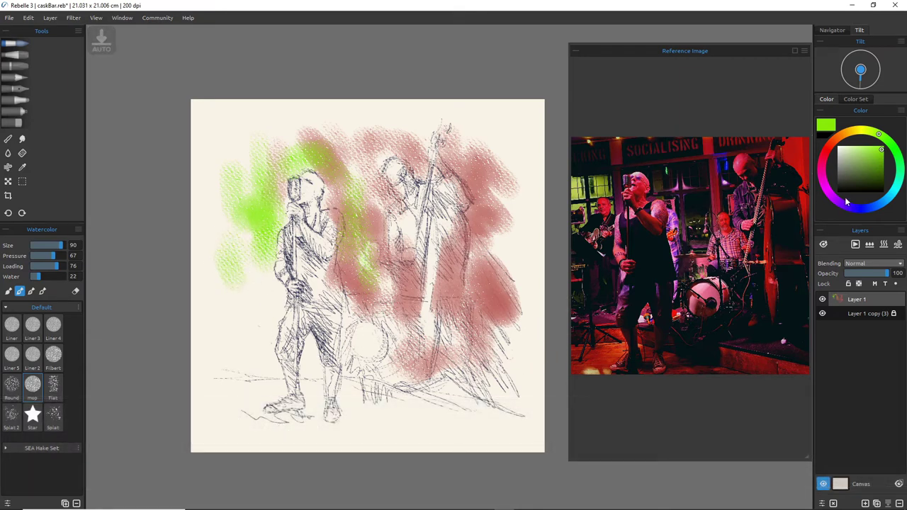
# Switch to dark blue and paint a shadow down the lower body of the double bass
pyautogui.moveTo(861, 202); pyautogui.dragTo(877, 193)
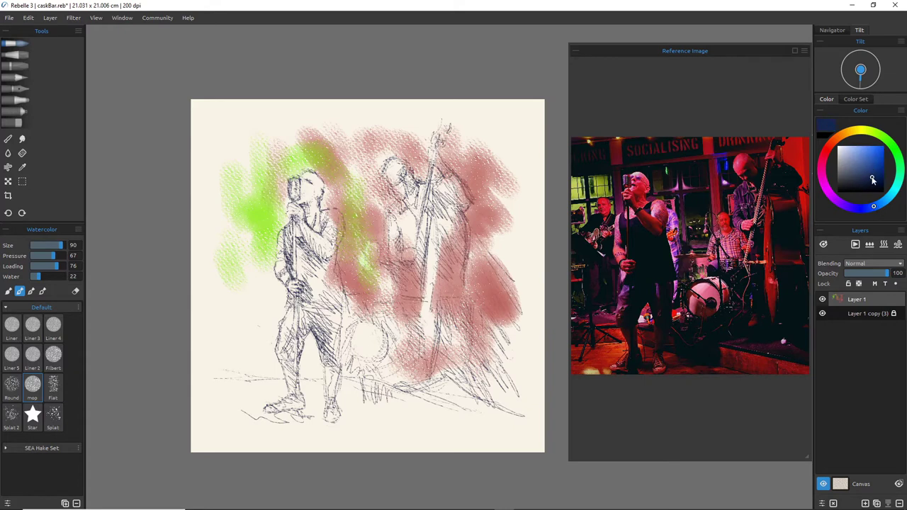
pyautogui.moveTo(460, 247)
pyautogui.mouseDown()
pyautogui.moveTo(460, 360)
pyautogui.moveTo(465, 340)
pyautogui.moveTo(432, 275)
pyautogui.moveTo(454, 341)
pyautogui.moveTo(452, 374)
pyautogui.moveTo(435, 399)
pyautogui.mouseUp()
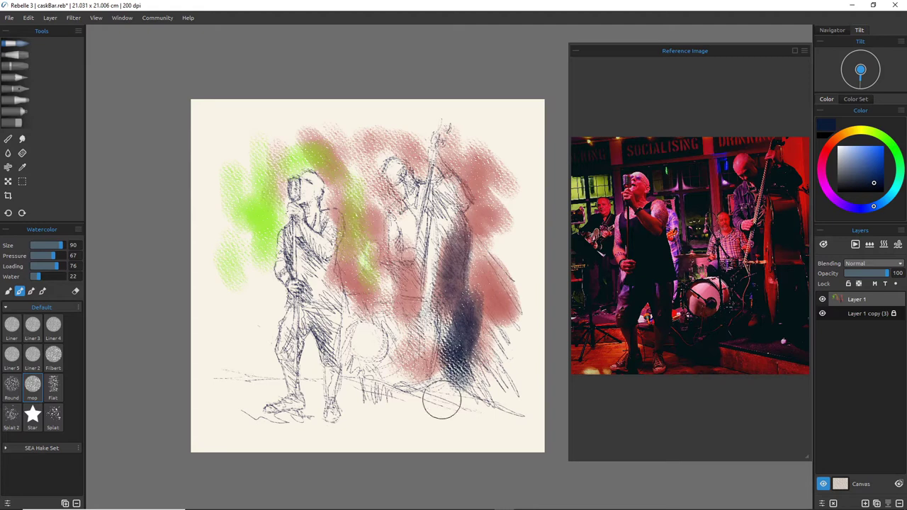
# Paint dark blue washes over the singer's torso, the background behind him, the bassist's back, beside the double bass, and the floor below the drums
pyautogui.moveTo(298, 241)
pyautogui.mouseDown()
pyautogui.moveTo(333, 301)
pyautogui.moveTo(305, 255)
pyautogui.moveTo(333, 311)
pyautogui.moveTo(316, 322)
pyautogui.moveTo(324, 307)
pyautogui.moveTo(329, 342)
pyautogui.mouseUp()
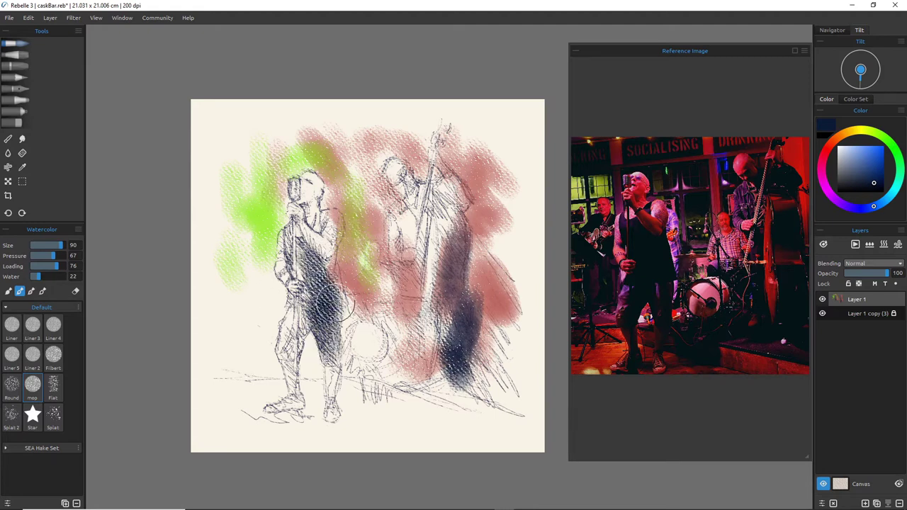
pyautogui.moveTo(333, 309)
pyautogui.mouseDown()
pyautogui.moveTo(347, 317)
pyautogui.moveTo(347, 365)
pyautogui.moveTo(383, 379)
pyautogui.moveTo(322, 297)
pyautogui.moveTo(311, 348)
pyautogui.moveTo(297, 326)
pyautogui.moveTo(277, 354)
pyautogui.moveTo(301, 272)
pyautogui.moveTo(282, 318)
pyautogui.moveTo(243, 279)
pyautogui.moveTo(292, 322)
pyautogui.moveTo(245, 266)
pyautogui.moveTo(262, 304)
pyautogui.moveTo(260, 338)
pyautogui.moveTo(237, 298)
pyautogui.moveTo(206, 319)
pyautogui.moveTo(220, 365)
pyautogui.moveTo(264, 369)
pyautogui.moveTo(237, 333)
pyautogui.moveTo(214, 203)
pyautogui.mouseUp()
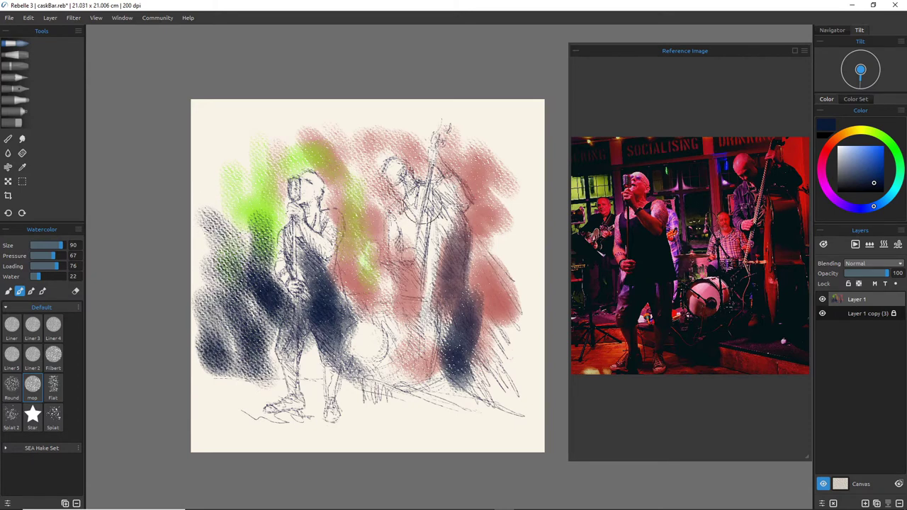
pyautogui.moveTo(440, 174)
pyautogui.mouseDown()
pyautogui.moveTo(437, 252)
pyautogui.moveTo(418, 220)
pyautogui.moveTo(457, 230)
pyautogui.moveTo(450, 209)
pyautogui.moveTo(468, 263)
pyautogui.moveTo(470, 241)
pyautogui.moveTo(517, 301)
pyautogui.moveTo(505, 283)
pyautogui.moveTo(496, 317)
pyautogui.moveTo(479, 333)
pyautogui.moveTo(486, 386)
pyautogui.mouseUp()
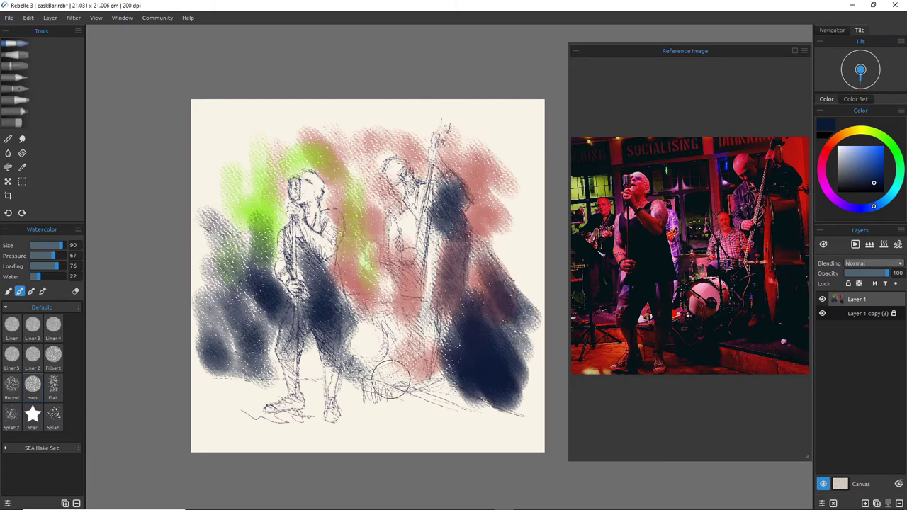
pyautogui.moveTo(447, 375)
pyautogui.mouseDown()
pyautogui.moveTo(390, 381)
pyautogui.moveTo(389, 407)
pyautogui.moveTo(365, 393)
pyautogui.mouseUp()
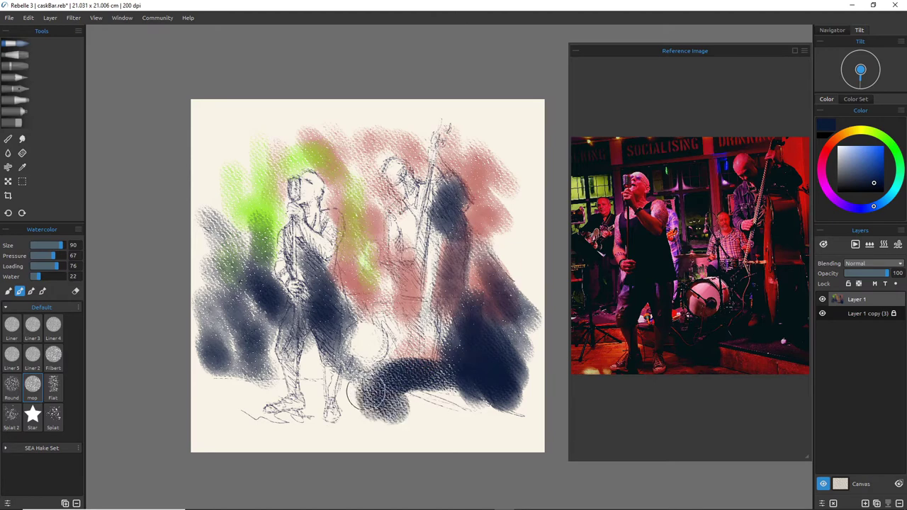
pyautogui.rightClick(364, 391)
pyautogui.click(447, 297)
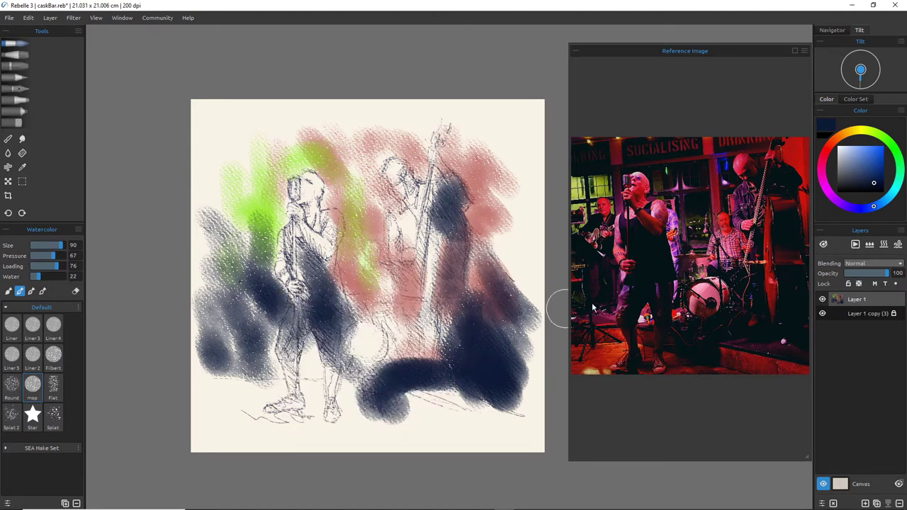
# Switch to bright red and paint washes along the floor below the double bass and around the singer's lower legs
pyautogui.click(838, 138)
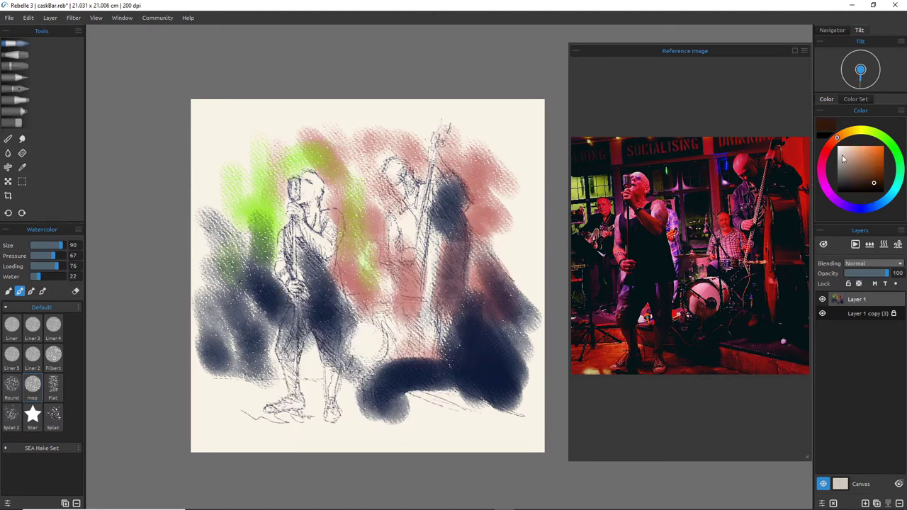
pyautogui.click(831, 151)
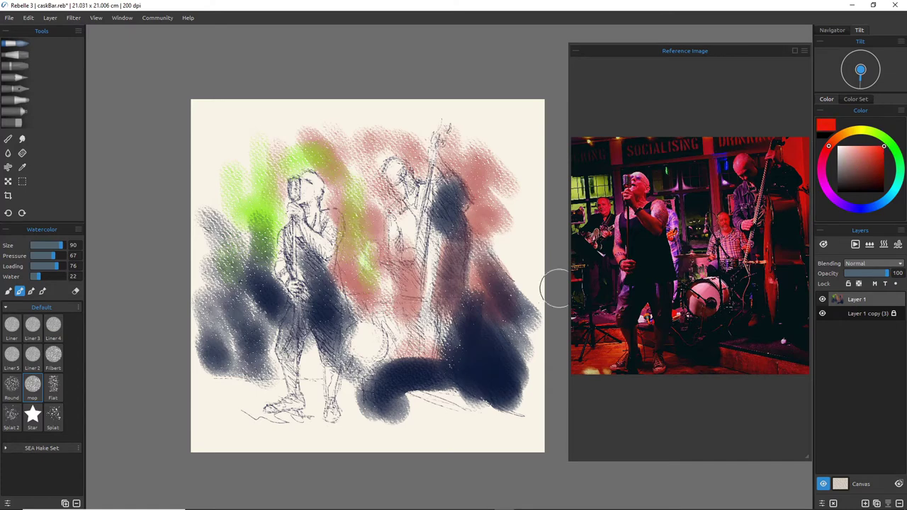
pyautogui.moveTo(416, 379)
pyautogui.mouseDown()
pyautogui.moveTo(403, 408)
pyautogui.moveTo(456, 414)
pyautogui.moveTo(379, 396)
pyautogui.moveTo(362, 382)
pyautogui.moveTo(345, 385)
pyautogui.moveTo(343, 408)
pyautogui.mouseUp()
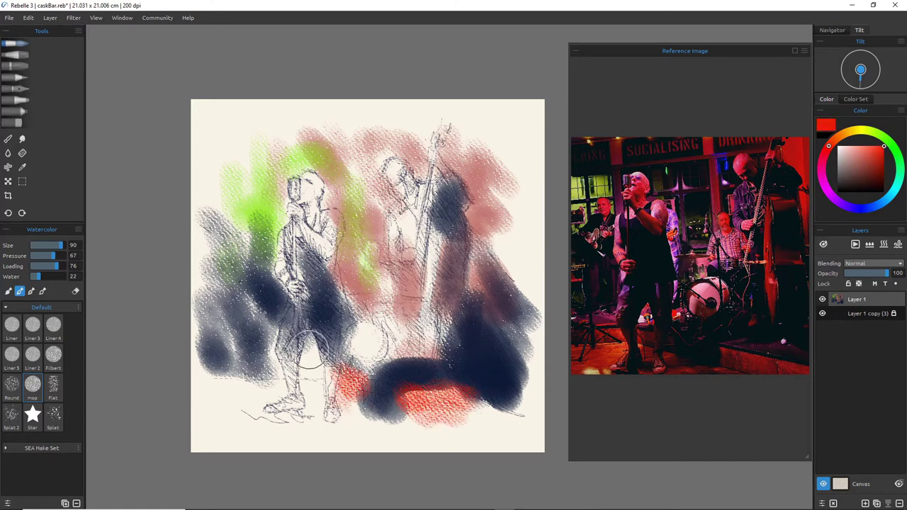
pyautogui.moveTo(251, 372)
pyautogui.mouseDown()
pyautogui.moveTo(276, 378)
pyautogui.moveTo(228, 382)
pyautogui.moveTo(312, 382)
pyautogui.mouseUp()
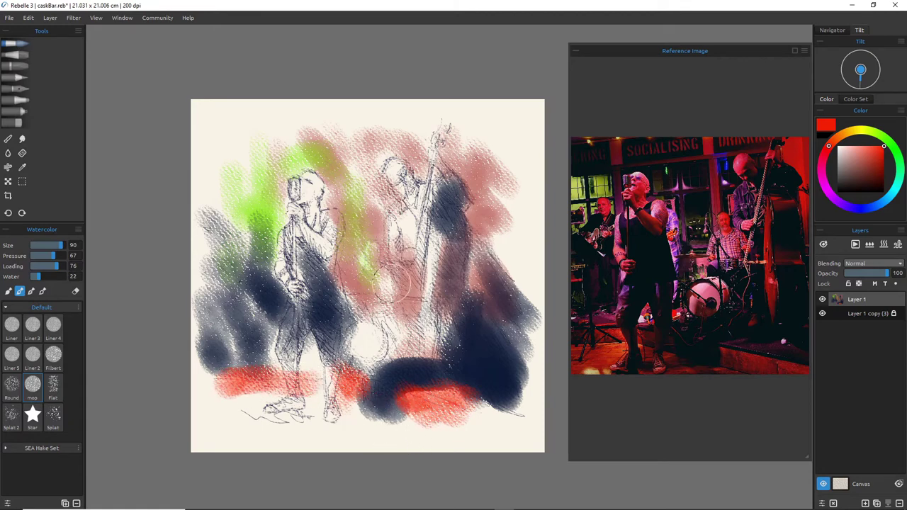
# Paint bright red over the drummer, the double bass body, the singer's raised arm, and the background around the singer's and bassist's heads
pyautogui.moveTo(377, 260); pyautogui.dragTo(405, 296)
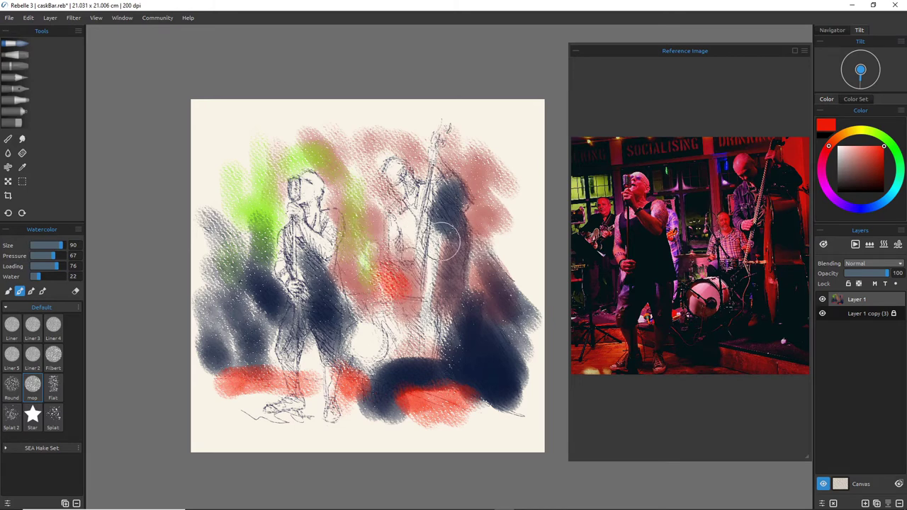
pyautogui.moveTo(435, 239)
pyautogui.mouseDown()
pyautogui.moveTo(430, 328)
pyautogui.moveTo(437, 321)
pyautogui.moveTo(452, 330)
pyautogui.moveTo(440, 360)
pyautogui.moveTo(428, 309)
pyautogui.moveTo(423, 350)
pyautogui.mouseUp()
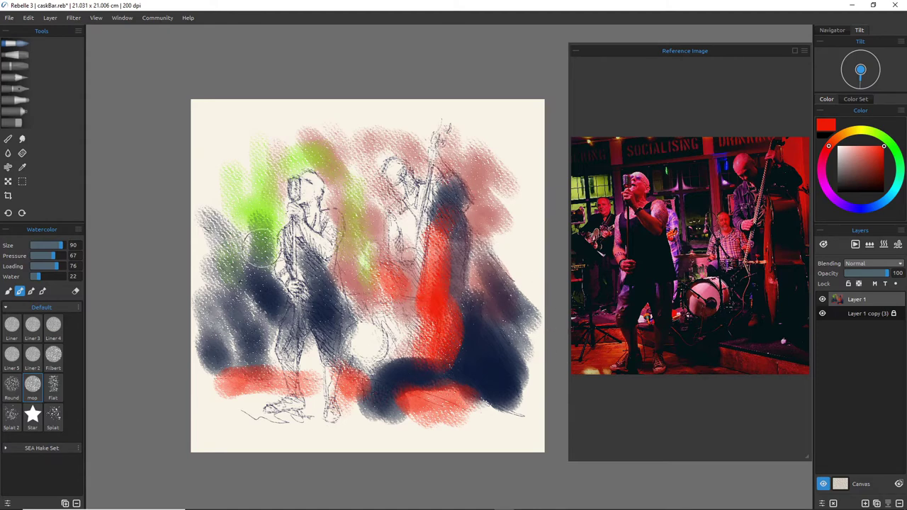
pyautogui.moveTo(313, 190)
pyautogui.mouseDown()
pyautogui.moveTo(331, 230)
pyautogui.moveTo(329, 276)
pyautogui.moveTo(338, 287)
pyautogui.moveTo(345, 258)
pyautogui.moveTo(349, 293)
pyautogui.moveTo(338, 220)
pyautogui.moveTo(348, 168)
pyautogui.moveTo(356, 195)
pyautogui.moveTo(373, 200)
pyautogui.moveTo(363, 167)
pyautogui.moveTo(370, 183)
pyautogui.moveTo(362, 237)
pyautogui.mouseUp()
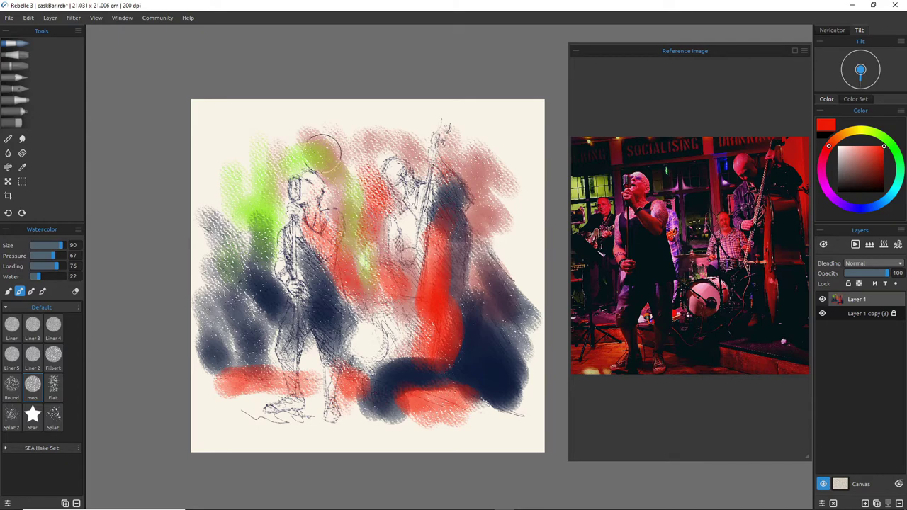
pyautogui.moveTo(322, 153)
pyautogui.mouseDown()
pyautogui.moveTo(285, 151)
pyautogui.moveTo(312, 156)
pyautogui.moveTo(272, 179)
pyautogui.moveTo(273, 216)
pyautogui.mouseUp()
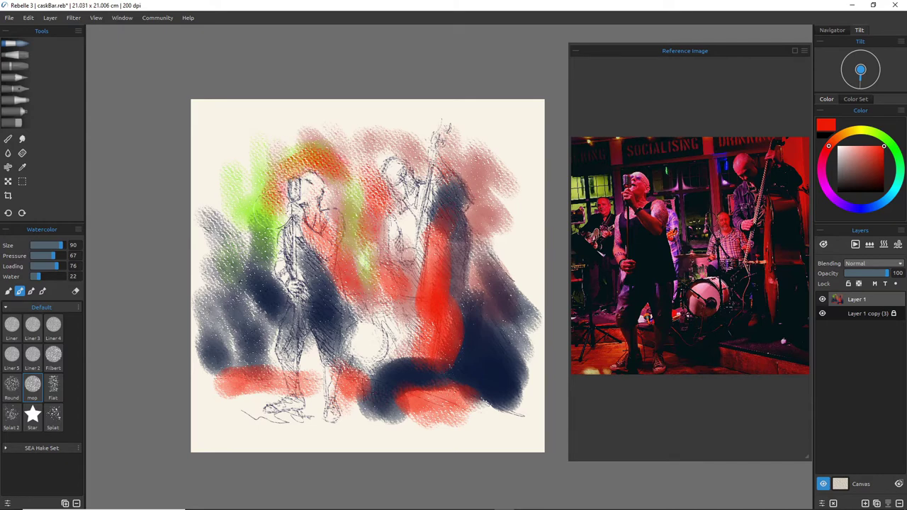
pyautogui.moveTo(353, 151)
pyautogui.mouseDown()
pyautogui.moveTo(379, 162)
pyautogui.moveTo(388, 148)
pyautogui.moveTo(365, 168)
pyautogui.mouseUp()
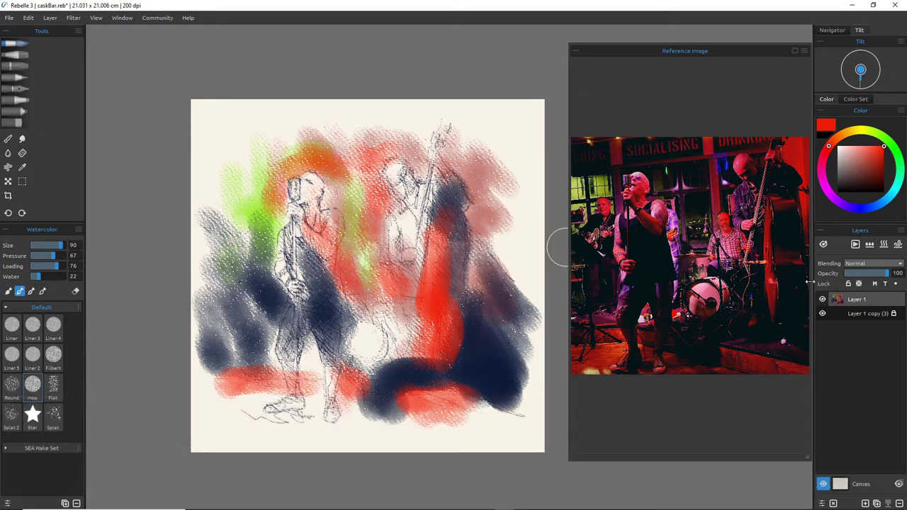
# Move the locked sketch layer above Layer 1, and extend the red wash on Layer 1 past the double bass's lower body
pyautogui.moveTo(855, 317); pyautogui.dragTo(850, 296)
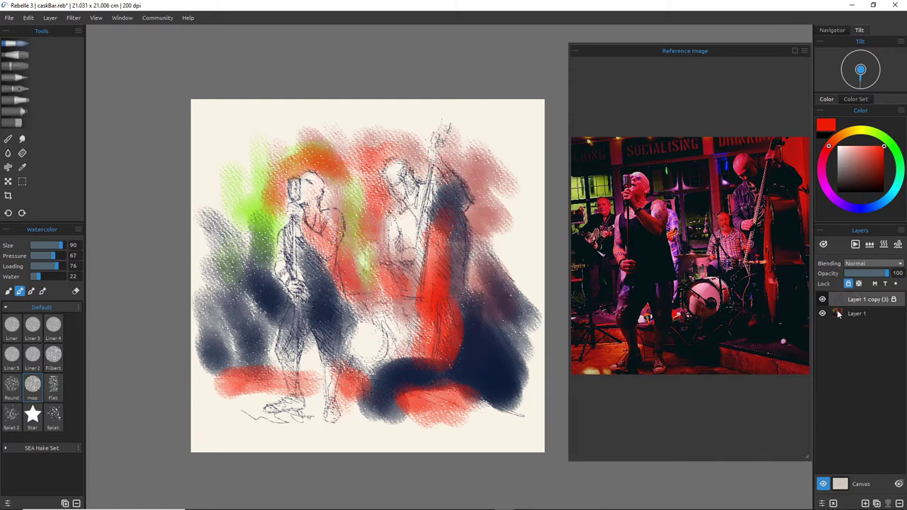
pyautogui.click(838, 313)
pyautogui.moveTo(430, 285); pyautogui.dragTo(496, 313)
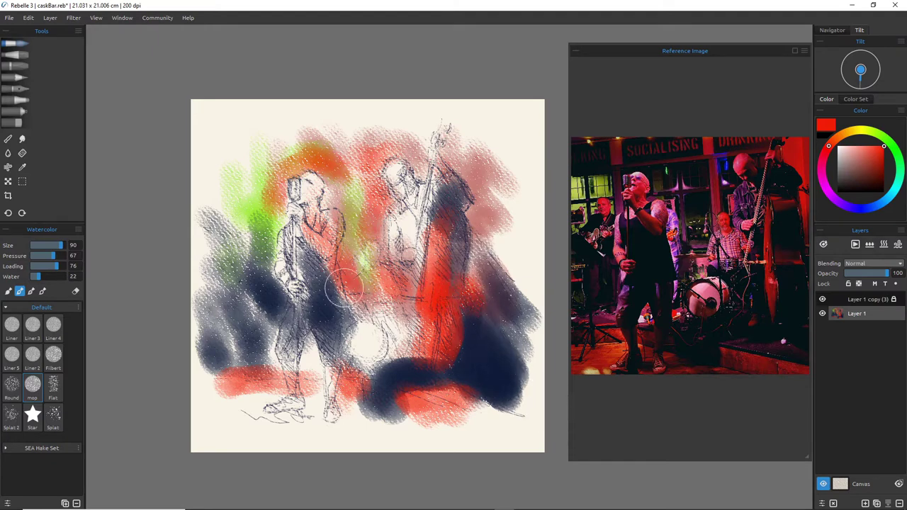
# Switch to purple and paint washes over the singer's shorts, behind his elbow, around the bass drum, and at the double bass's base
pyautogui.click(884, 208)
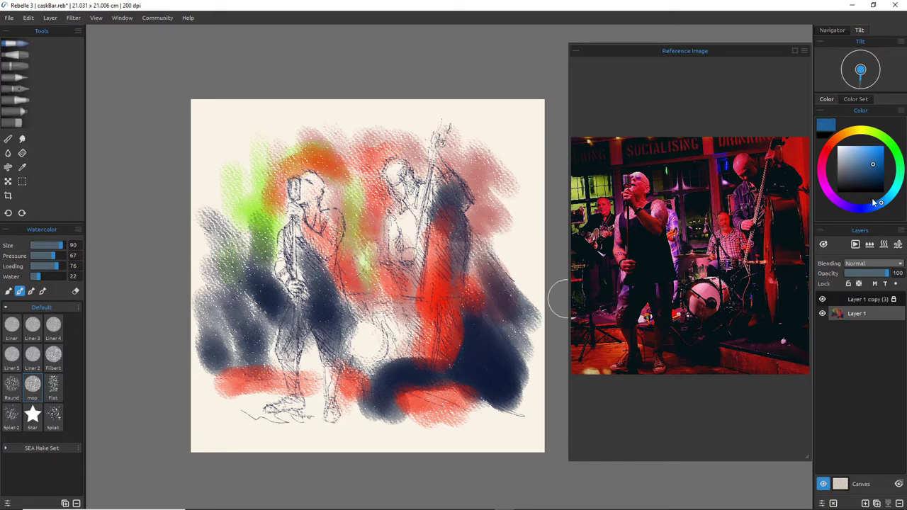
pyautogui.moveTo(876, 204); pyautogui.dragTo(856, 209)
pyautogui.moveTo(876, 167); pyautogui.dragTo(860, 165)
pyautogui.moveTo(290, 298)
pyautogui.mouseDown()
pyautogui.moveTo(280, 347)
pyautogui.moveTo(283, 329)
pyautogui.mouseUp()
pyautogui.moveTo(347, 258); pyautogui.dragTo(343, 284)
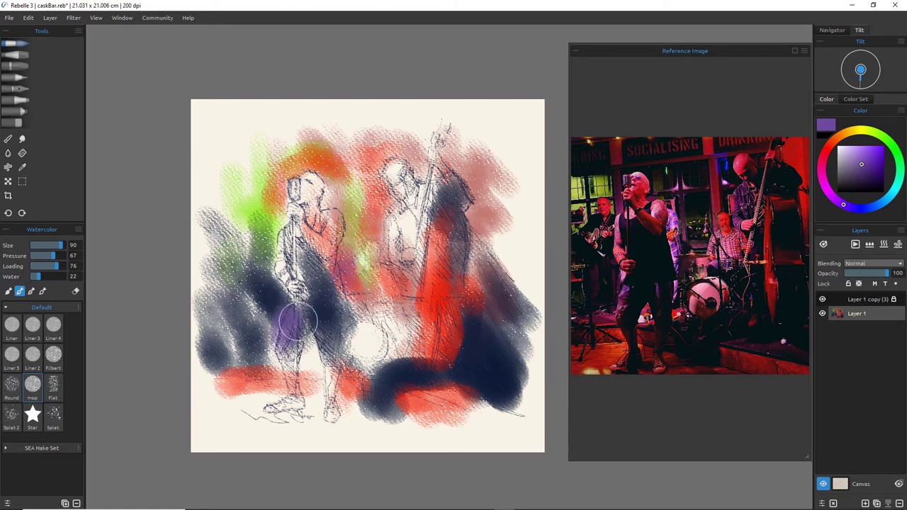
pyautogui.moveTo(351, 299)
pyautogui.mouseDown()
pyautogui.moveTo(364, 344)
pyautogui.moveTo(385, 343)
pyautogui.moveTo(372, 321)
pyautogui.moveTo(377, 309)
pyautogui.moveTo(364, 311)
pyautogui.moveTo(387, 334)
pyautogui.moveTo(383, 319)
pyautogui.moveTo(408, 294)
pyautogui.moveTo(400, 372)
pyautogui.moveTo(413, 343)
pyautogui.moveTo(413, 378)
pyautogui.moveTo(432, 353)
pyautogui.moveTo(429, 383)
pyautogui.mouseUp()
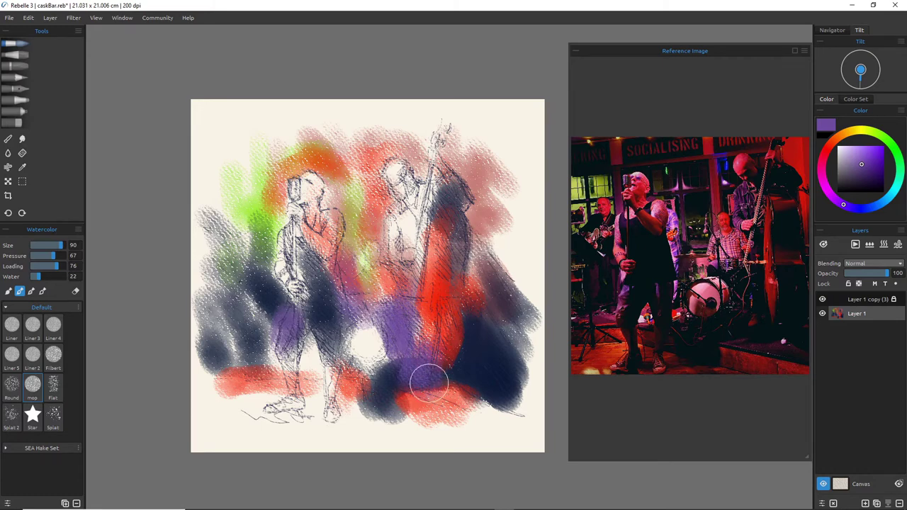
pyautogui.moveTo(428, 382)
pyautogui.mouseDown()
pyautogui.moveTo(346, 362)
pyautogui.moveTo(380, 341)
pyautogui.moveTo(343, 333)
pyautogui.moveTo(365, 341)
pyautogui.moveTo(370, 358)
pyautogui.moveTo(366, 338)
pyautogui.moveTo(381, 342)
pyautogui.moveTo(381, 369)
pyautogui.mouseUp()
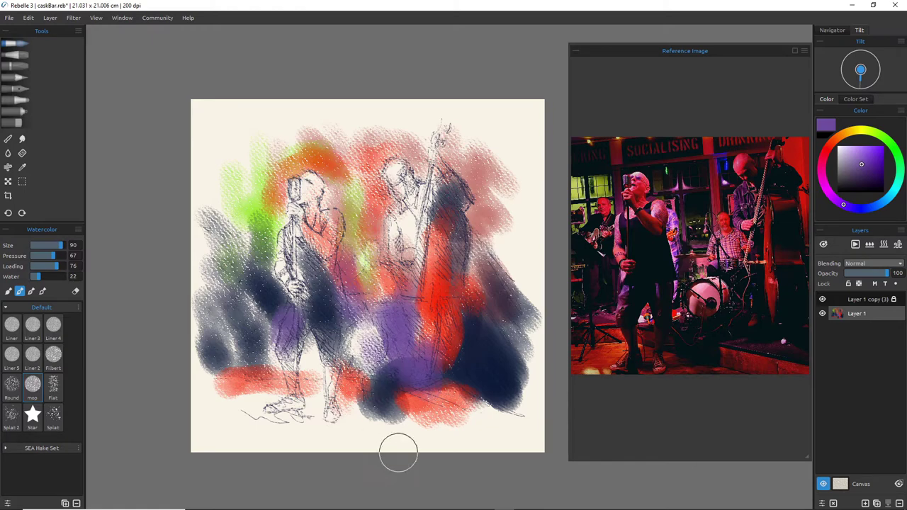
pyautogui.moveTo(310, 338)
pyautogui.mouseDown()
pyautogui.moveTo(362, 431)
pyautogui.moveTo(393, 438)
pyautogui.moveTo(380, 371)
pyautogui.moveTo(297, 323)
pyautogui.moveTo(273, 336)
pyautogui.mouseUp()
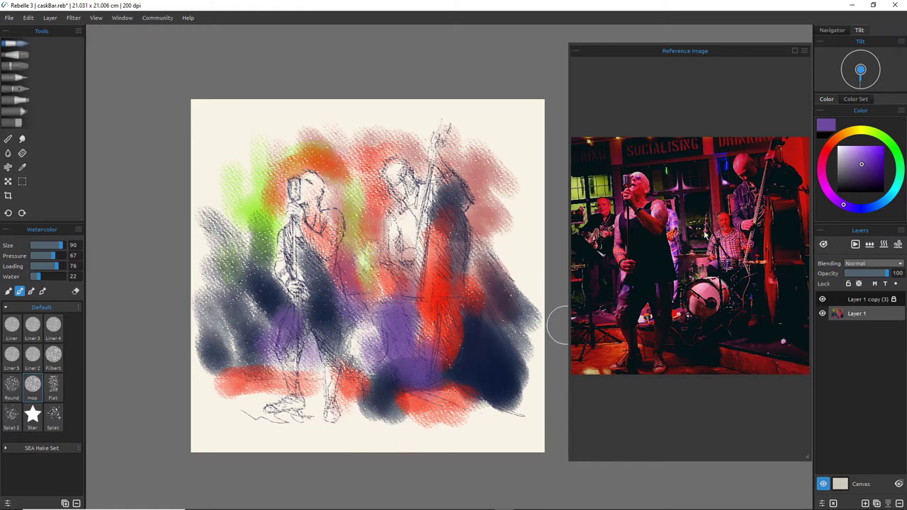
# Switch to a very dark blue and shade the singer's shorts, the background beside him, and the bass drum's edge
pyautogui.moveTo(866, 175); pyautogui.dragTo(875, 187)
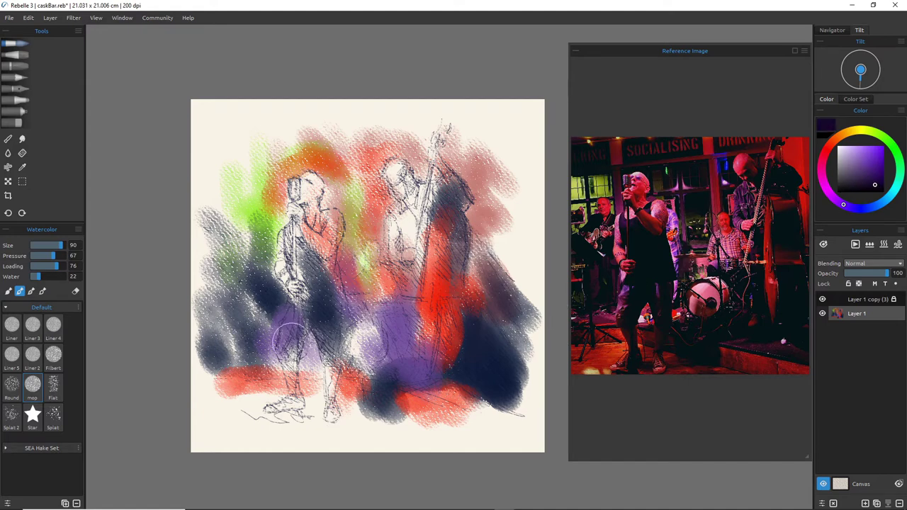
pyautogui.moveTo(844, 206); pyautogui.dragTo(864, 210)
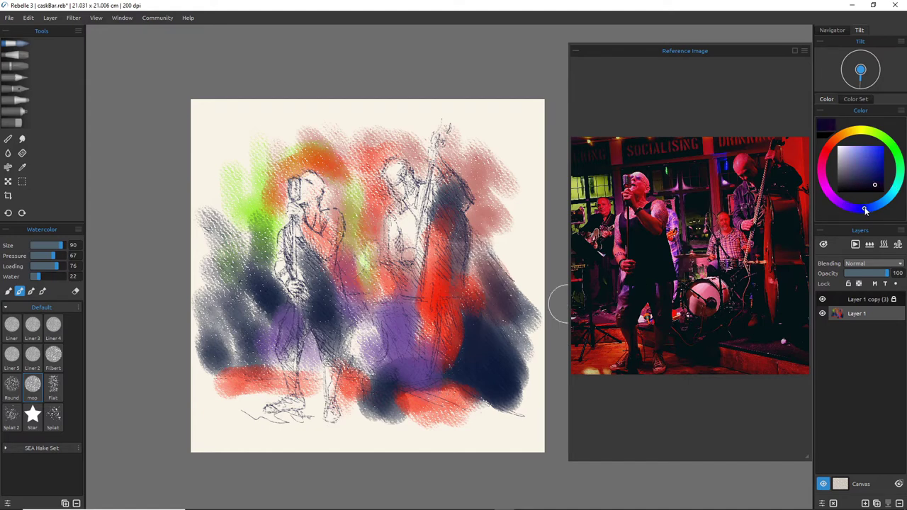
pyautogui.moveTo(303, 332)
pyautogui.mouseDown()
pyautogui.moveTo(294, 353)
pyautogui.moveTo(270, 329)
pyautogui.moveTo(268, 301)
pyautogui.moveTo(241, 350)
pyautogui.moveTo(262, 358)
pyautogui.moveTo(219, 357)
pyautogui.mouseUp()
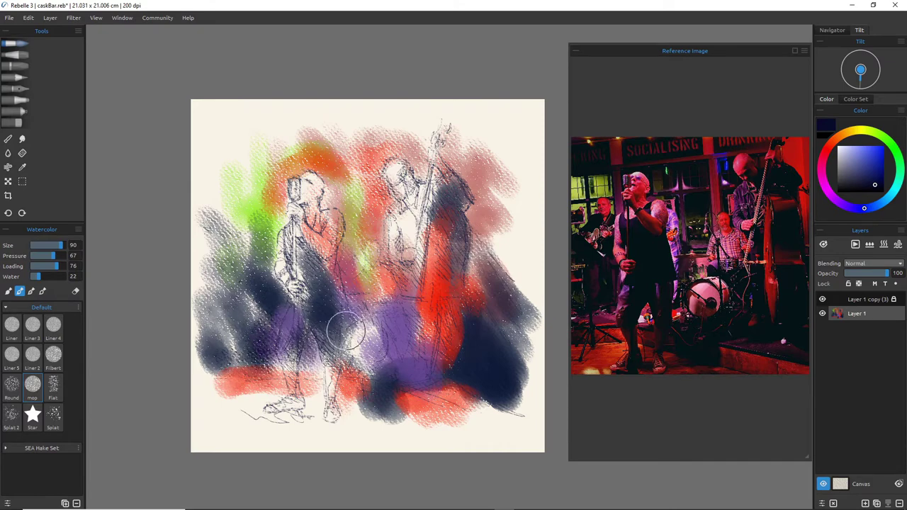
pyautogui.moveTo(348, 338)
pyautogui.mouseDown()
pyautogui.moveTo(399, 340)
pyautogui.moveTo(391, 341)
pyautogui.moveTo(393, 299)
pyautogui.moveTo(376, 329)
pyautogui.moveTo(373, 297)
pyautogui.moveTo(370, 340)
pyautogui.moveTo(383, 341)
pyautogui.moveTo(377, 319)
pyautogui.moveTo(386, 365)
pyautogui.moveTo(392, 355)
pyautogui.moveTo(380, 363)
pyautogui.moveTo(399, 360)
pyautogui.moveTo(390, 320)
pyautogui.moveTo(391, 345)
pyautogui.mouseUp()
# Reduce the brush size to 40 and paint a dark stroke between the bass drum and the double bass
pyautogui.press('[')
pyautogui.press('[')
pyautogui.press('[')
pyautogui.press('[')
pyautogui.press('[')
pyautogui.press('[')
pyautogui.press('[')
pyautogui.press('[')
pyautogui.press('[')
pyautogui.press('[')
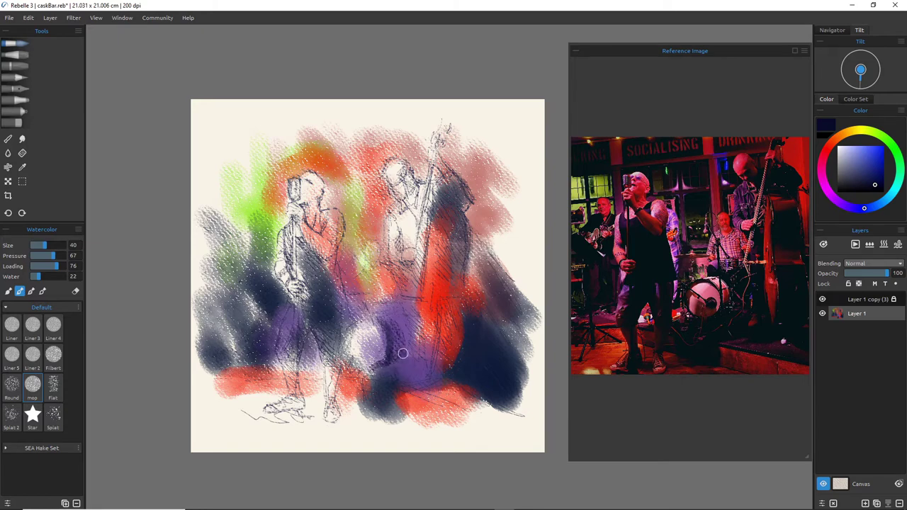
pyautogui.moveTo(412, 308); pyautogui.dragTo(401, 355)
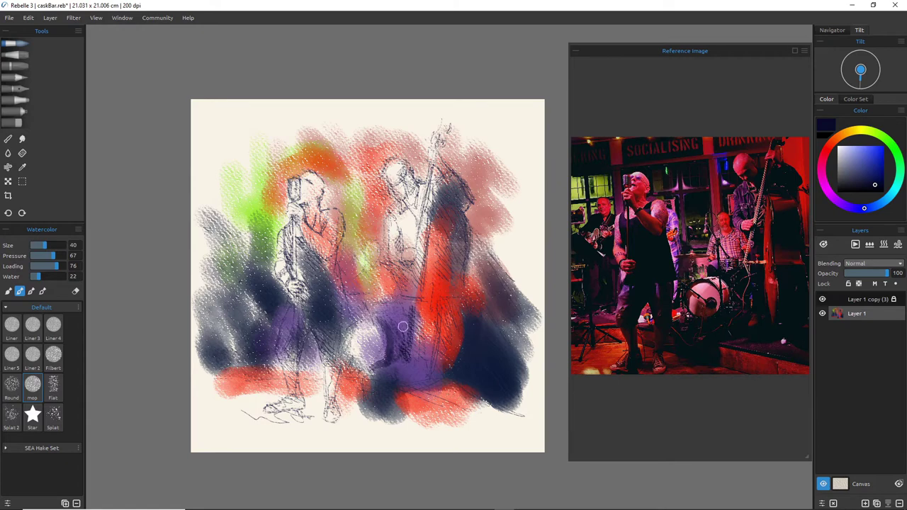
# Increase the brush size to 60 and deepen the dark shadow between the bass drum and the double bass
pyautogui.press(']')
pyautogui.press(']')
pyautogui.press(']')
pyautogui.press(']')
pyautogui.moveTo(406, 323); pyautogui.dragTo(400, 357)
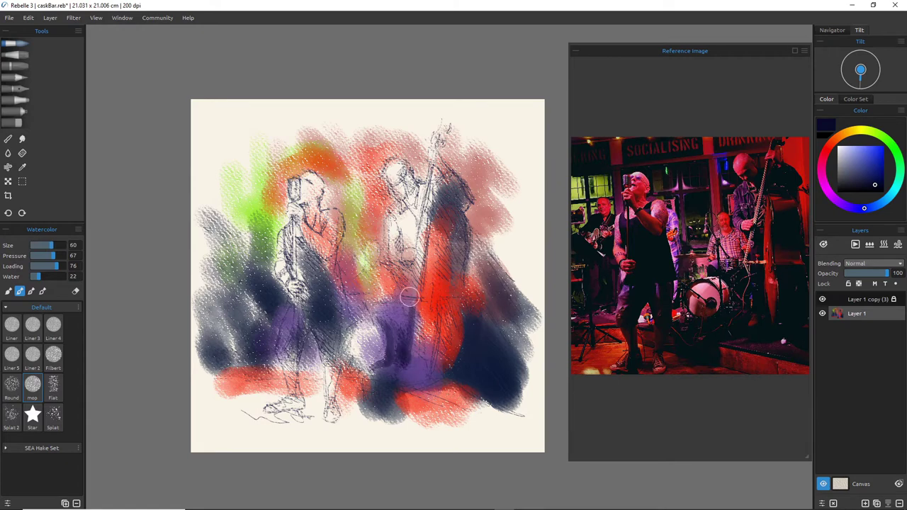
pyautogui.moveTo(410, 298)
pyautogui.mouseDown()
pyautogui.moveTo(411, 364)
pyautogui.moveTo(404, 320)
pyautogui.moveTo(405, 352)
pyautogui.moveTo(429, 388)
pyautogui.moveTo(424, 379)
pyautogui.mouseUp()
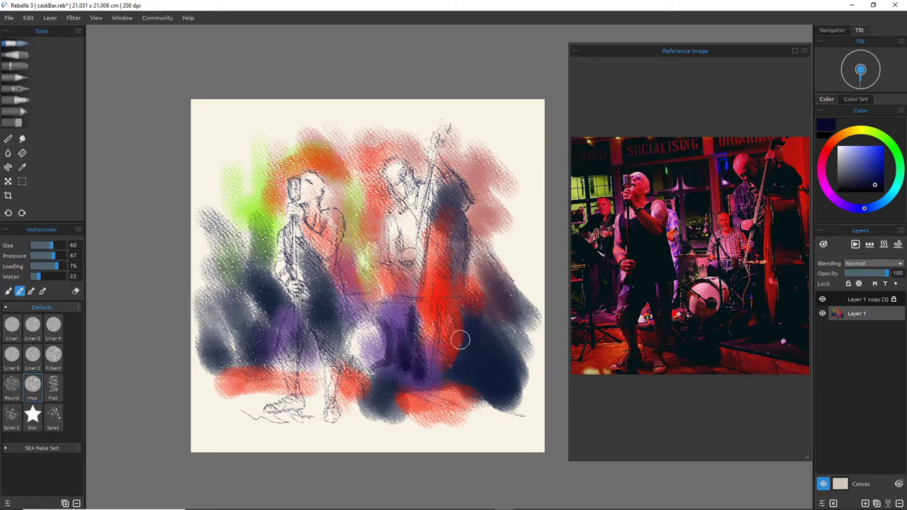
# Paint dark blue shadows on the double bass's lower body and across the floor beneath it and the drum kit
pyautogui.moveTo(449, 300)
pyautogui.mouseDown()
pyautogui.moveTo(449, 348)
pyautogui.moveTo(439, 314)
pyautogui.moveTo(440, 372)
pyautogui.moveTo(440, 322)
pyautogui.moveTo(449, 370)
pyautogui.moveTo(414, 402)
pyautogui.mouseUp()
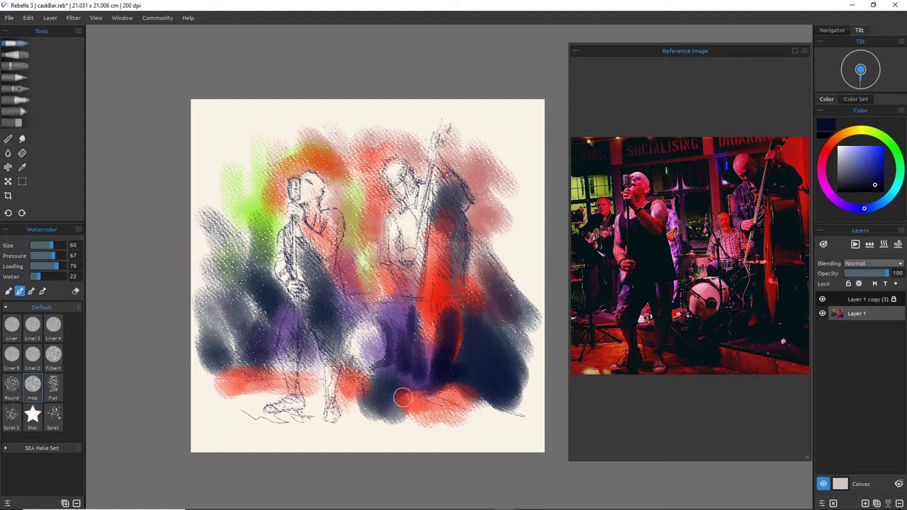
pyautogui.moveTo(459, 385)
pyautogui.mouseDown()
pyautogui.moveTo(478, 404)
pyautogui.moveTo(499, 412)
pyautogui.mouseUp()
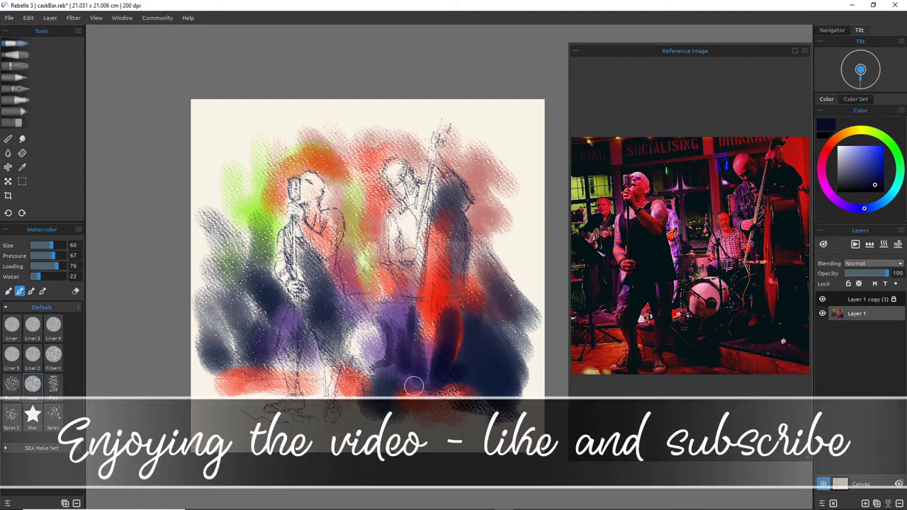
pyautogui.moveTo(415, 384)
pyautogui.mouseDown()
pyautogui.moveTo(423, 391)
pyautogui.moveTo(370, 378)
pyautogui.mouseUp()
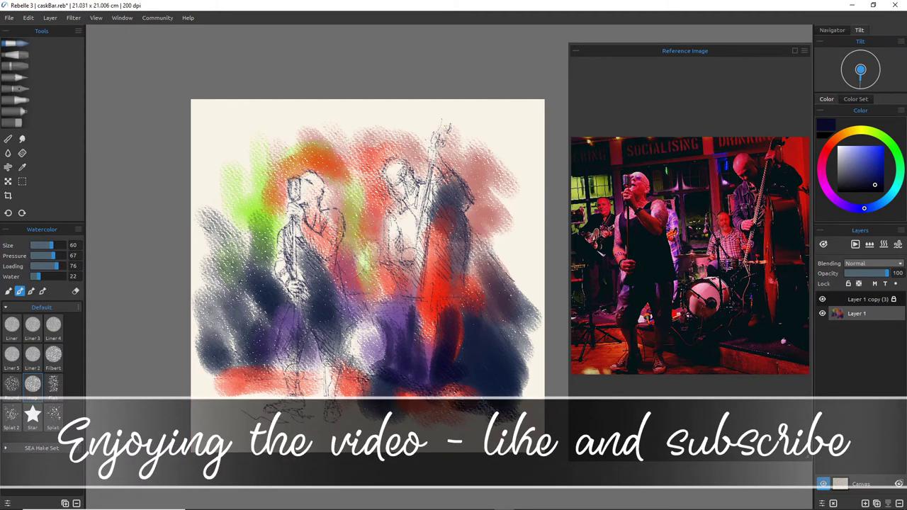
# Darken the singer's shorts, and deepen the dark blue on his torso with the brush size set to 80
pyautogui.moveTo(357, 313)
pyautogui.mouseDown()
pyautogui.moveTo(338, 332)
pyautogui.moveTo(348, 317)
pyautogui.moveTo(309, 323)
pyautogui.moveTo(331, 334)
pyautogui.moveTo(333, 315)
pyautogui.moveTo(332, 356)
pyautogui.moveTo(321, 338)
pyautogui.moveTo(330, 359)
pyautogui.moveTo(291, 345)
pyautogui.moveTo(303, 313)
pyautogui.moveTo(291, 363)
pyautogui.mouseUp()
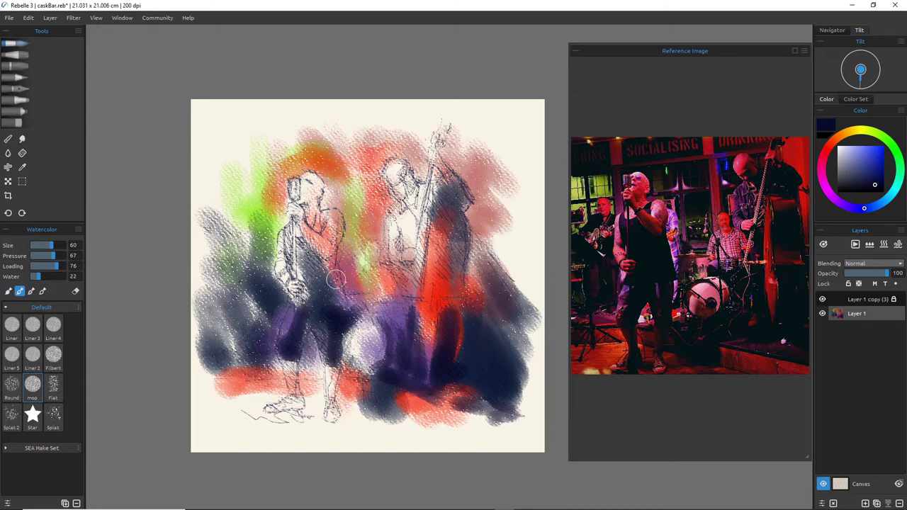
pyautogui.press(']')
pyautogui.press(']')
pyautogui.moveTo(334, 285)
pyautogui.mouseDown()
pyautogui.moveTo(351, 247)
pyautogui.moveTo(330, 287)
pyautogui.moveTo(339, 280)
pyautogui.moveTo(338, 310)
pyautogui.moveTo(347, 311)
pyautogui.moveTo(311, 273)
pyautogui.moveTo(330, 330)
pyautogui.moveTo(318, 285)
pyautogui.moveTo(317, 294)
pyautogui.moveTo(323, 287)
pyautogui.moveTo(333, 315)
pyautogui.moveTo(313, 285)
pyautogui.moveTo(308, 308)
pyautogui.mouseUp()
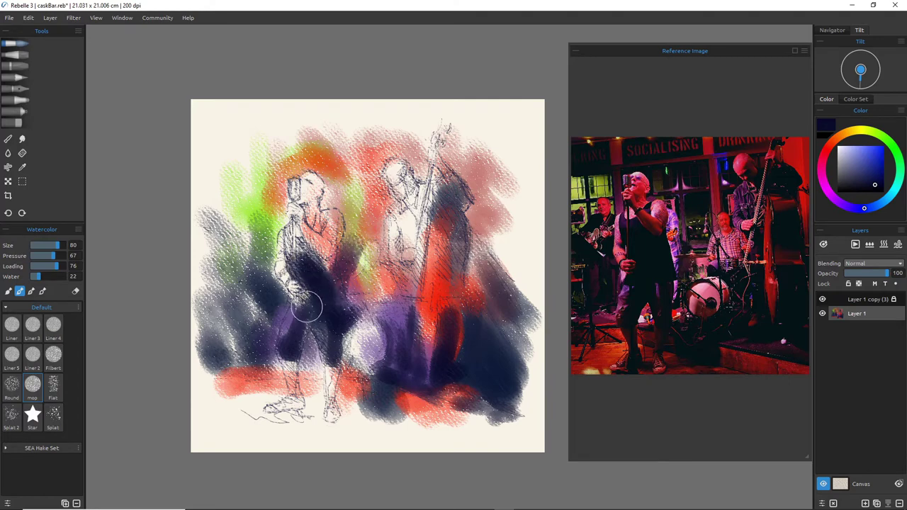
# Reduce the brush size to 40 and paint the upper part of the singer's vest dark blue around his shoulders and chest
pyautogui.press('[')
pyautogui.press('[')
pyautogui.press('[')
pyautogui.press('[')
pyautogui.moveTo(288, 226)
pyautogui.mouseDown()
pyautogui.moveTo(291, 249)
pyautogui.moveTo(303, 245)
pyautogui.mouseUp()
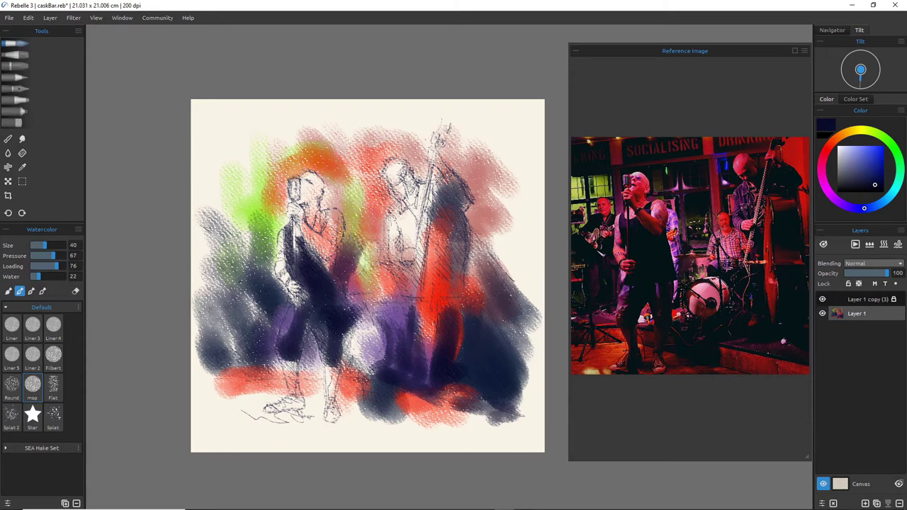
pyautogui.moveTo(317, 213); pyautogui.dragTo(325, 239)
# Paint the double bass player's shirt and sleeve in a medium blue, and add blue touches to the singer's shorts
pyautogui.click(873, 151)
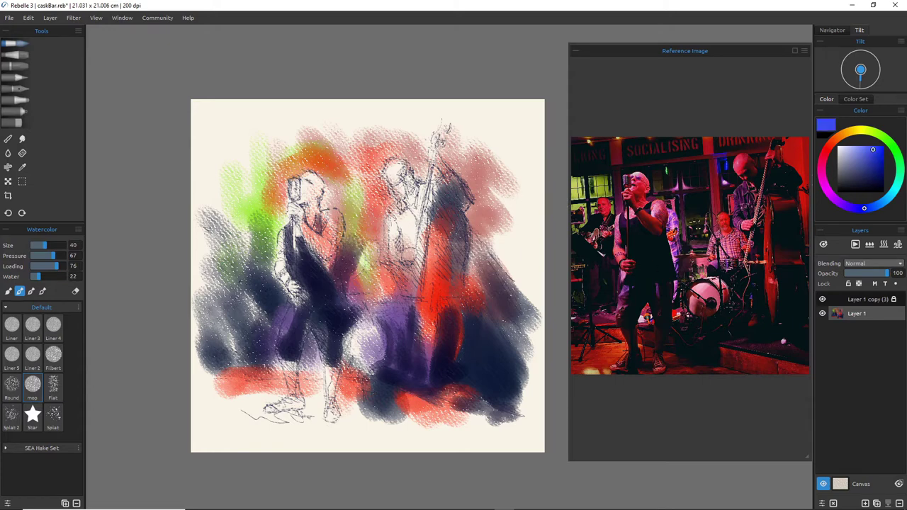
pyautogui.moveTo(401, 206); pyautogui.dragTo(413, 228)
pyautogui.moveTo(865, 163); pyautogui.dragTo(871, 170)
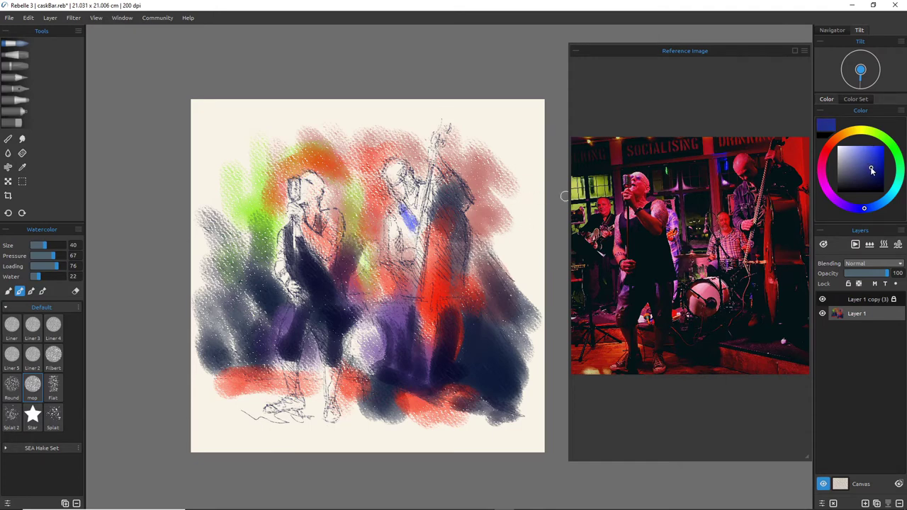
pyautogui.moveTo(401, 208)
pyautogui.mouseDown()
pyautogui.moveTo(409, 238)
pyautogui.moveTo(393, 255)
pyautogui.moveTo(398, 234)
pyautogui.moveTo(399, 262)
pyautogui.moveTo(392, 233)
pyautogui.moveTo(397, 259)
pyautogui.moveTo(406, 225)
pyautogui.mouseUp()
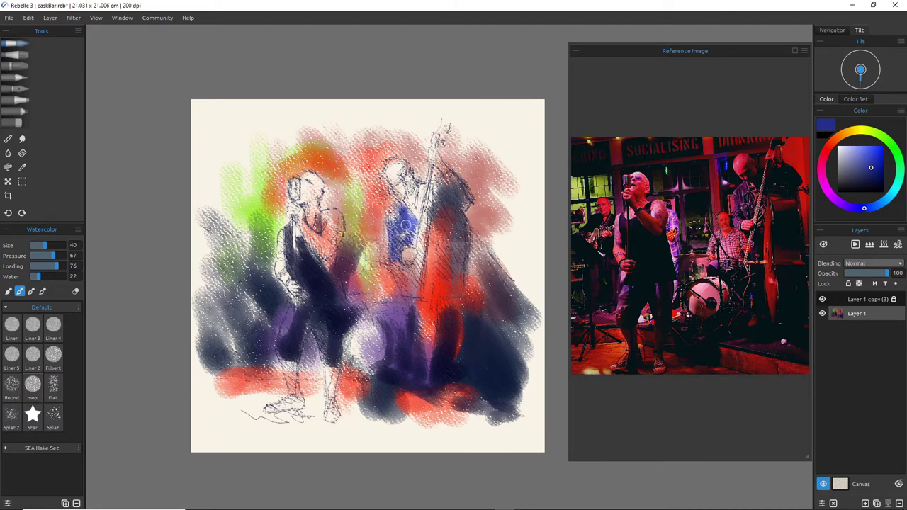
pyautogui.moveTo(422, 185); pyautogui.dragTo(417, 211)
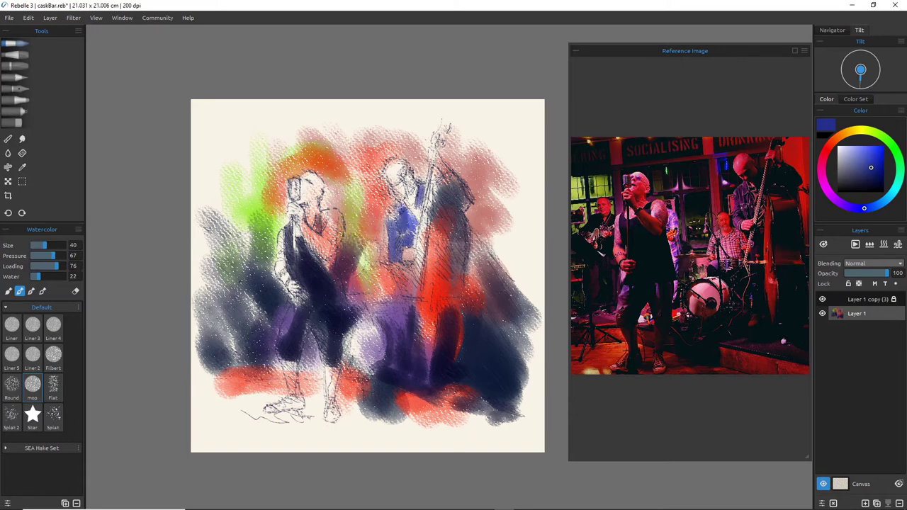
pyautogui.moveTo(396, 205)
pyautogui.mouseDown()
pyautogui.moveTo(396, 220)
pyautogui.moveTo(411, 213)
pyautogui.mouseUp()
pyautogui.moveTo(444, 175)
pyautogui.mouseDown()
pyautogui.moveTo(461, 199)
pyautogui.moveTo(434, 208)
pyautogui.moveTo(458, 216)
pyautogui.moveTo(469, 200)
pyautogui.moveTo(464, 238)
pyautogui.mouseUp()
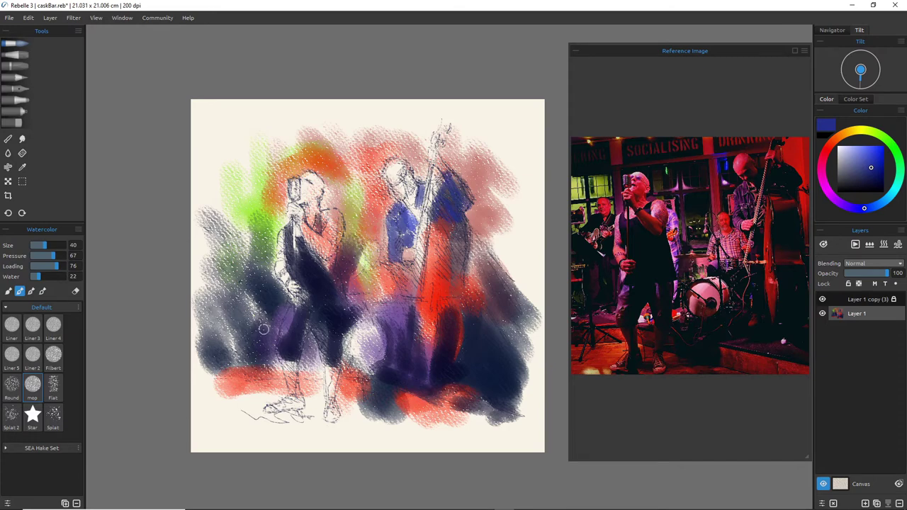
pyautogui.moveTo(296, 311)
pyautogui.mouseDown()
pyautogui.moveTo(286, 338)
pyautogui.moveTo(336, 343)
pyautogui.moveTo(329, 346)
pyautogui.moveTo(326, 308)
pyautogui.mouseUp()
# Paint a light brown skin tone on the singer's arms, face and legs and on the bass player's head
pyautogui.click(836, 143)
pyautogui.moveTo(869, 163)
pyautogui.mouseDown()
pyautogui.moveTo(856, 152)
pyautogui.moveTo(854, 160)
pyautogui.mouseUp()
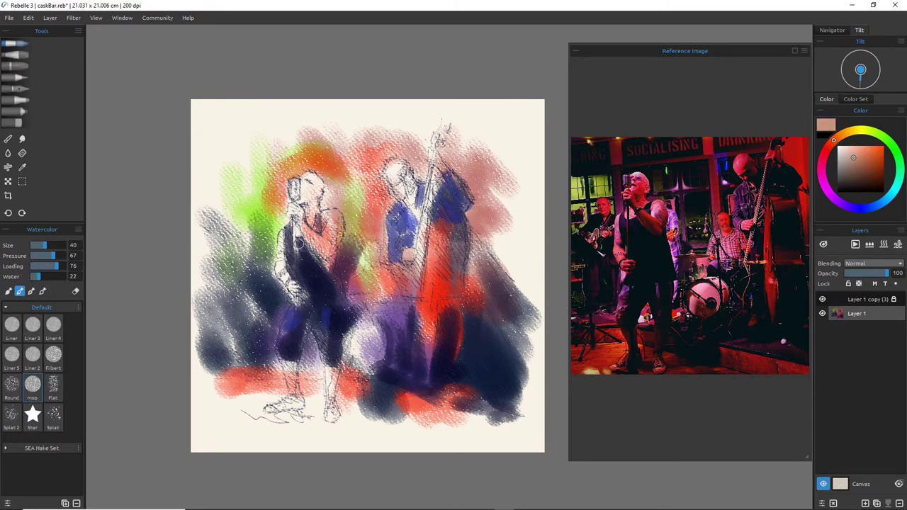
pyautogui.moveTo(279, 237)
pyautogui.mouseDown()
pyautogui.moveTo(280, 277)
pyautogui.moveTo(295, 292)
pyautogui.mouseUp()
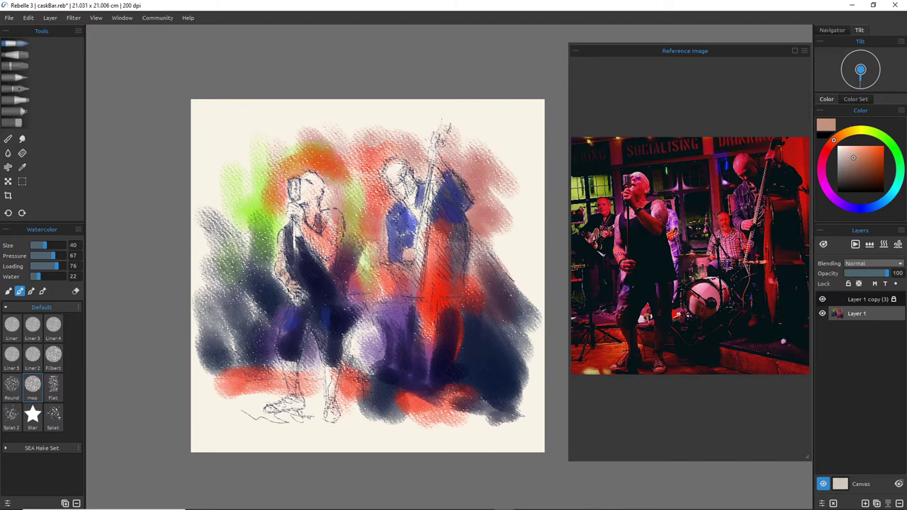
pyautogui.moveTo(311, 180); pyautogui.dragTo(315, 225)
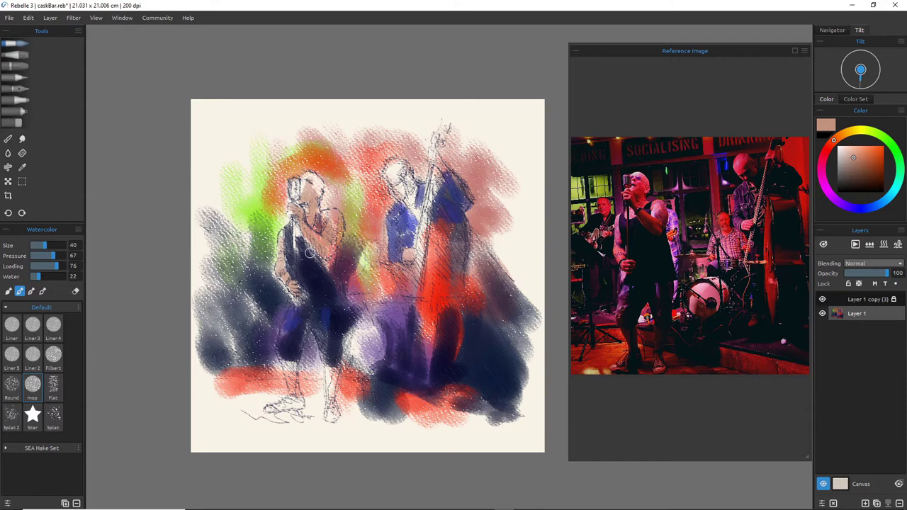
pyautogui.moveTo(397, 165)
pyautogui.mouseDown()
pyautogui.moveTo(396, 185)
pyautogui.moveTo(418, 206)
pyautogui.mouseUp()
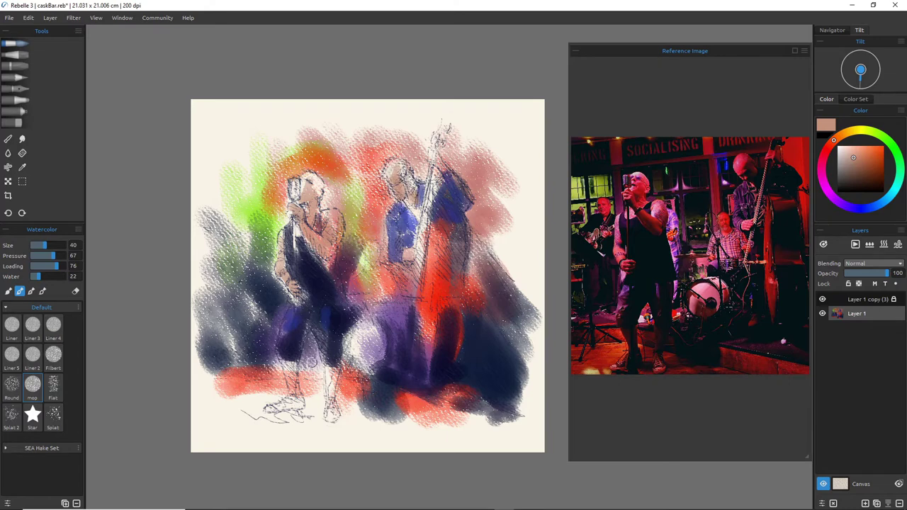
pyautogui.moveTo(291, 367)
pyautogui.mouseDown()
pyautogui.moveTo(295, 391)
pyautogui.moveTo(289, 368)
pyautogui.moveTo(328, 402)
pyautogui.mouseUp()
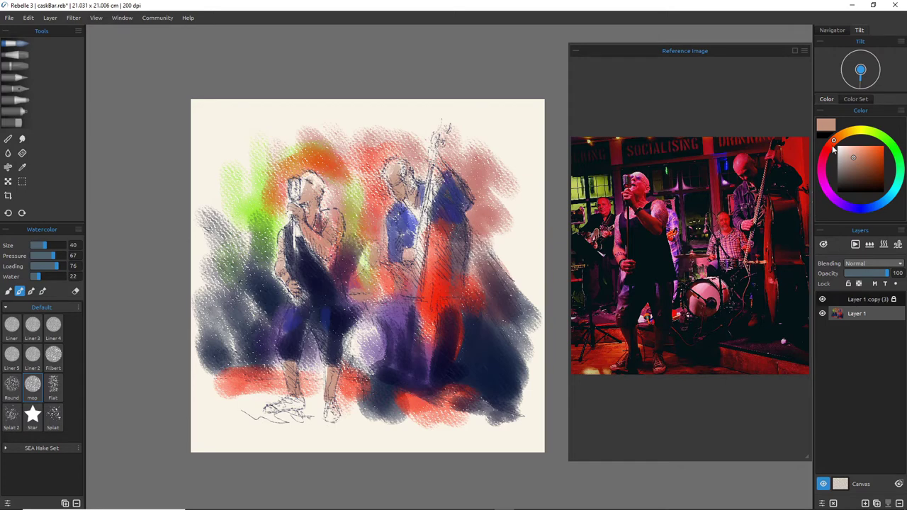
# Add dark maroon shadows to the singer's arms, the bass player's face and head, and the singer's face and raised arm
pyautogui.moveTo(832, 146)
pyautogui.mouseDown()
pyautogui.moveTo(825, 154)
pyautogui.moveTo(863, 180)
pyautogui.mouseUp()
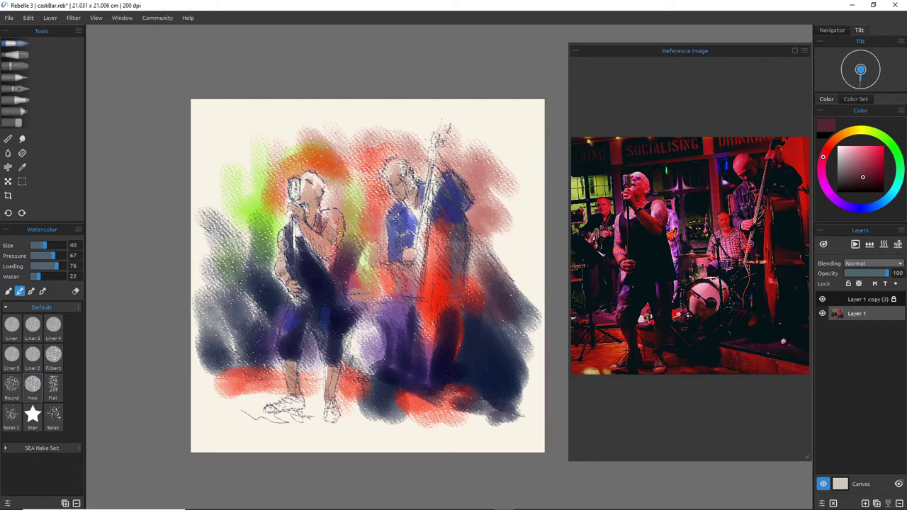
pyautogui.moveTo(285, 238); pyautogui.dragTo(279, 274)
pyautogui.moveTo(297, 287); pyautogui.dragTo(292, 303)
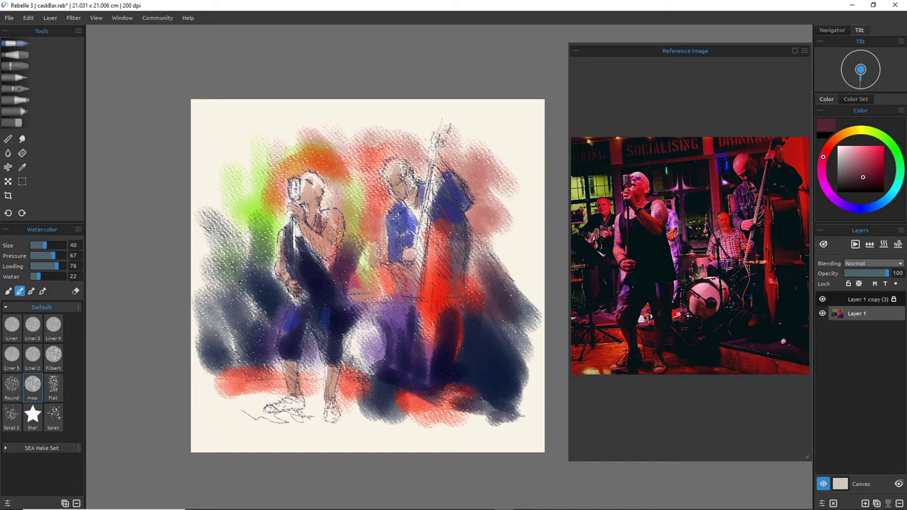
pyautogui.moveTo(404, 167)
pyautogui.mouseDown()
pyautogui.moveTo(402, 189)
pyautogui.moveTo(418, 204)
pyautogui.moveTo(413, 183)
pyautogui.moveTo(418, 192)
pyautogui.mouseUp()
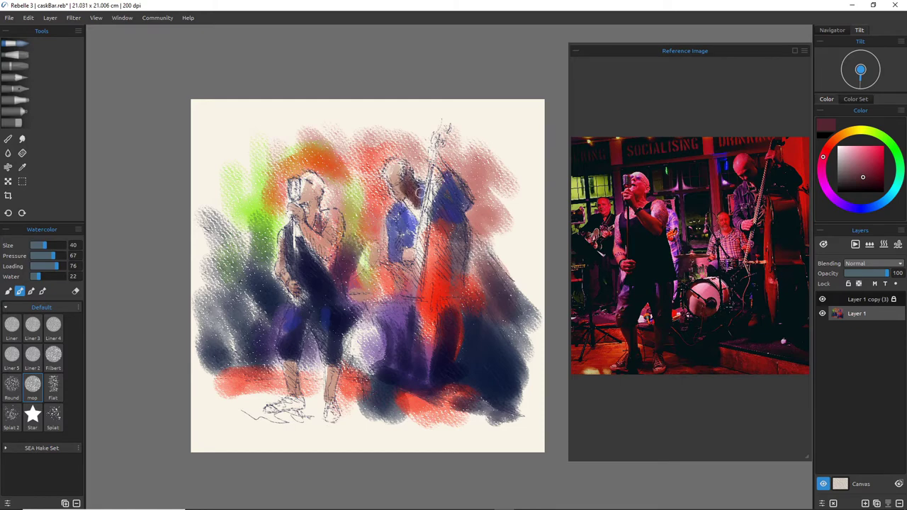
pyautogui.moveTo(392, 169)
pyautogui.mouseDown()
pyautogui.moveTo(405, 165)
pyautogui.moveTo(384, 174)
pyautogui.mouseUp()
pyautogui.moveTo(313, 196)
pyautogui.mouseDown()
pyautogui.moveTo(298, 221)
pyautogui.moveTo(304, 243)
pyautogui.moveTo(322, 252)
pyautogui.mouseUp()
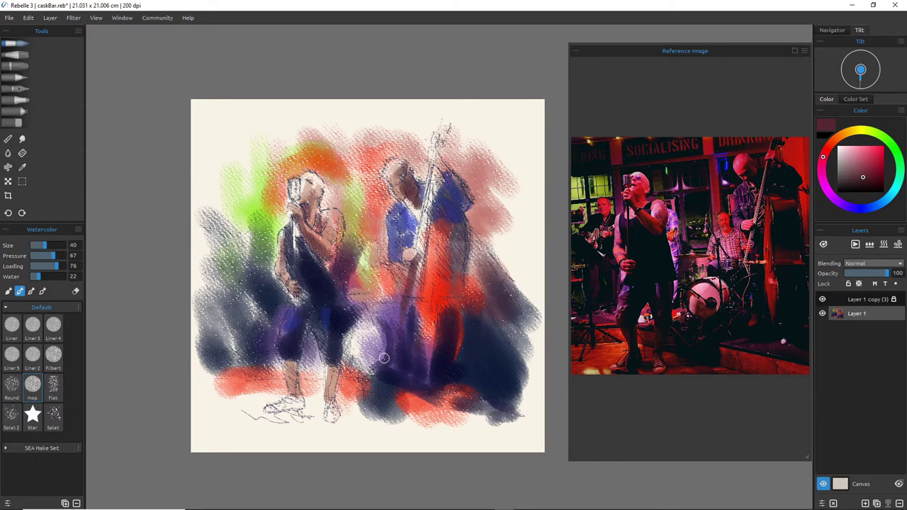
# Sample the dark blue beside the double bass and darken the bass player's sleeve and the area down the instrument's upper body
pyautogui.keyDown('alt'); pyautogui.click(472, 354); pyautogui.keyUp('alt')
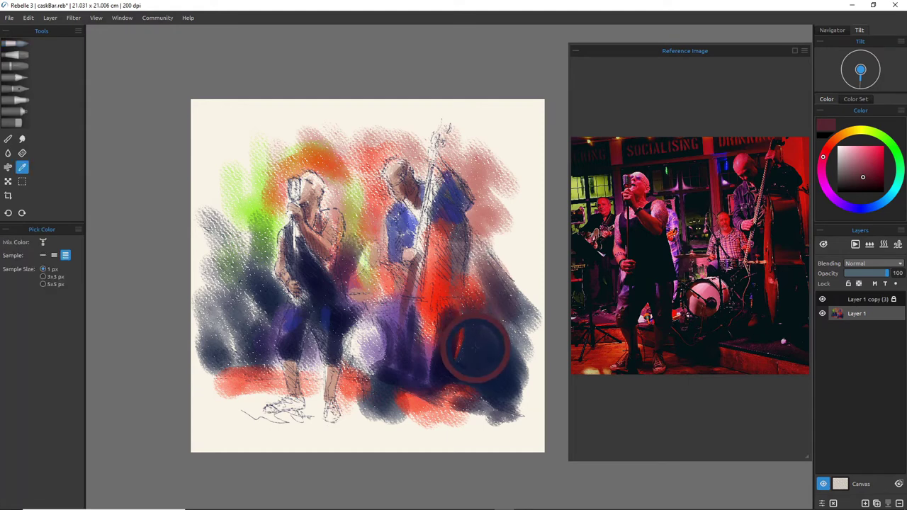
pyautogui.moveTo(454, 221)
pyautogui.mouseDown()
pyautogui.moveTo(455, 210)
pyautogui.moveTo(463, 233)
pyautogui.moveTo(440, 208)
pyautogui.moveTo(456, 232)
pyautogui.moveTo(448, 239)
pyautogui.mouseUp()
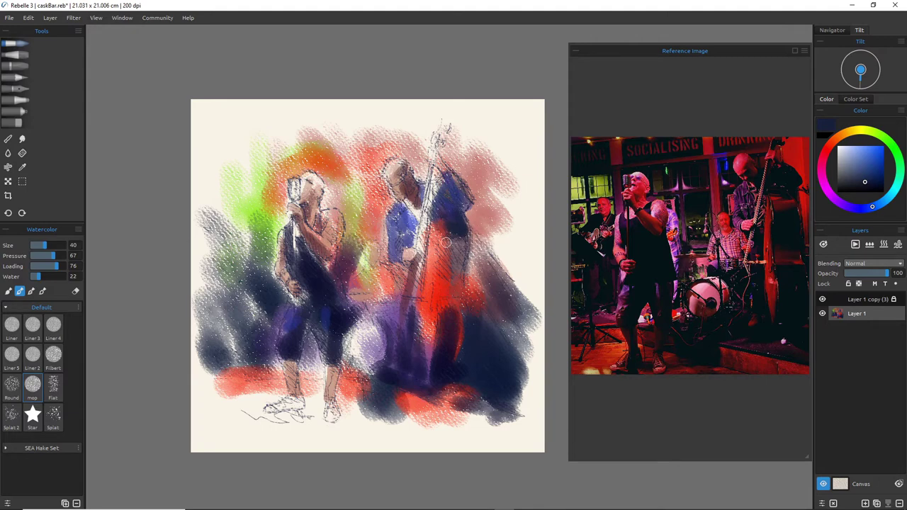
pyautogui.moveTo(465, 248)
pyautogui.mouseDown()
pyautogui.moveTo(458, 275)
pyautogui.moveTo(458, 255)
pyautogui.moveTo(452, 277)
pyautogui.moveTo(451, 259)
pyautogui.moveTo(450, 275)
pyautogui.moveTo(436, 265)
pyautogui.moveTo(447, 243)
pyautogui.moveTo(457, 269)
pyautogui.moveTo(463, 259)
pyautogui.moveTo(464, 281)
pyautogui.mouseUp()
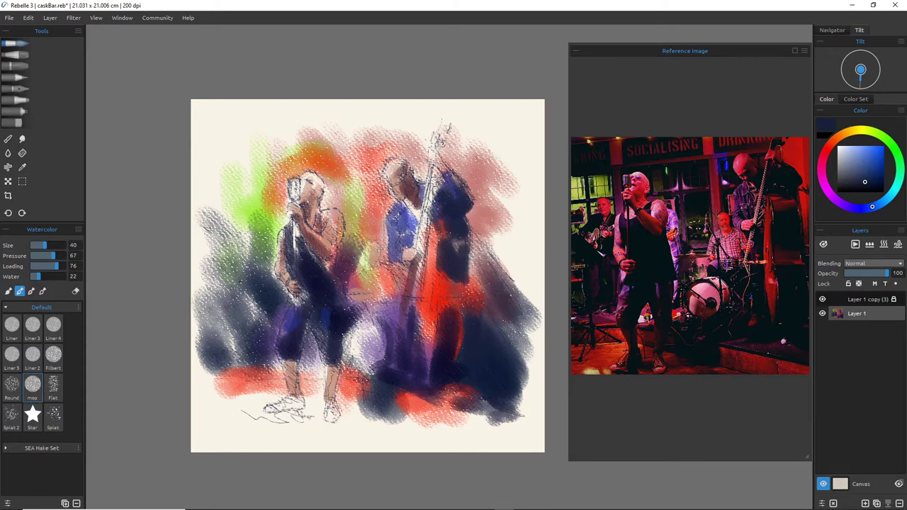
# Paint a dark blue shadow along the double bass's neck and down the instrument's edge to the floor
pyautogui.moveTo(437, 181); pyautogui.dragTo(420, 225)
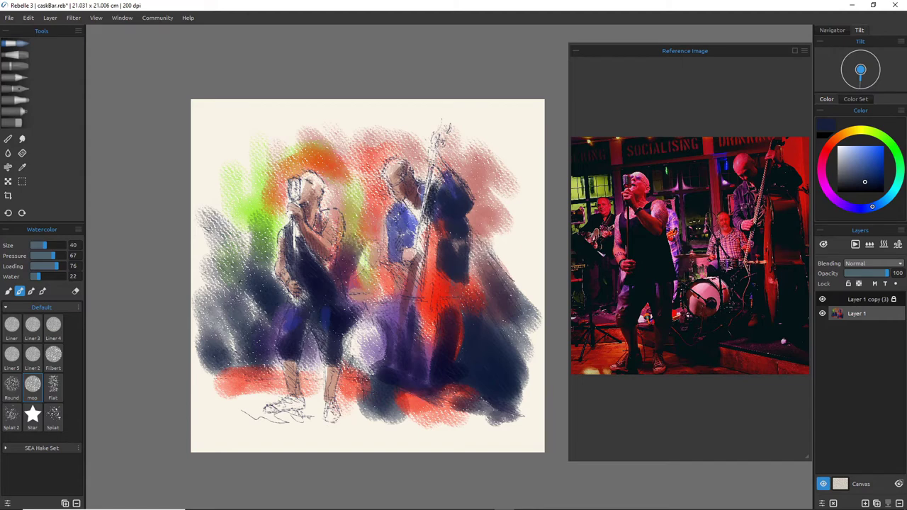
pyautogui.moveTo(427, 187); pyautogui.dragTo(418, 257)
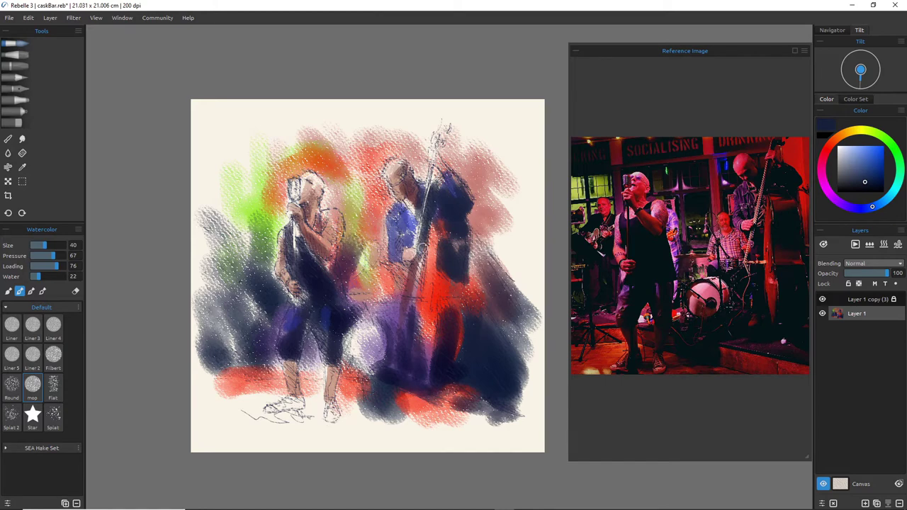
pyautogui.moveTo(423, 248); pyautogui.dragTo(412, 314)
pyautogui.moveTo(423, 248); pyautogui.dragTo(410, 331)
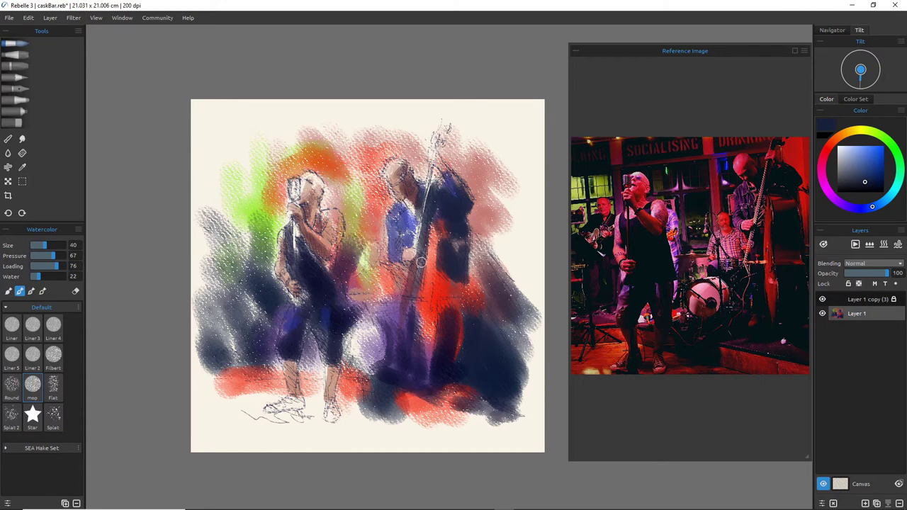
pyautogui.moveTo(421, 262); pyautogui.dragTo(417, 294)
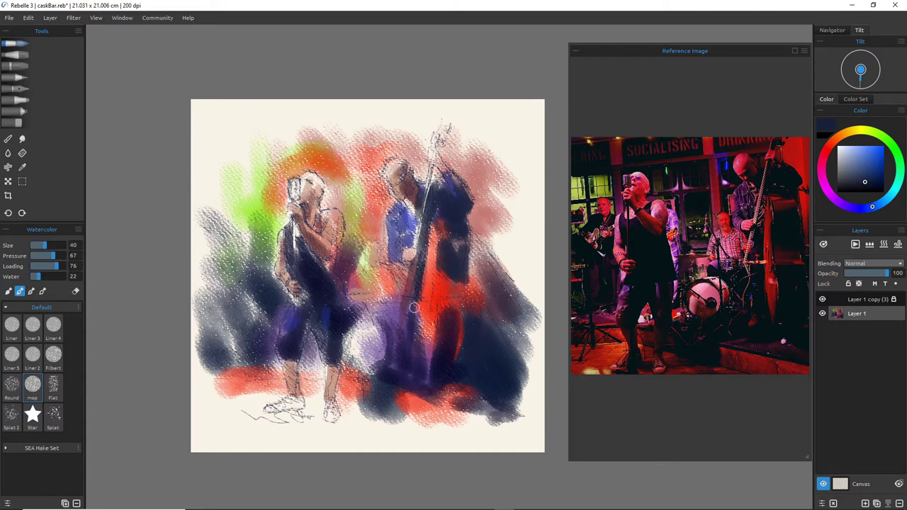
pyautogui.moveTo(417, 299); pyautogui.dragTo(408, 371)
pyautogui.moveTo(418, 305); pyautogui.dragTo(422, 394)
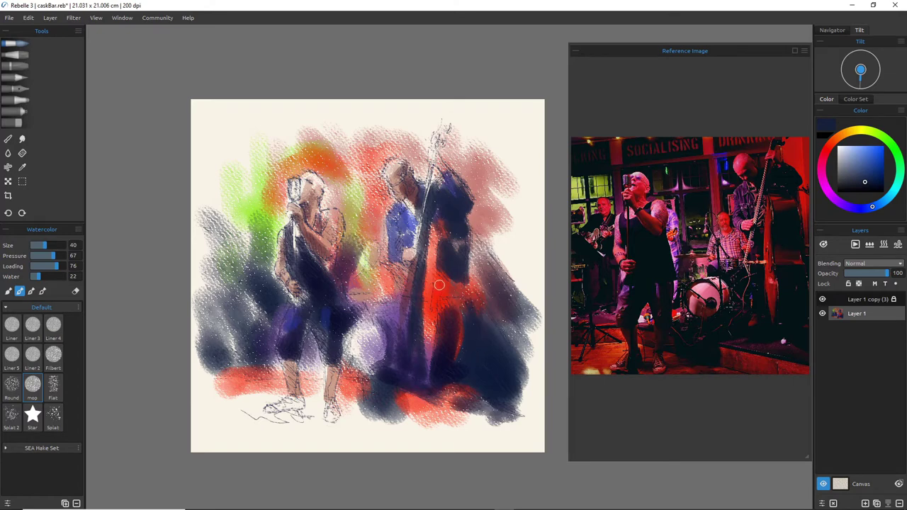
# Sample the double bass's red, strengthen the red on its body, and reduce the brush size to 16 for its upper details
pyautogui.keyDown('alt'); pyautogui.click(443, 287); pyautogui.keyUp('alt')
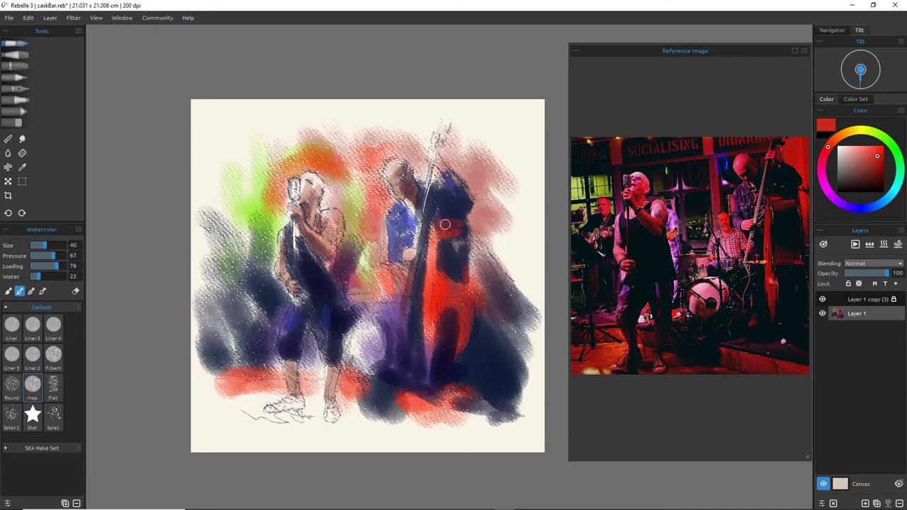
pyautogui.press('[')
pyautogui.press('[')
pyautogui.press('[')
# Sample the light green background and dab it around the double bass's headstock with the brush size set to 60
pyautogui.keyDown('alt'); pyautogui.click(246, 199); pyautogui.keyUp('alt')
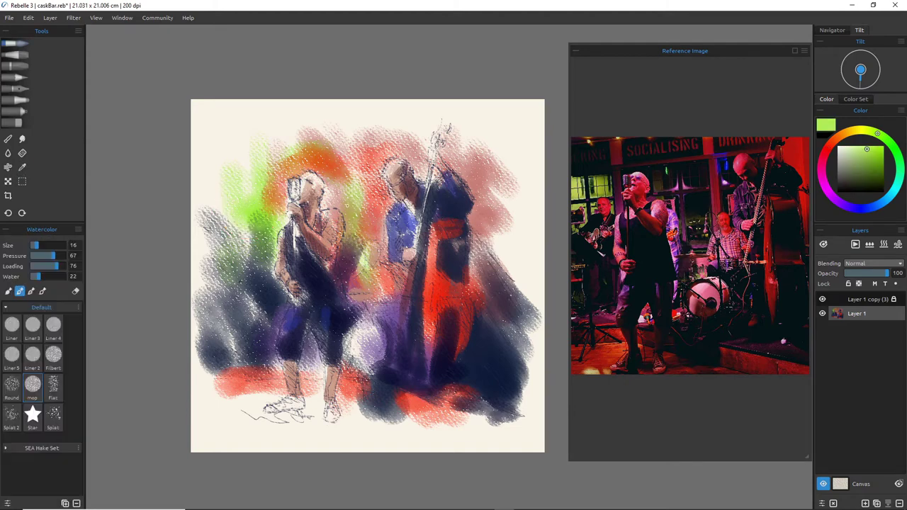
pyautogui.press(']')
pyautogui.press(']')
pyautogui.press(']')
pyautogui.press(']')
pyautogui.press(']')
pyautogui.moveTo(434, 136); pyautogui.dragTo(423, 156)
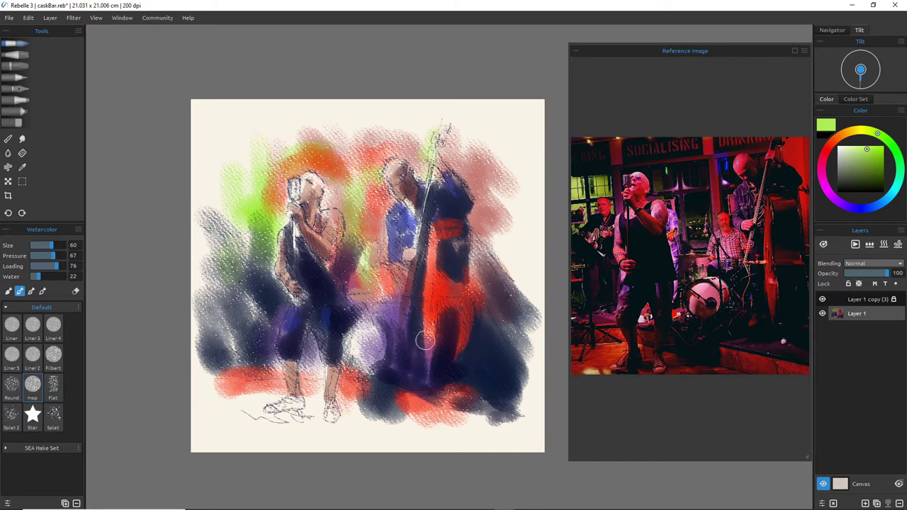
pyautogui.moveTo(357, 333)
pyautogui.mouseDown()
pyautogui.moveTo(363, 316)
pyautogui.moveTo(347, 354)
pyautogui.moveTo(365, 367)
pyautogui.moveTo(365, 322)
pyautogui.moveTo(369, 334)
pyautogui.moveTo(351, 362)
pyautogui.mouseUp()
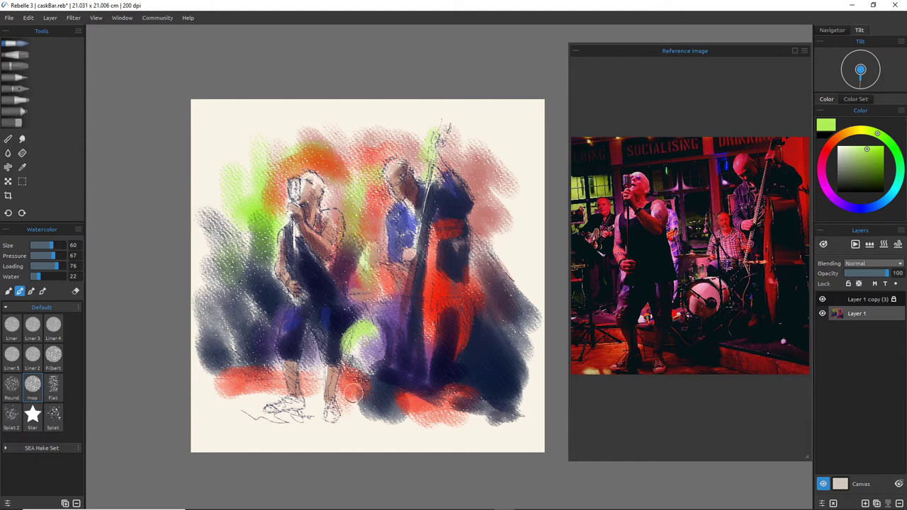
pyautogui.hotkey('ctrl', 'z')
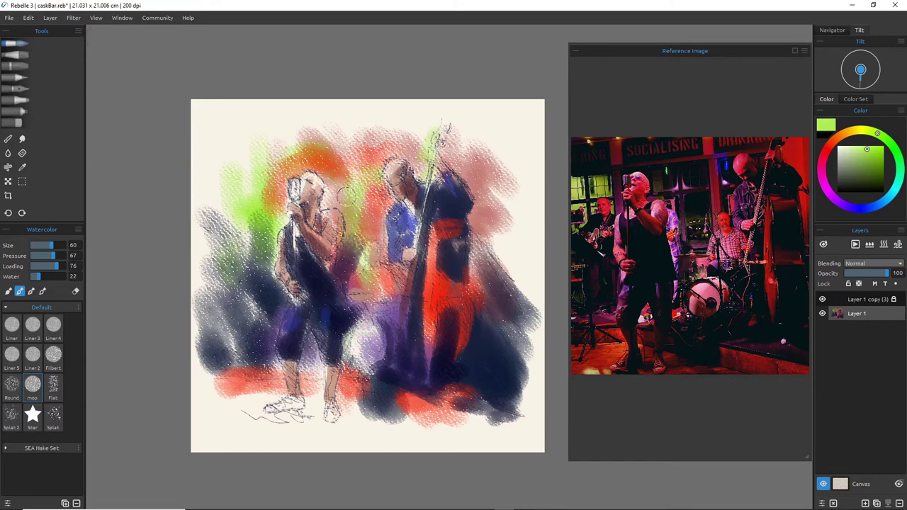
# Sample the dark blue from the bass player's sleeve and paint dark shadows in the background between him and the singer
pyautogui.keyDown('alt'); pyautogui.click(446, 200); pyautogui.keyUp('alt')
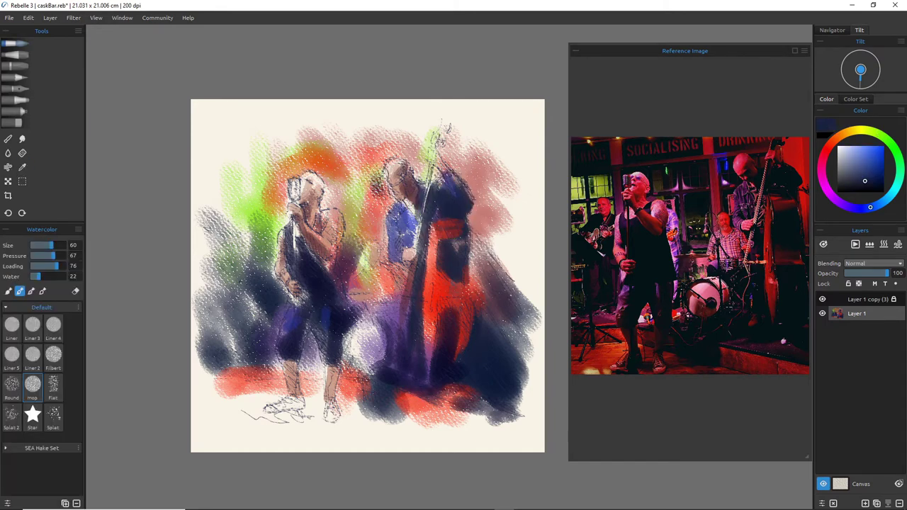
pyautogui.moveTo(377, 188)
pyautogui.mouseDown()
pyautogui.moveTo(376, 179)
pyautogui.moveTo(388, 204)
pyautogui.moveTo(382, 193)
pyautogui.moveTo(374, 230)
pyautogui.mouseUp()
pyautogui.moveTo(366, 194)
pyautogui.mouseDown()
pyautogui.moveTo(381, 208)
pyautogui.moveTo(382, 254)
pyautogui.moveTo(370, 237)
pyautogui.moveTo(358, 249)
pyautogui.mouseUp()
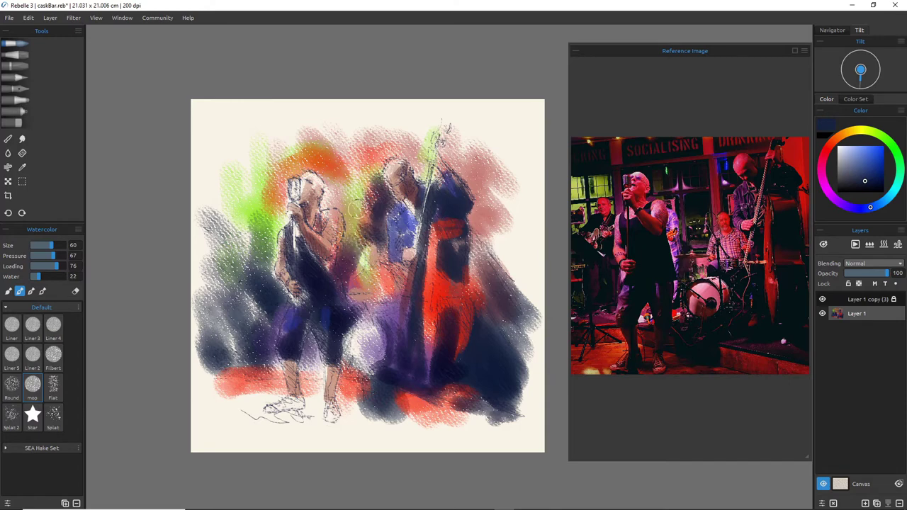
pyautogui.moveTo(391, 207); pyautogui.dragTo(385, 192)
pyautogui.moveTo(396, 157)
pyautogui.mouseDown()
pyautogui.moveTo(375, 181)
pyautogui.moveTo(398, 153)
pyautogui.moveTo(378, 172)
pyautogui.moveTo(408, 227)
pyautogui.mouseUp()
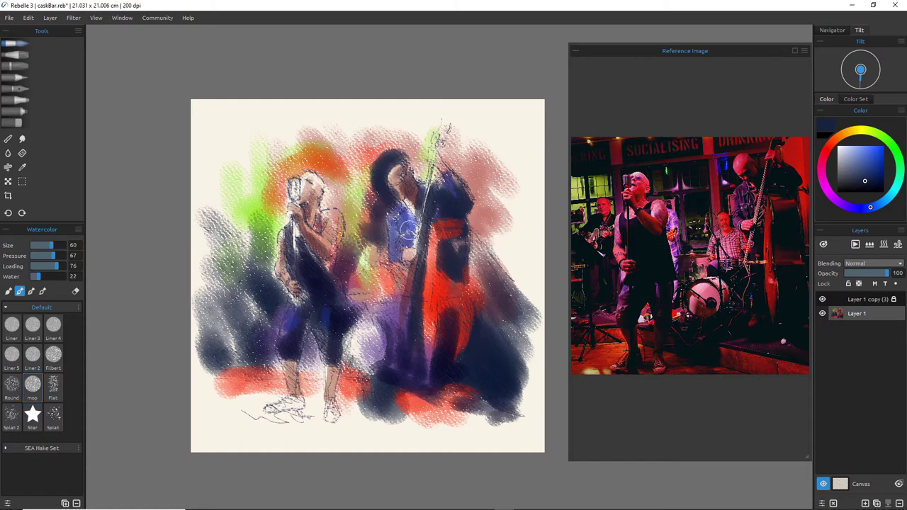
pyautogui.moveTo(407, 231)
pyautogui.mouseDown()
pyautogui.moveTo(398, 141)
pyautogui.moveTo(392, 161)
pyautogui.moveTo(400, 164)
pyautogui.moveTo(381, 138)
pyautogui.moveTo(376, 167)
pyautogui.mouseUp()
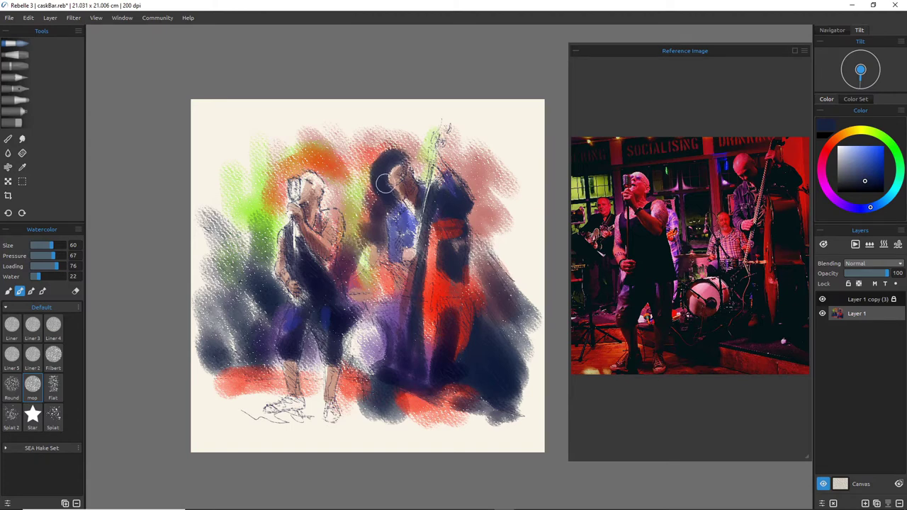
pyautogui.hotkey('ctrl', 'z')
pyautogui.hotkey('ctrl', 'z')
pyautogui.hotkey('ctrl', 'z')
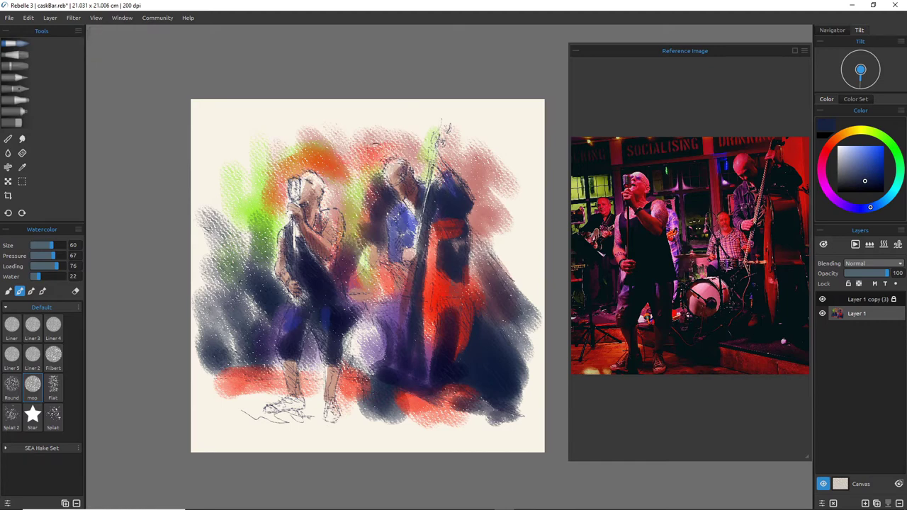
# Paint dark blue behind the bass player's head, and brush the light blue sampled from his shirt above it and toward the singer
pyautogui.moveTo(380, 150)
pyautogui.mouseDown()
pyautogui.moveTo(369, 209)
pyautogui.moveTo(376, 171)
pyautogui.moveTo(377, 211)
pyautogui.moveTo(366, 224)
pyautogui.moveTo(359, 127)
pyautogui.moveTo(377, 172)
pyautogui.moveTo(377, 160)
pyautogui.moveTo(357, 170)
pyautogui.moveTo(374, 189)
pyautogui.moveTo(361, 225)
pyautogui.mouseUp()
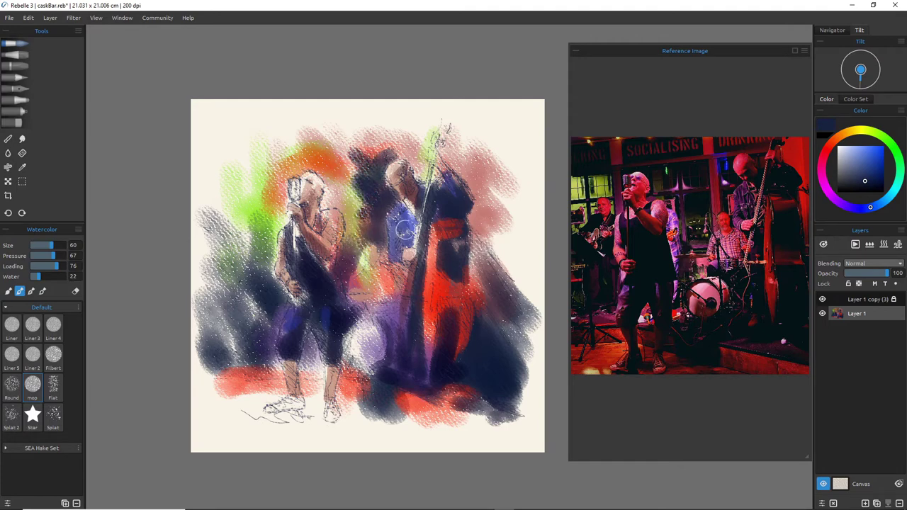
pyautogui.keyDown('alt'); pyautogui.click(395, 222); pyautogui.keyUp('alt')
pyautogui.moveTo(371, 170)
pyautogui.mouseDown()
pyautogui.moveTo(356, 153)
pyautogui.moveTo(361, 179)
pyautogui.moveTo(342, 161)
pyautogui.moveTo(340, 174)
pyautogui.moveTo(355, 148)
pyautogui.moveTo(415, 130)
pyautogui.mouseUp()
pyautogui.moveTo(371, 157); pyautogui.dragTo(315, 176)
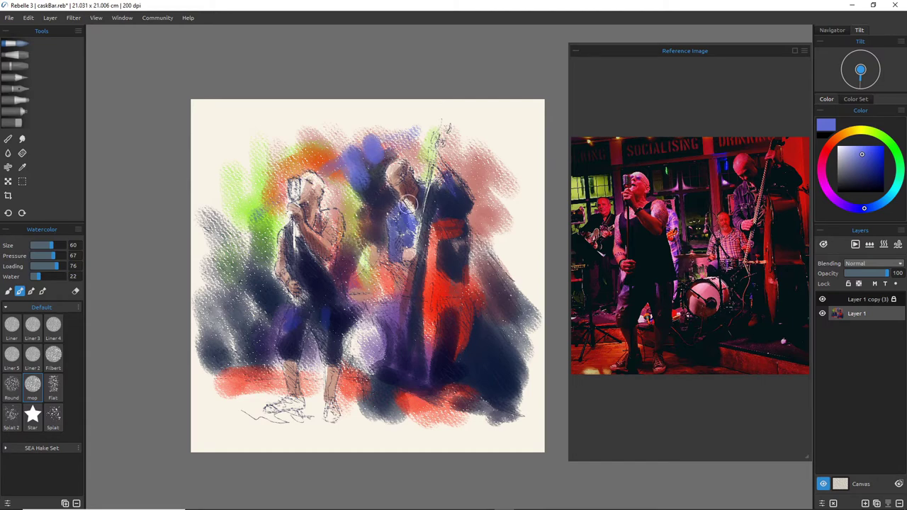
# Sample a pale pink from the singer, reduce the brush size to 16, and refine the edge of the bass player's face with dark blue
pyautogui.press('i')
pyautogui.moveTo(288, 191)
pyautogui.mouseDown()
pyautogui.moveTo(276, 172)
pyautogui.moveTo(301, 190)
pyautogui.mouseUp()
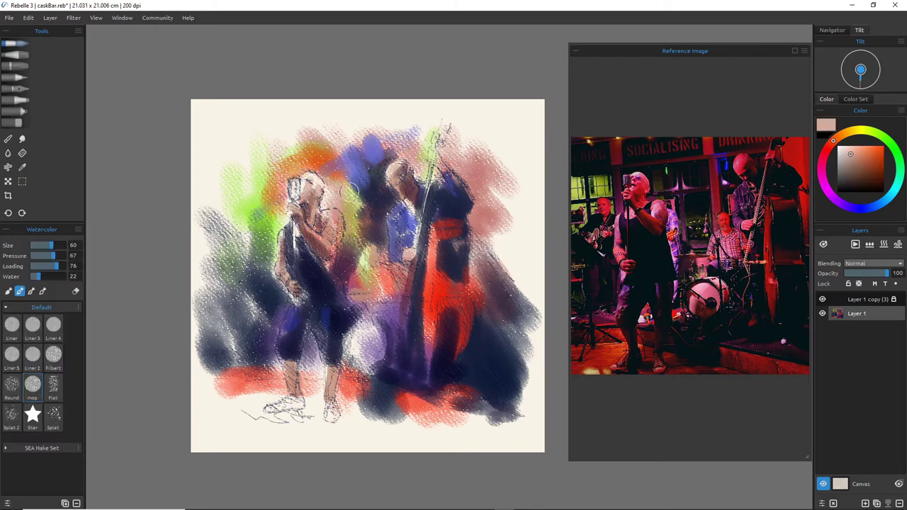
pyautogui.press('[')
pyautogui.press('[')
pyautogui.press('[')
pyautogui.moveTo(386, 211); pyautogui.dragTo(388, 190)
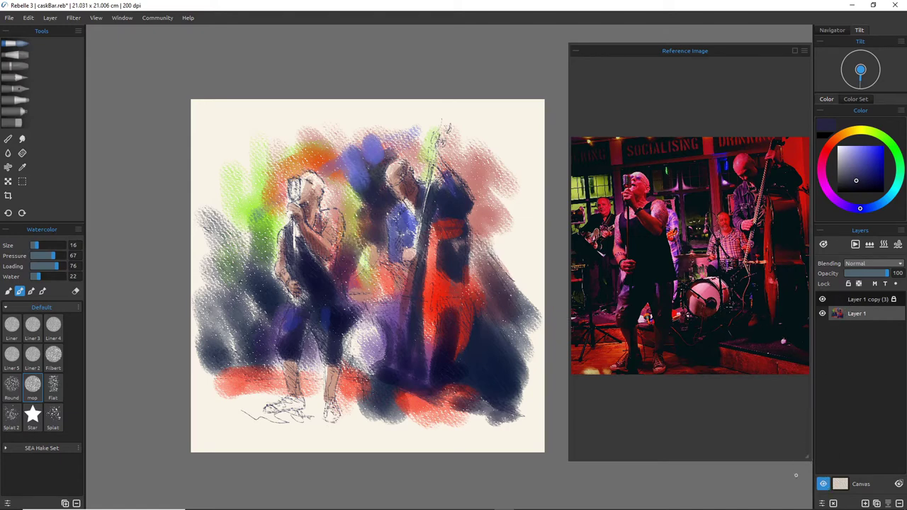
# Add a new layer above the color layer and paint dark blue details on the double bass's body with the Filbert brush, using size 35
pyautogui.moveTo(822, 506)
pyautogui.click(865, 503)
pyautogui.click(55, 353)
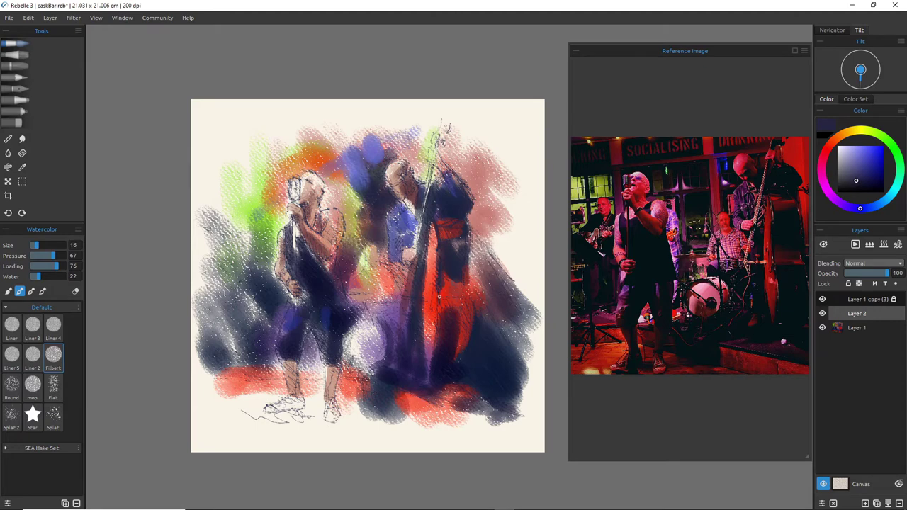
pyautogui.moveTo(438, 327); pyautogui.dragTo(438, 299)
pyautogui.moveTo(461, 299); pyautogui.dragTo(437, 297)
pyautogui.press(']')
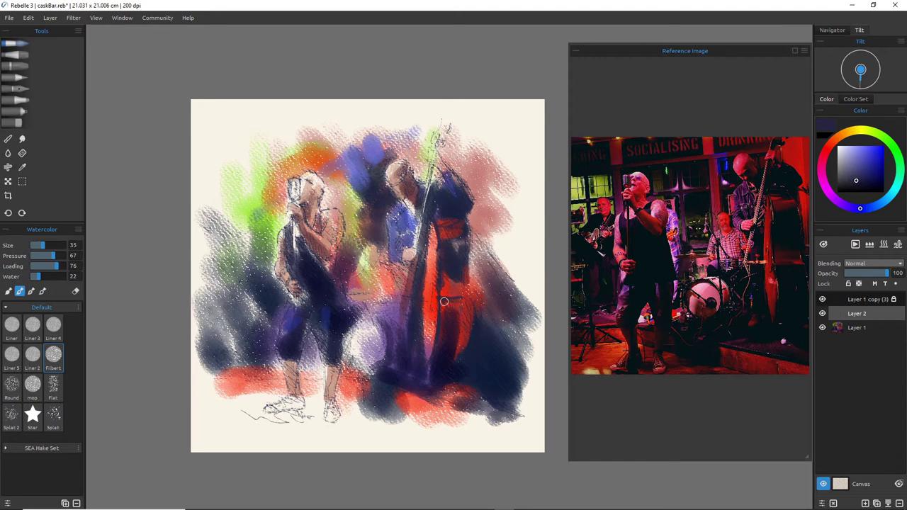
pyautogui.moveTo(460, 311); pyautogui.dragTo(457, 343)
pyautogui.moveTo(471, 234); pyautogui.dragTo(469, 294)
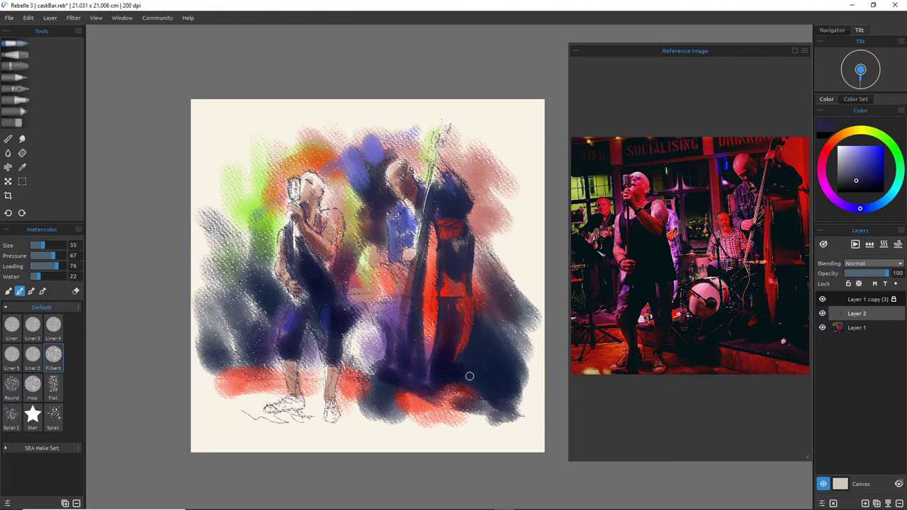
# Choose a burnt orange and brush it along the double bass's front edge and the middle of its body
pyautogui.click(825, 152)
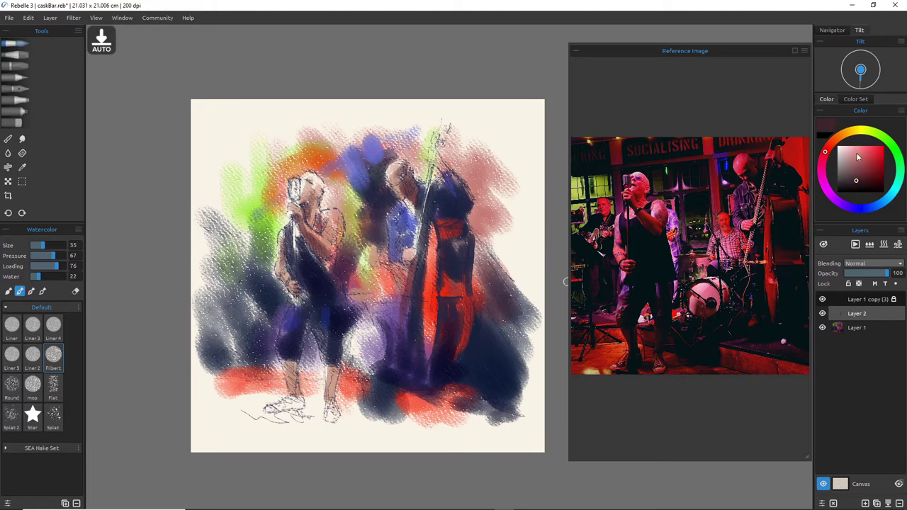
pyautogui.moveTo(858, 157); pyautogui.dragTo(875, 161)
pyautogui.click(834, 141)
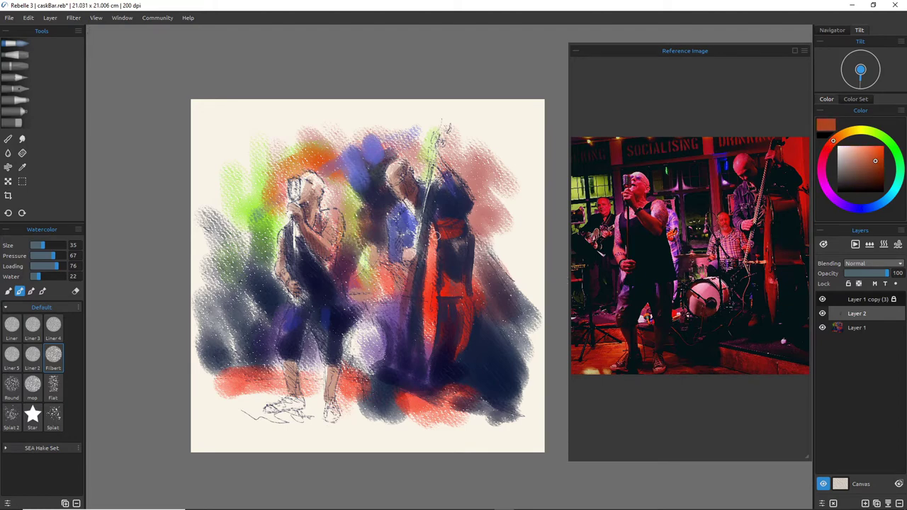
pyautogui.moveTo(435, 231); pyautogui.dragTo(428, 323)
pyautogui.moveTo(430, 228); pyautogui.dragTo(440, 326)
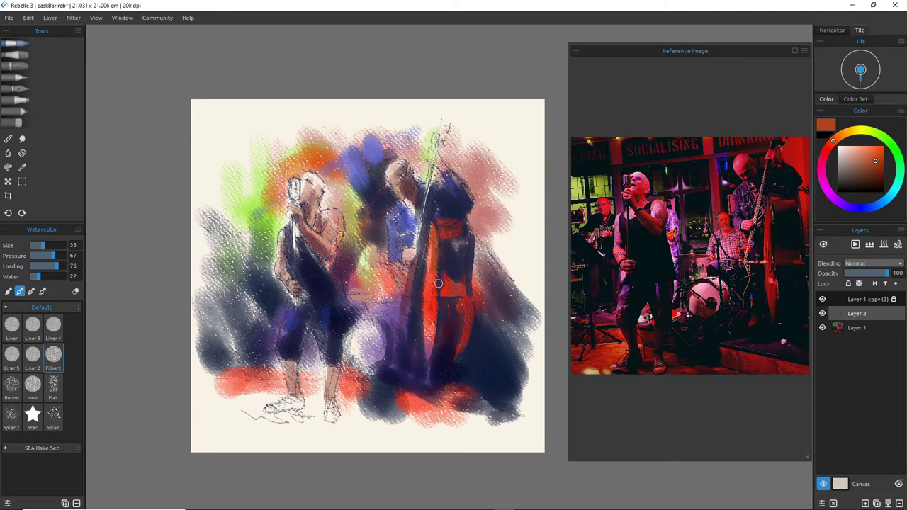
pyautogui.moveTo(438, 284)
pyautogui.mouseDown()
pyautogui.moveTo(461, 291)
pyautogui.moveTo(442, 283)
pyautogui.mouseUp()
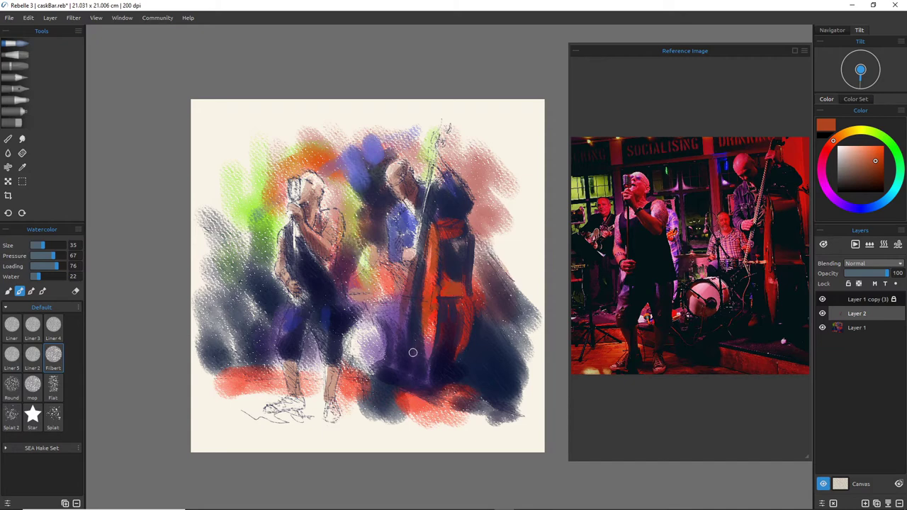
# Sample the dark blue beside the double bass, paint over its lower side, and outline the back of the singer's head and shoulder
pyautogui.keyDown('alt'); pyautogui.click(472, 338); pyautogui.keyUp('alt')
pyautogui.moveTo(470, 332)
pyautogui.mouseDown()
pyautogui.moveTo(470, 306)
pyautogui.moveTo(477, 343)
pyautogui.moveTo(456, 347)
pyautogui.moveTo(453, 362)
pyautogui.moveTo(467, 387)
pyautogui.mouseUp()
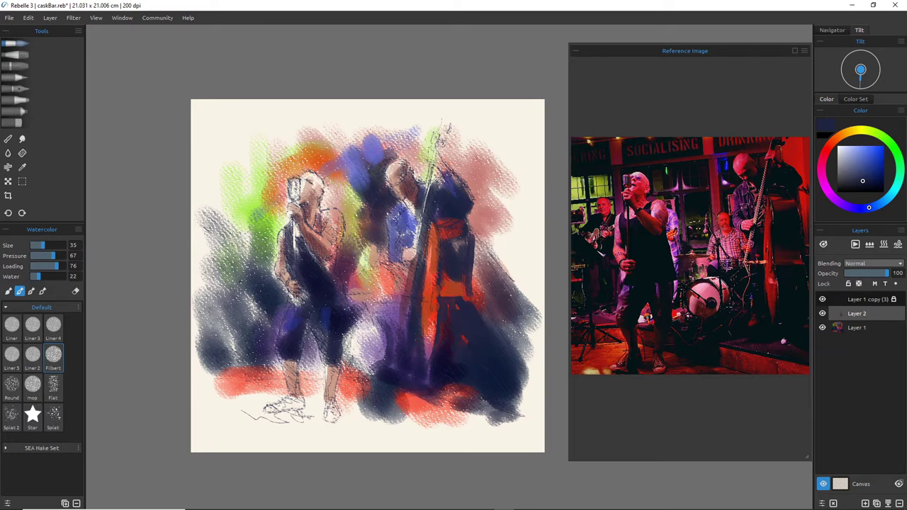
pyautogui.moveTo(316, 167)
pyautogui.mouseDown()
pyautogui.moveTo(333, 183)
pyautogui.moveTo(316, 168)
pyautogui.moveTo(324, 204)
pyautogui.moveTo(345, 212)
pyautogui.moveTo(345, 250)
pyautogui.mouseUp()
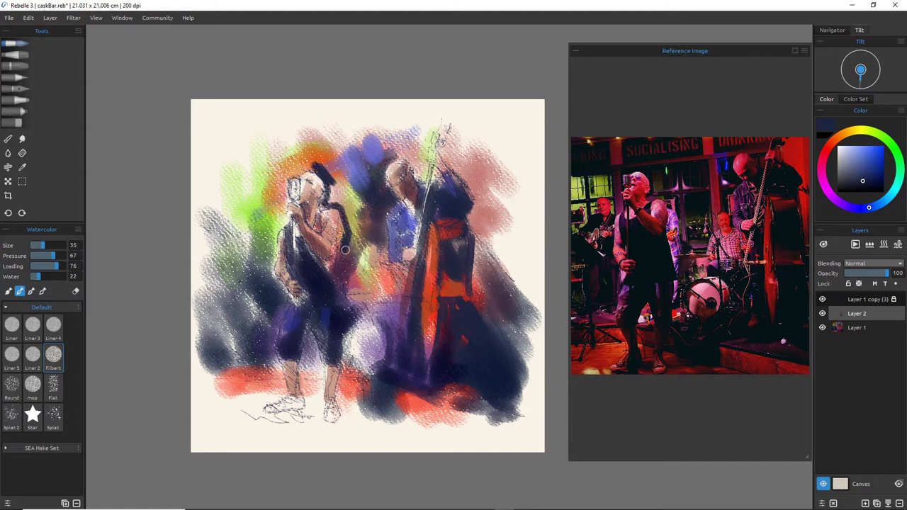
pyautogui.moveTo(331, 183); pyautogui.dragTo(332, 196)
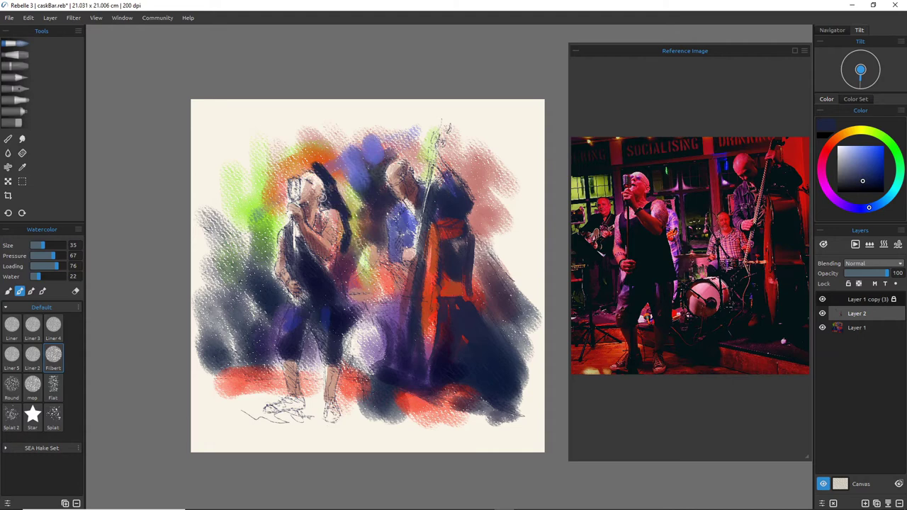
# Fill the background between the singer and the bass player with dark blue using the mop brush at size 60
pyautogui.click(33, 384)
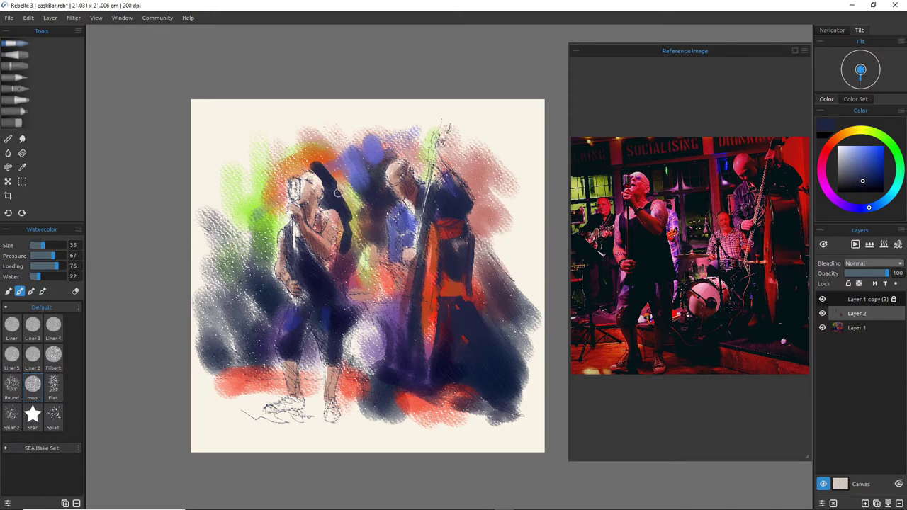
pyautogui.press(']')
pyautogui.press(']')
pyautogui.press(']')
pyautogui.press(']')
pyautogui.press(']')
pyautogui.moveTo(335, 168)
pyautogui.mouseDown()
pyautogui.moveTo(351, 214)
pyautogui.moveTo(347, 262)
pyautogui.moveTo(362, 249)
pyautogui.moveTo(353, 196)
pyautogui.moveTo(329, 158)
pyautogui.moveTo(336, 167)
pyautogui.moveTo(323, 165)
pyautogui.moveTo(329, 154)
pyautogui.moveTo(356, 160)
pyautogui.moveTo(373, 146)
pyautogui.moveTo(349, 171)
pyautogui.moveTo(345, 203)
pyautogui.moveTo(353, 184)
pyautogui.moveTo(369, 179)
pyautogui.moveTo(347, 193)
pyautogui.moveTo(357, 213)
pyautogui.mouseUp()
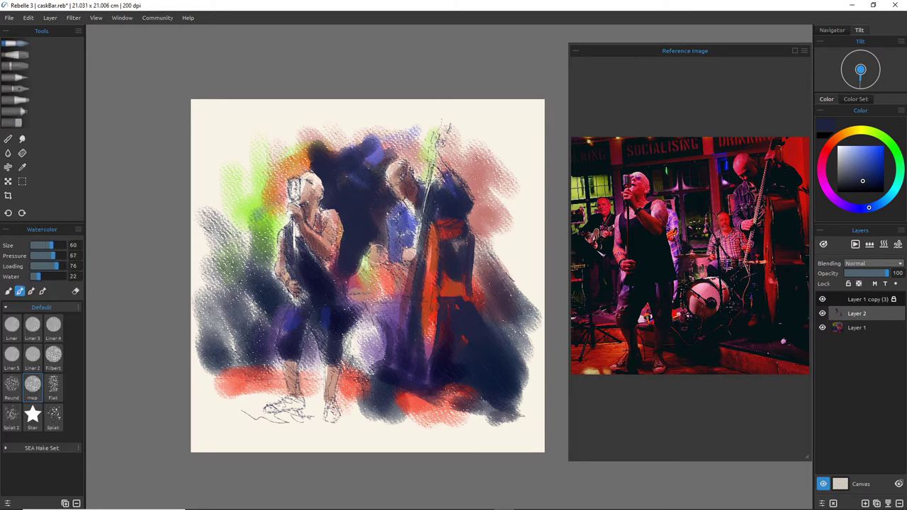
pyautogui.press('e')
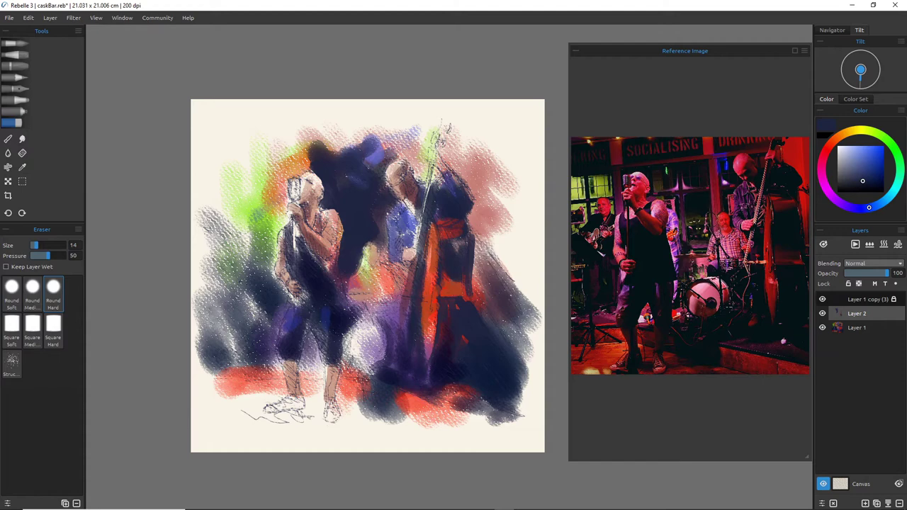
pyautogui.press('b')
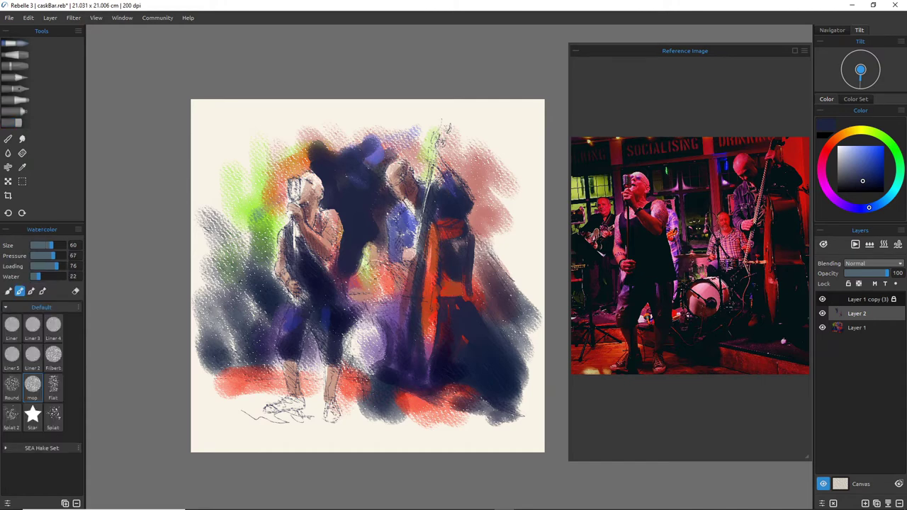
pyautogui.rightClick(332, 231)
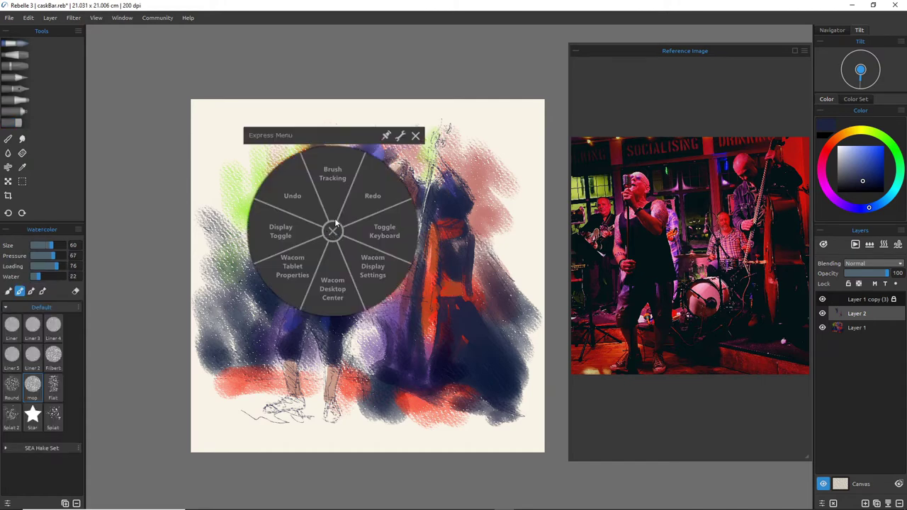
pyautogui.click(416, 137)
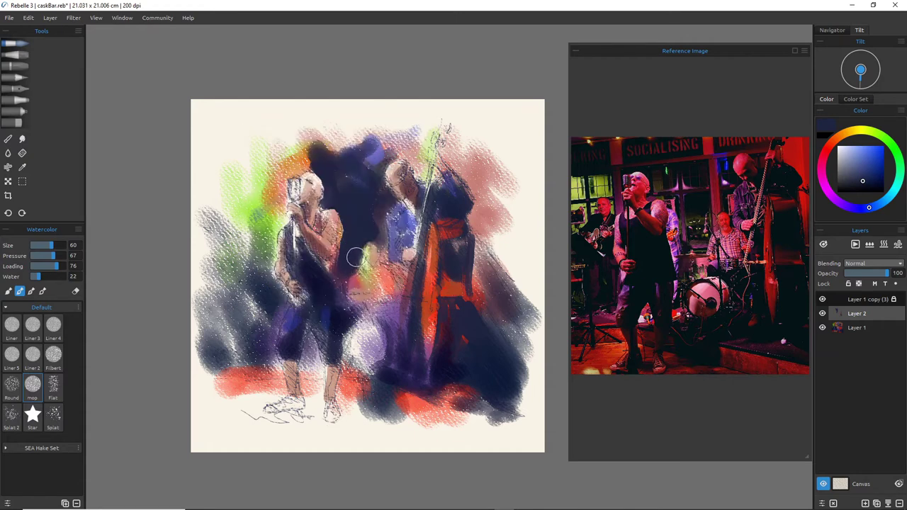
# Extend the dark blue behind the singer's waist and darken his top with the brush size reduced to 25
pyautogui.moveTo(355, 258)
pyautogui.mouseDown()
pyautogui.moveTo(343, 278)
pyautogui.moveTo(347, 301)
pyautogui.moveTo(338, 276)
pyautogui.mouseUp()
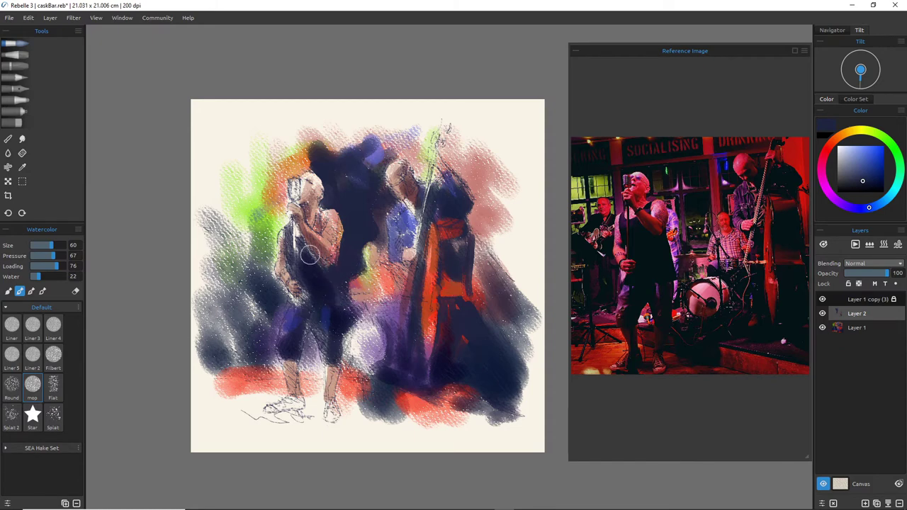
pyautogui.press('[')
pyautogui.press('[')
pyautogui.press('[')
pyautogui.press('[')
pyautogui.press('[')
pyautogui.press('[')
pyautogui.press('[')
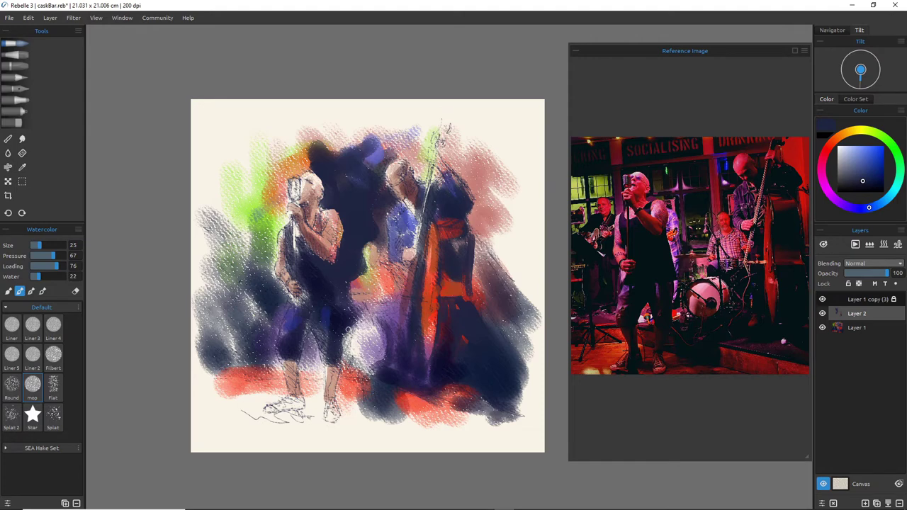
# Set the brush size to 30 and brush dark blue along the singer's shorts and the floor beside the bass drum
pyautogui.press(']')
pyautogui.press(']')
pyautogui.press(']')
pyautogui.press(']')
pyautogui.press(']')
pyautogui.press(']')
pyautogui.press(']')
pyautogui.press(']')
pyautogui.press(']')
pyautogui.press(']')
pyautogui.press(']')
pyautogui.press(']')
pyautogui.press(']')
pyautogui.press(']')
pyautogui.press(']')
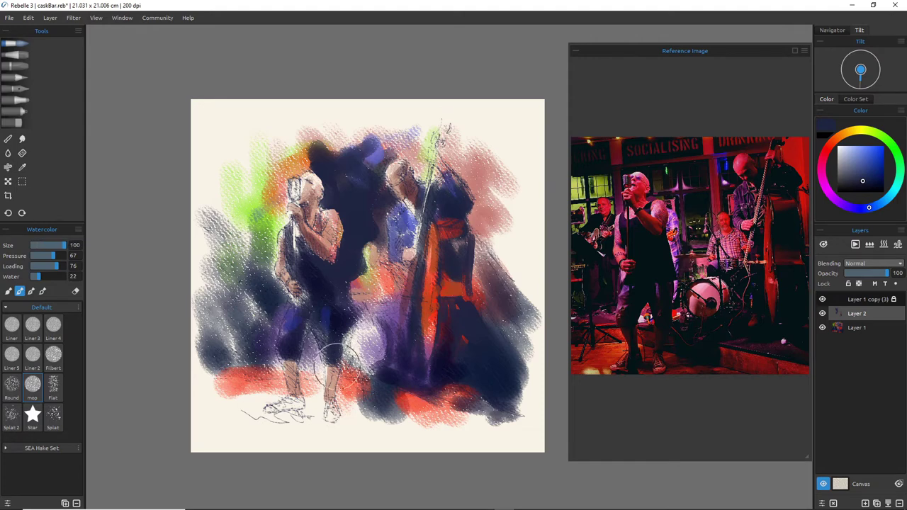
pyautogui.press('[')
pyautogui.press('[')
pyautogui.press('[')
pyautogui.press('[')
pyautogui.press('[')
pyautogui.press('[')
pyautogui.press('[')
pyautogui.press('[')
pyautogui.press('[')
pyautogui.press('[')
pyautogui.press('[')
pyautogui.press('[')
pyautogui.press('[')
pyautogui.press('[')
pyautogui.moveTo(338, 351)
pyautogui.mouseDown()
pyautogui.moveTo(344, 368)
pyautogui.moveTo(340, 347)
pyautogui.moveTo(364, 377)
pyautogui.mouseUp()
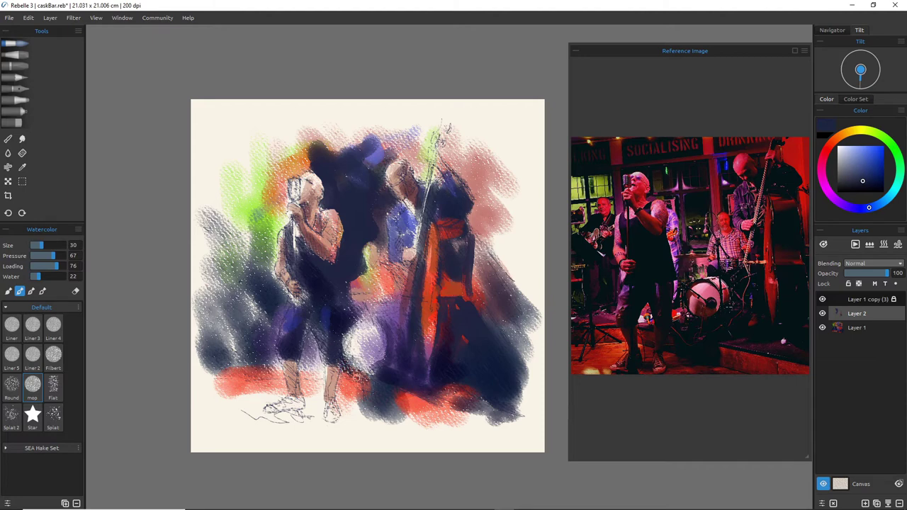
# Sample the singer's skin tone, darken it to a deep brown, and paint his legs and the double bass's headstock and neck
pyautogui.keyDown('alt'); pyautogui.click(322, 248); pyautogui.keyUp('alt')
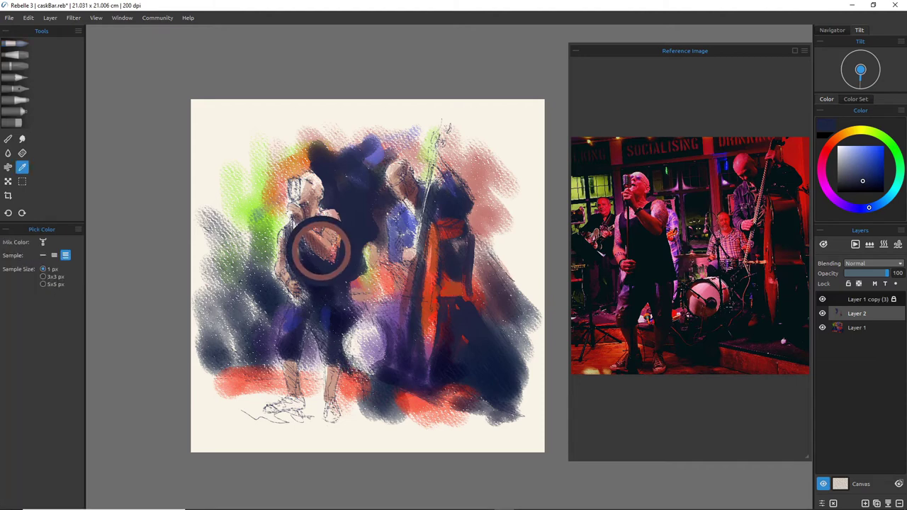
pyautogui.click(857, 181)
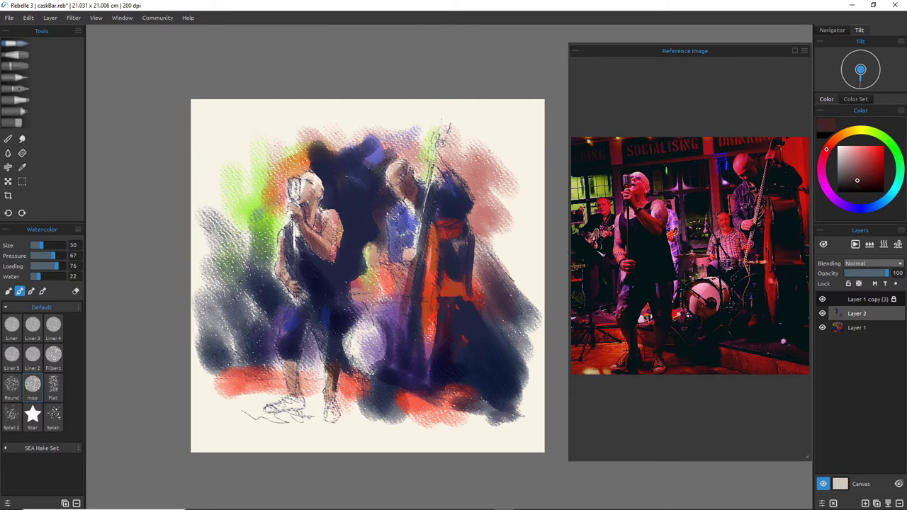
pyautogui.moveTo(333, 372); pyautogui.dragTo(331, 401)
pyautogui.moveTo(295, 357)
pyautogui.mouseDown()
pyautogui.moveTo(296, 382)
pyautogui.moveTo(282, 359)
pyautogui.moveTo(294, 382)
pyautogui.moveTo(281, 359)
pyautogui.moveTo(293, 391)
pyautogui.moveTo(296, 359)
pyautogui.moveTo(297, 402)
pyautogui.moveTo(287, 415)
pyautogui.mouseUp()
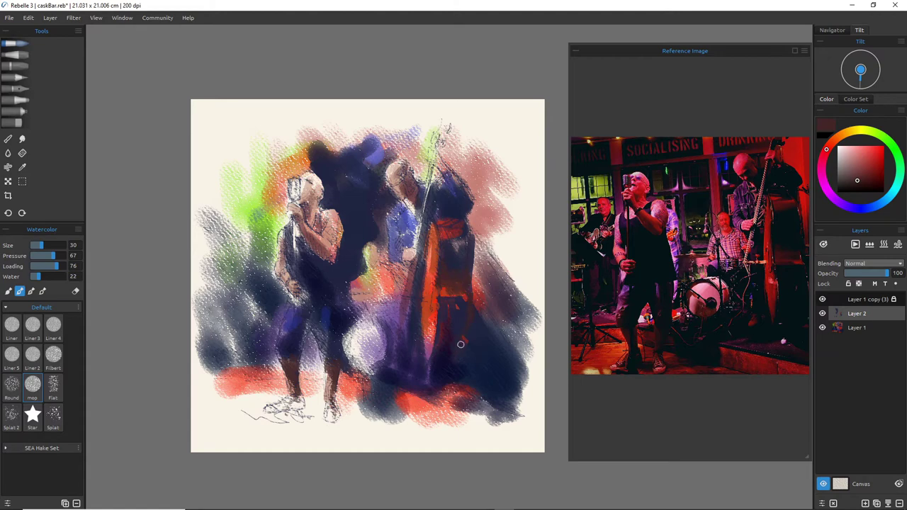
pyautogui.moveTo(443, 122)
pyautogui.mouseDown()
pyautogui.moveTo(438, 150)
pyautogui.moveTo(443, 129)
pyautogui.mouseUp()
pyautogui.moveTo(440, 173)
pyautogui.mouseDown()
pyautogui.moveTo(435, 162)
pyautogui.moveTo(445, 178)
pyautogui.moveTo(434, 160)
pyautogui.moveTo(418, 267)
pyautogui.mouseUp()
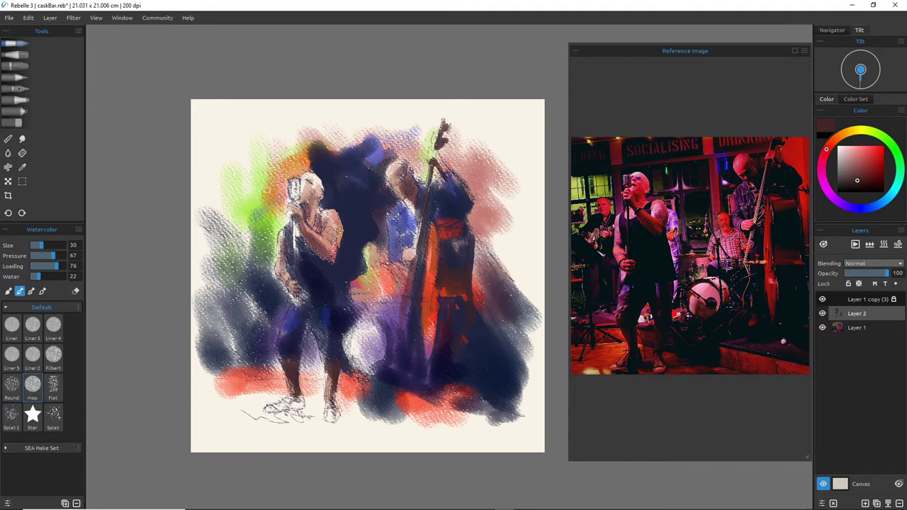
# Try brushing a sampled light orange over the dark background above the singer with the brush size raised to 90
pyautogui.keyDown('alt'); pyautogui.moveTo(271, 179); pyautogui.dragTo(280, 174); pyautogui.keyUp('alt')
pyautogui.press(']')
pyautogui.press(']')
pyautogui.press(']')
pyautogui.press(']')
pyautogui.press(']')
pyautogui.press(']')
pyautogui.press(']')
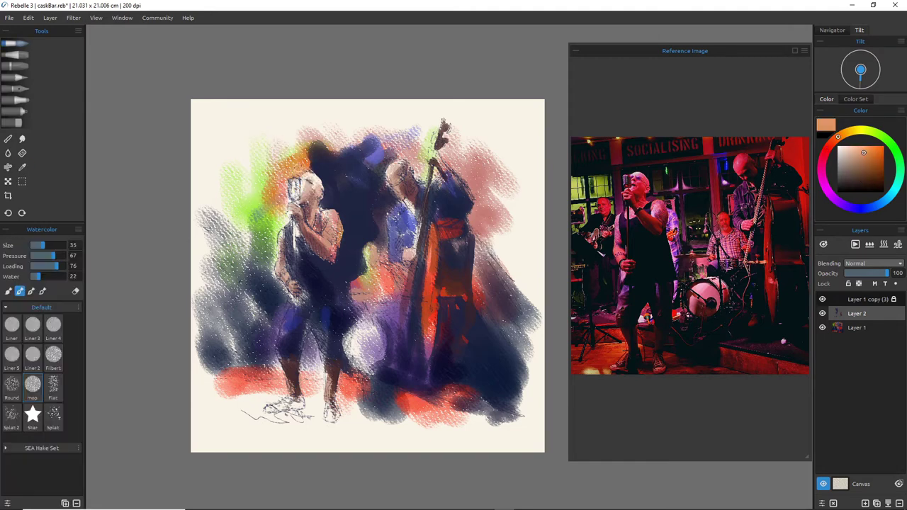
pyautogui.press('[')
pyautogui.moveTo(350, 147)
pyautogui.mouseDown()
pyautogui.moveTo(376, 150)
pyautogui.moveTo(368, 139)
pyautogui.moveTo(338, 186)
pyautogui.moveTo(363, 203)
pyautogui.moveTo(370, 223)
pyautogui.moveTo(348, 174)
pyautogui.moveTo(329, 158)
pyautogui.moveTo(358, 198)
pyautogui.moveTo(321, 138)
pyautogui.mouseUp()
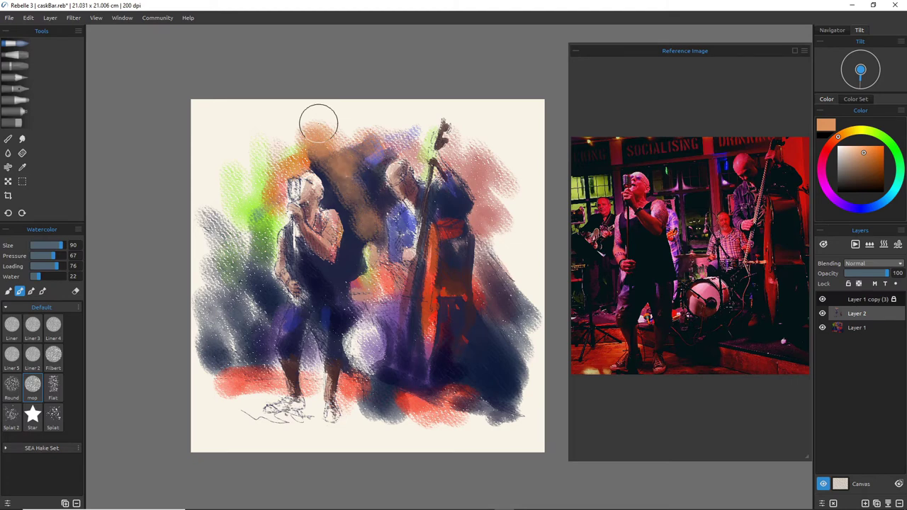
pyautogui.hotkey('ctrl', 'z')
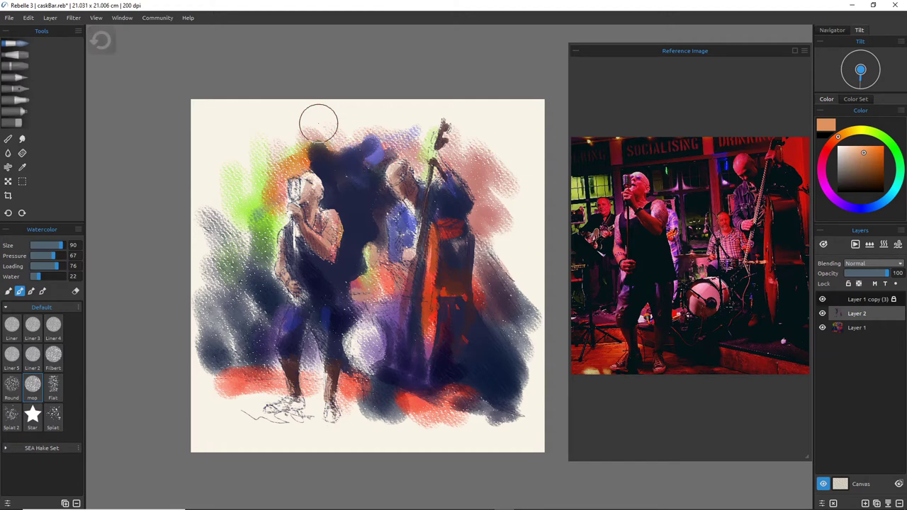
# Choose a saturated red and brush it into the background above the figures, beside the singer's lower hand, and behind the double bass
pyautogui.click(826, 150)
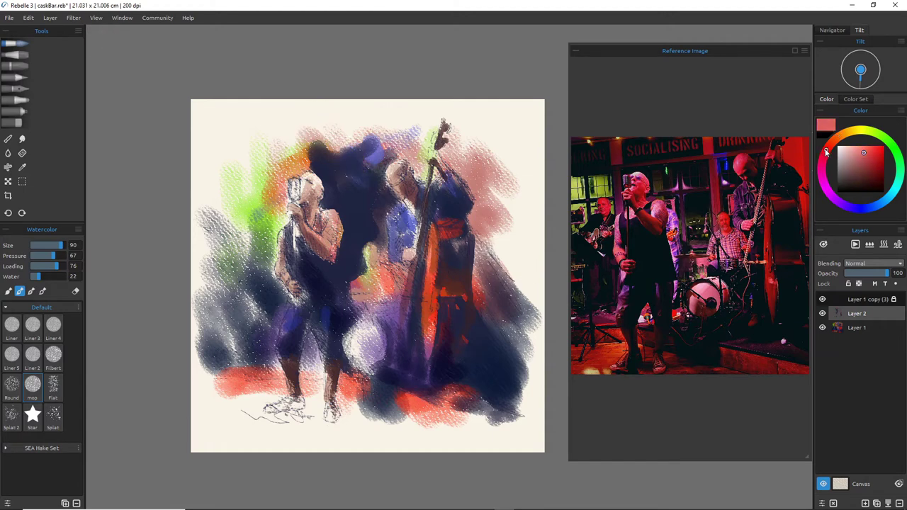
pyautogui.click(880, 152)
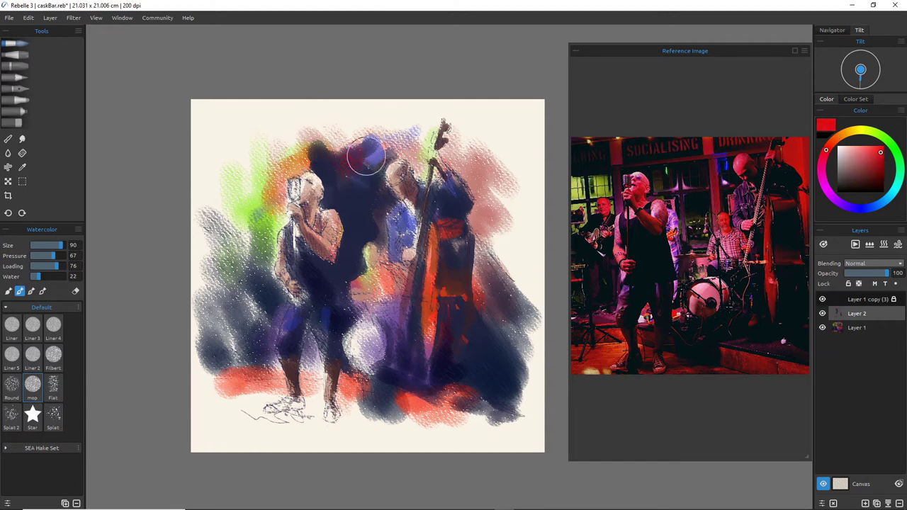
pyautogui.moveTo(367, 158)
pyautogui.mouseDown()
pyautogui.moveTo(400, 137)
pyautogui.moveTo(361, 166)
pyautogui.mouseUp()
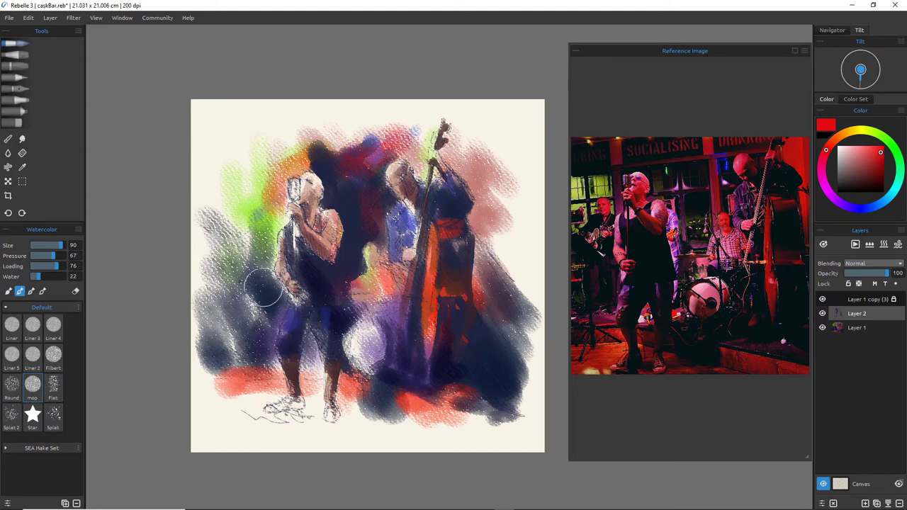
pyautogui.moveTo(264, 288)
pyautogui.mouseDown()
pyautogui.moveTo(269, 298)
pyautogui.moveTo(263, 266)
pyautogui.moveTo(275, 296)
pyautogui.moveTo(262, 276)
pyautogui.moveTo(264, 234)
pyautogui.moveTo(253, 213)
pyautogui.moveTo(240, 215)
pyautogui.mouseUp()
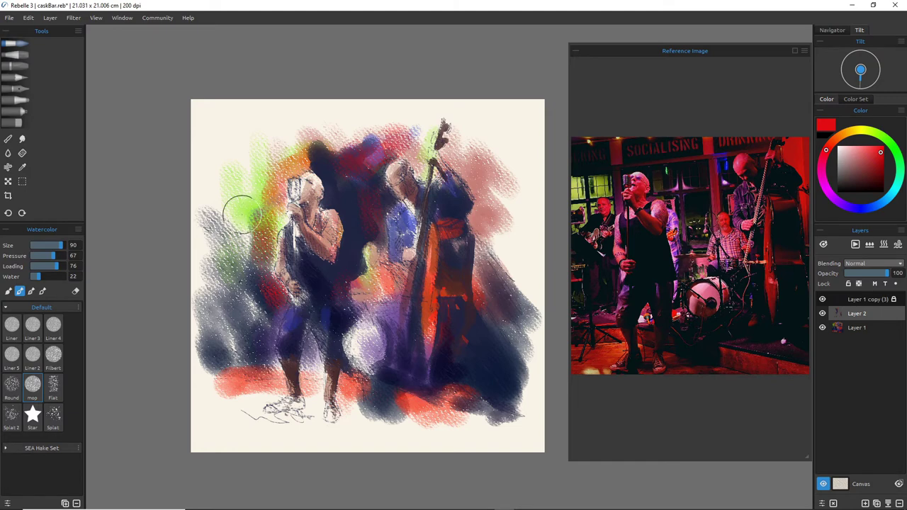
pyautogui.moveTo(300, 126)
pyautogui.mouseDown()
pyautogui.moveTo(326, 149)
pyautogui.moveTo(327, 127)
pyautogui.moveTo(372, 135)
pyautogui.moveTo(421, 122)
pyautogui.mouseUp()
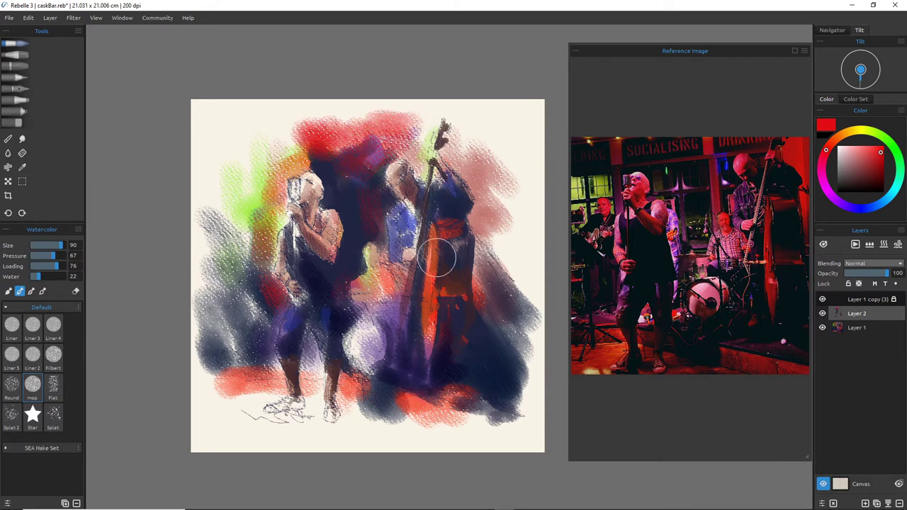
pyautogui.moveTo(459, 152)
pyautogui.mouseDown()
pyautogui.moveTo(478, 190)
pyautogui.moveTo(464, 169)
pyautogui.moveTo(469, 191)
pyautogui.moveTo(503, 125)
pyautogui.moveTo(508, 147)
pyautogui.moveTo(482, 173)
pyautogui.moveTo(499, 218)
pyautogui.moveTo(476, 220)
pyautogui.moveTo(488, 245)
pyautogui.moveTo(473, 254)
pyautogui.moveTo(479, 227)
pyautogui.moveTo(486, 306)
pyautogui.moveTo(501, 226)
pyautogui.moveTo(512, 267)
pyautogui.moveTo(497, 294)
pyautogui.mouseUp()
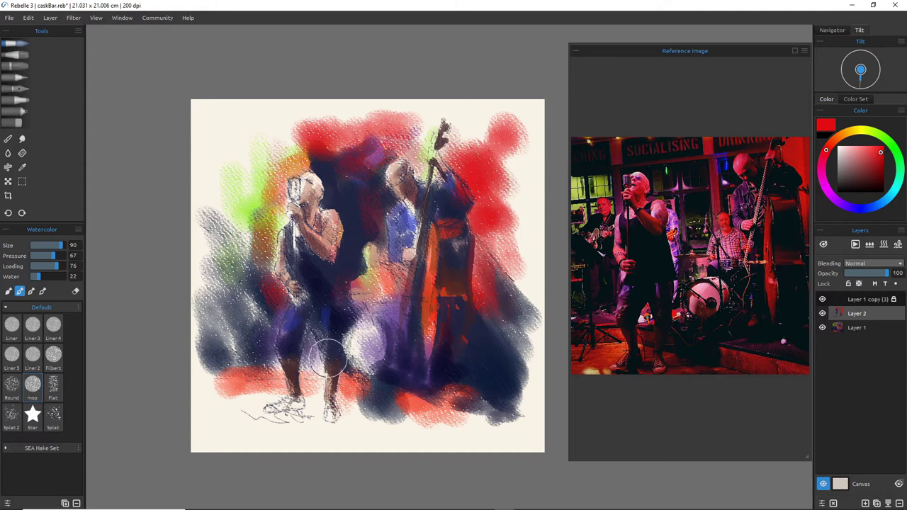
# Brush over the floor below the bass drum, and sample dark navy from beside the double bass to deepen that area
pyautogui.moveTo(327, 358)
pyautogui.mouseDown()
pyautogui.moveTo(332, 328)
pyautogui.moveTo(345, 321)
pyautogui.moveTo(342, 287)
pyautogui.moveTo(335, 302)
pyautogui.moveTo(383, 384)
pyautogui.moveTo(482, 362)
pyautogui.moveTo(355, 390)
pyautogui.moveTo(370, 389)
pyautogui.moveTo(394, 410)
pyautogui.mouseUp()
pyautogui.keyDown('alt'); pyautogui.click(486, 365); pyautogui.keyUp('alt')
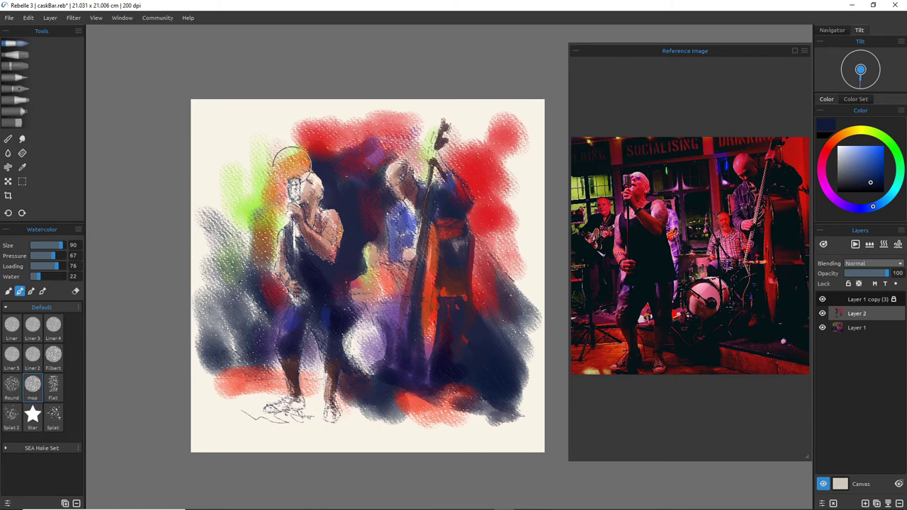
# Sample the light orange above the singer's head and paint a thin edge down his side and leg at brush size 16
pyautogui.keyDown('alt'); pyautogui.click(290, 170); pyautogui.keyUp('alt')
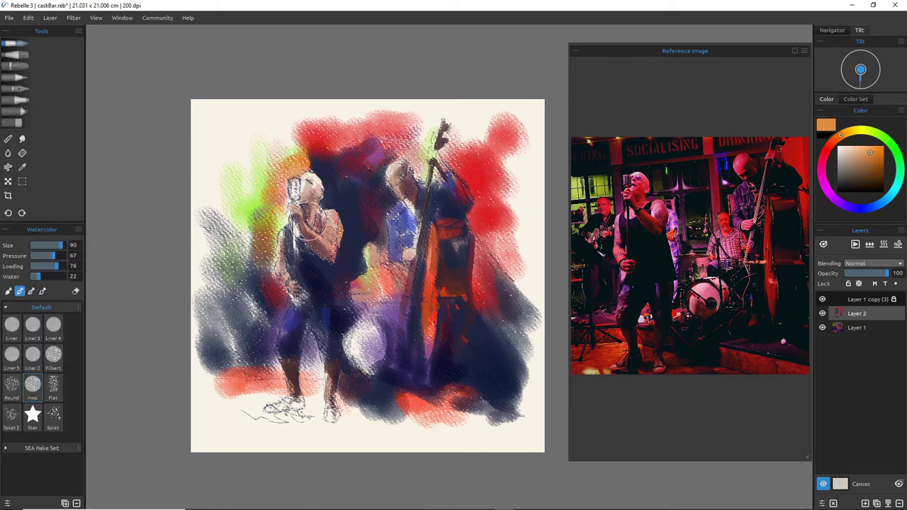
pyautogui.press('[')
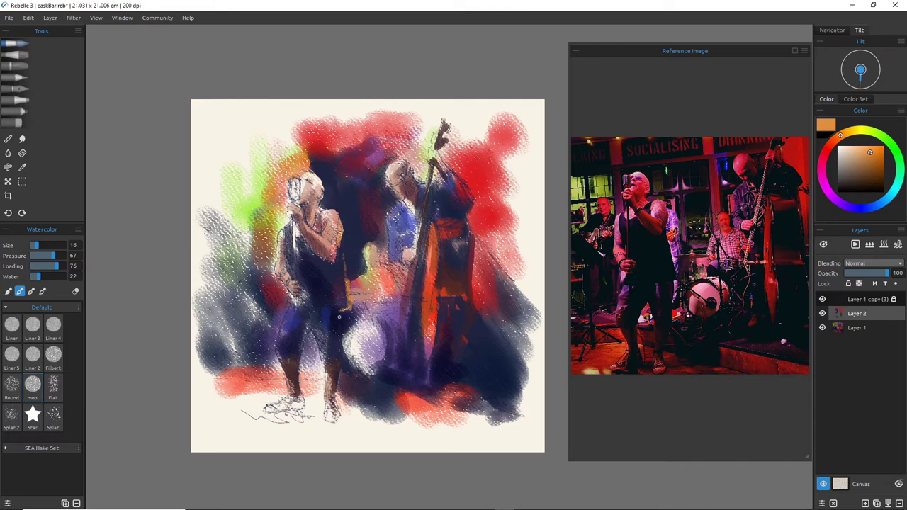
pyautogui.moveTo(342, 309); pyautogui.dragTo(340, 349)
# Set the brush size to 60 and brush light orange from the dark background beside the singer down over the bass drum
pyautogui.press(']')
pyautogui.press(']')
pyautogui.press(']')
pyautogui.press(']')
pyautogui.press('[')
pyautogui.press('[')
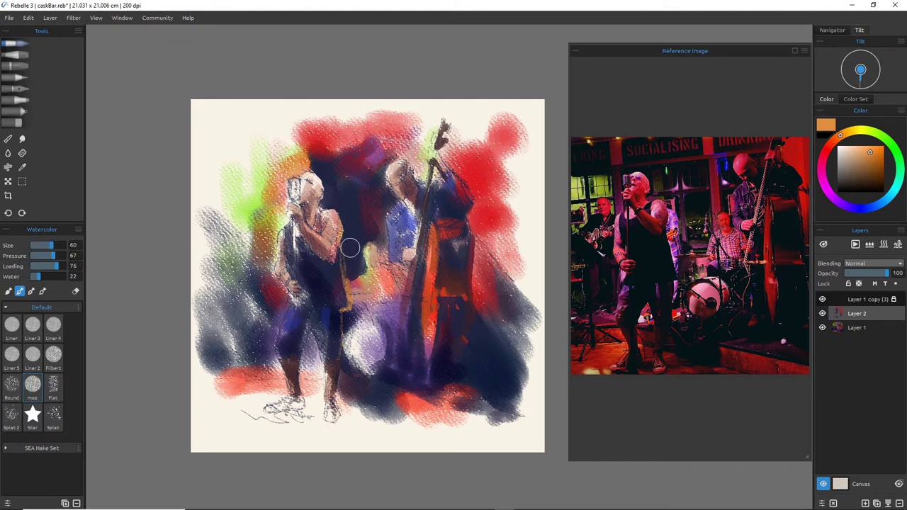
pyautogui.moveTo(349, 248)
pyautogui.mouseDown()
pyautogui.moveTo(345, 261)
pyautogui.moveTo(362, 290)
pyautogui.moveTo(349, 317)
pyautogui.moveTo(353, 348)
pyautogui.mouseUp()
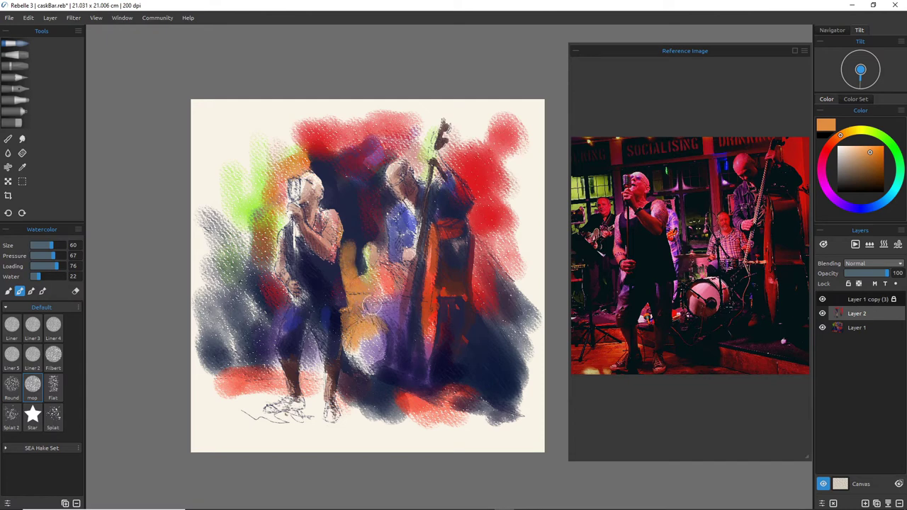
# Sample the background's dark navy and brush it over the upper orange patch beside the singer and along the double bass's edge
pyautogui.press('i')
pyautogui.click(352, 218)
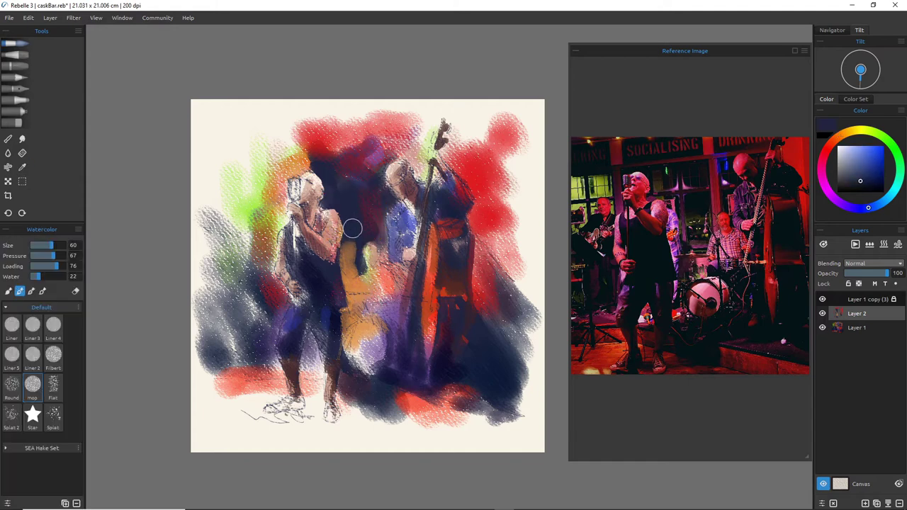
pyautogui.moveTo(345, 253); pyautogui.dragTo(361, 287)
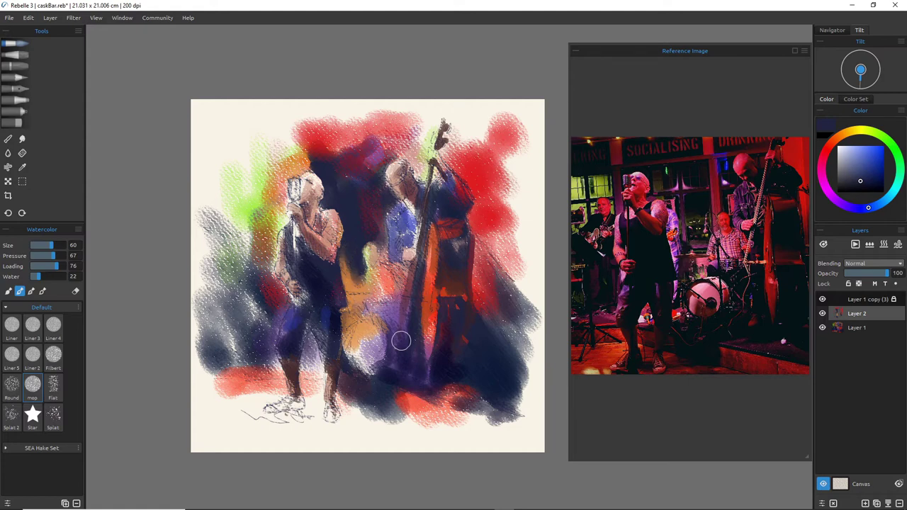
pyautogui.moveTo(397, 308); pyautogui.dragTo(365, 308)
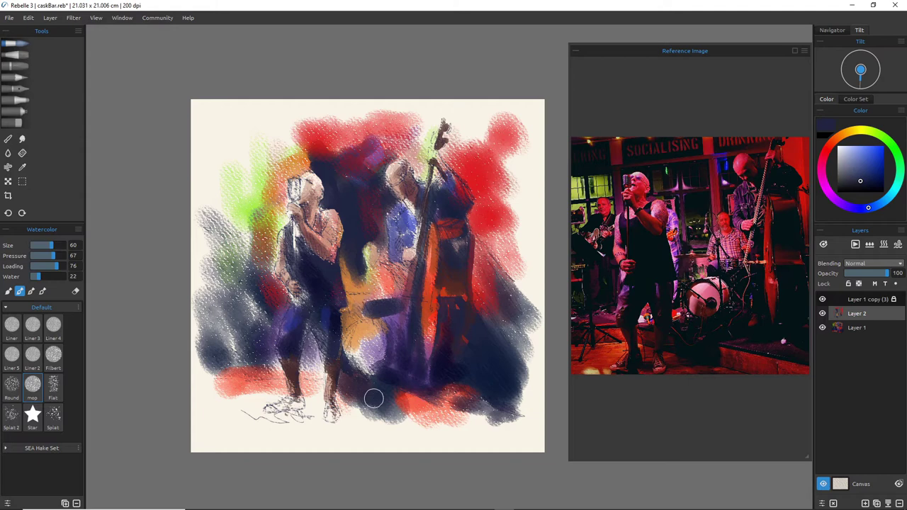
pyautogui.hotkey('ctrl', 'z')
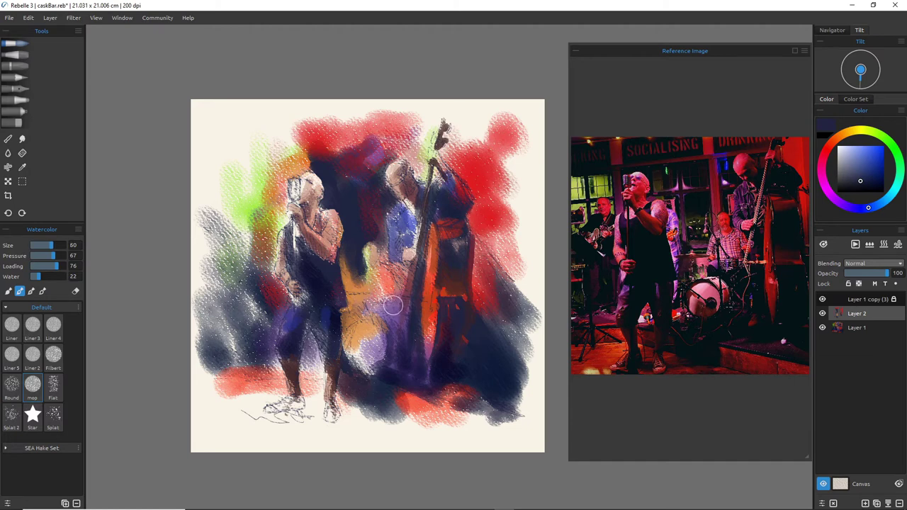
pyautogui.moveTo(400, 296); pyautogui.dragTo(398, 367)
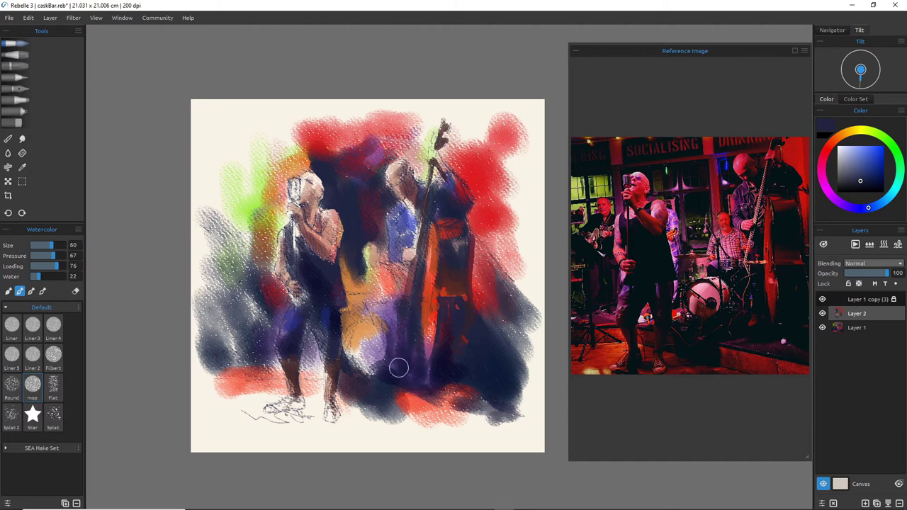
# Reduce the brush size to 30, dab dark navy marks above the bass drum, and shade the drum with a sampled light purple
pyautogui.press('[')
pyautogui.press('[')
pyautogui.press('[')
pyautogui.press('[')
pyautogui.press('[')
pyautogui.press('[')
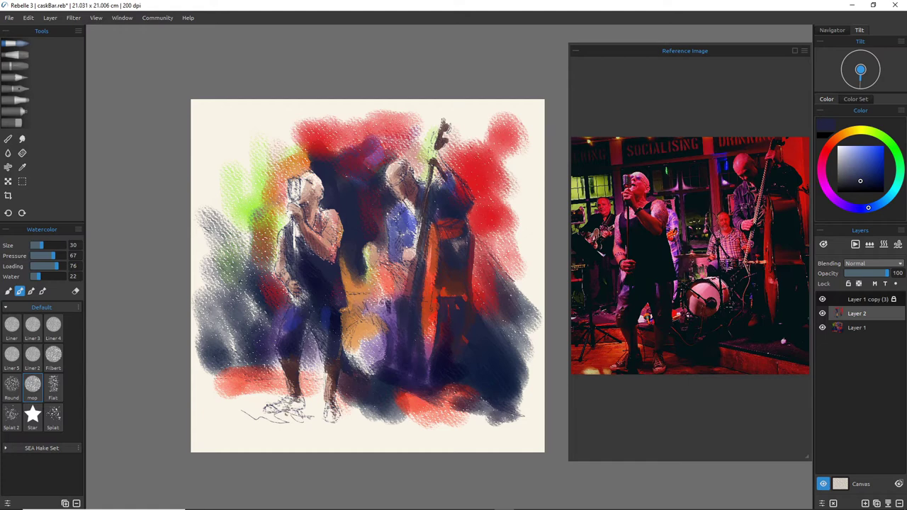
pyautogui.press('i')
pyautogui.click(379, 342)
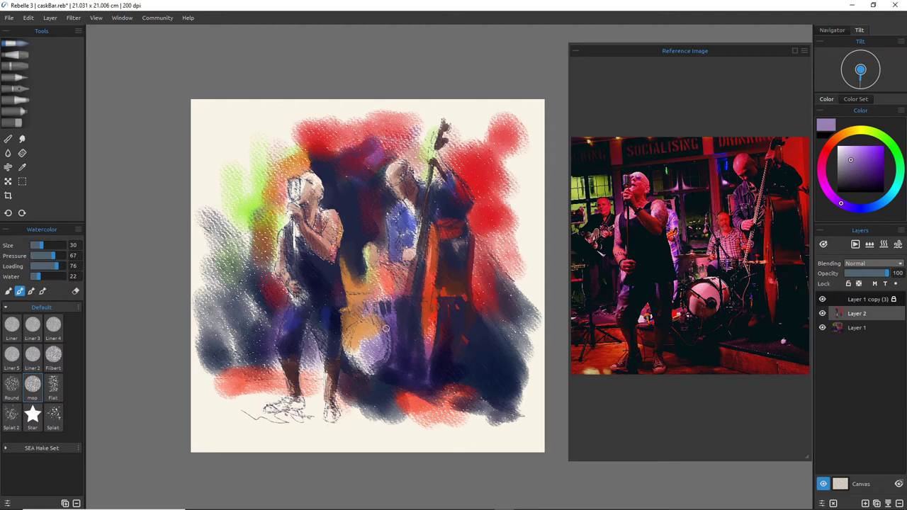
# Sample an off-white from the bass drum and brush a curved highlight along its rim
pyautogui.press('i')
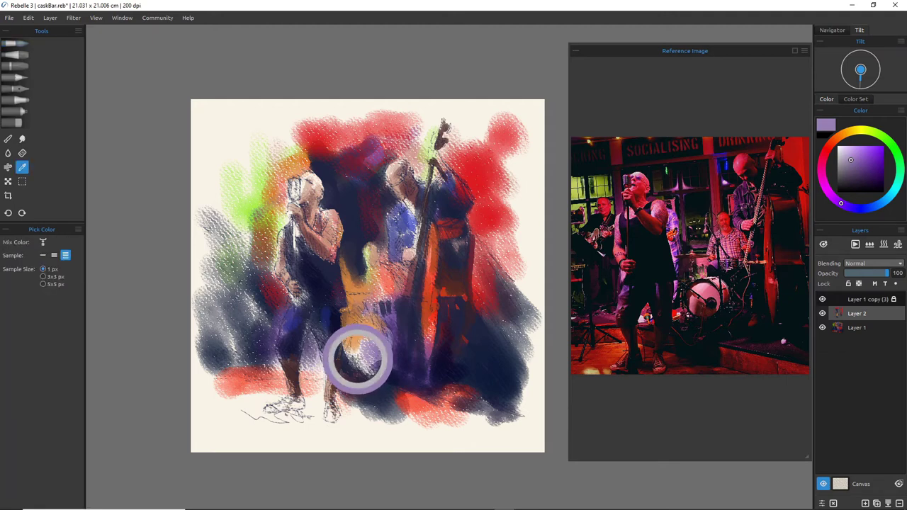
pyautogui.click(384, 346)
pyautogui.moveTo(386, 333)
pyautogui.mouseDown()
pyautogui.moveTo(388, 362)
pyautogui.moveTo(370, 369)
pyautogui.moveTo(388, 352)
pyautogui.mouseUp()
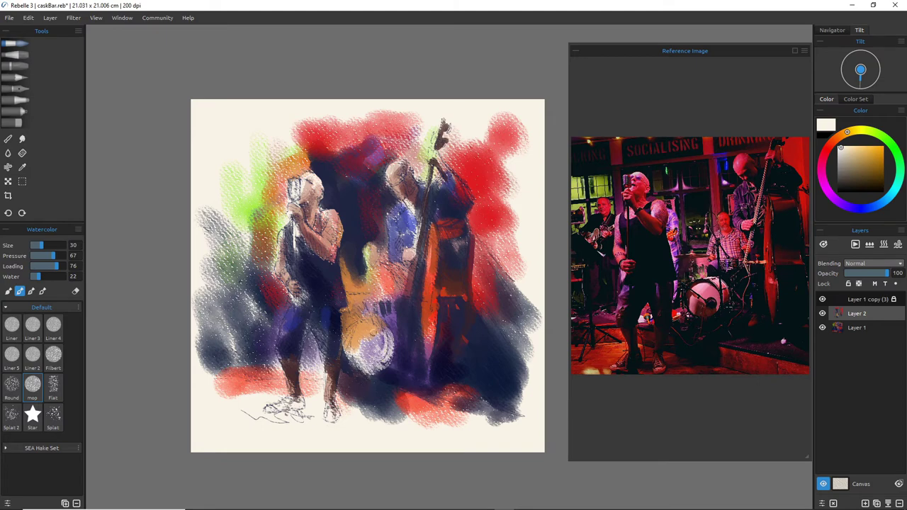
# Sample burnt orange from the double bass and brush it at size 70 over the lower drum and the floor around the singer's feet
pyautogui.press('i')
pyautogui.click(428, 315)
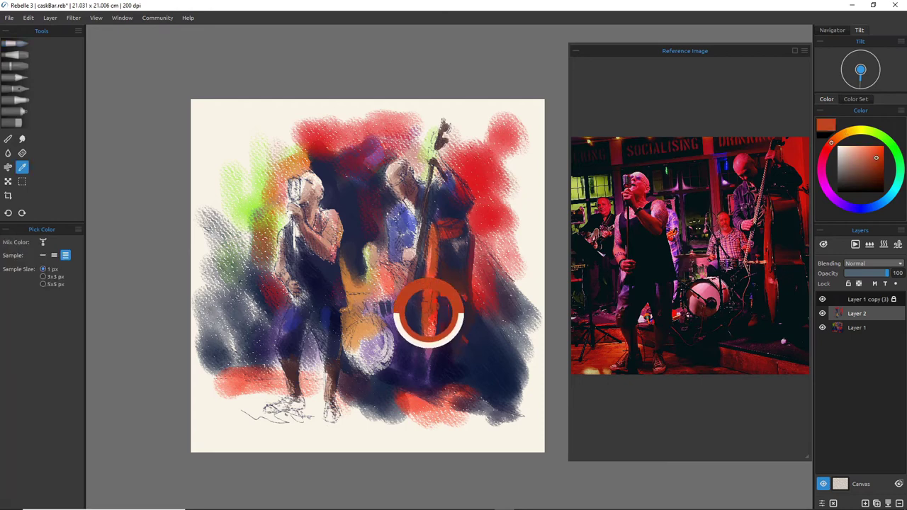
pyautogui.press(']')
pyautogui.press(']')
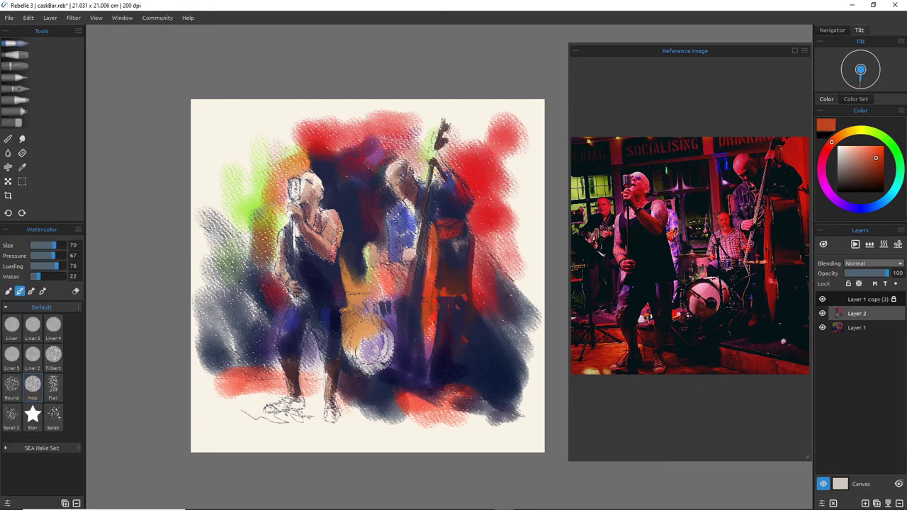
pyautogui.moveTo(369, 352); pyautogui.dragTo(377, 374)
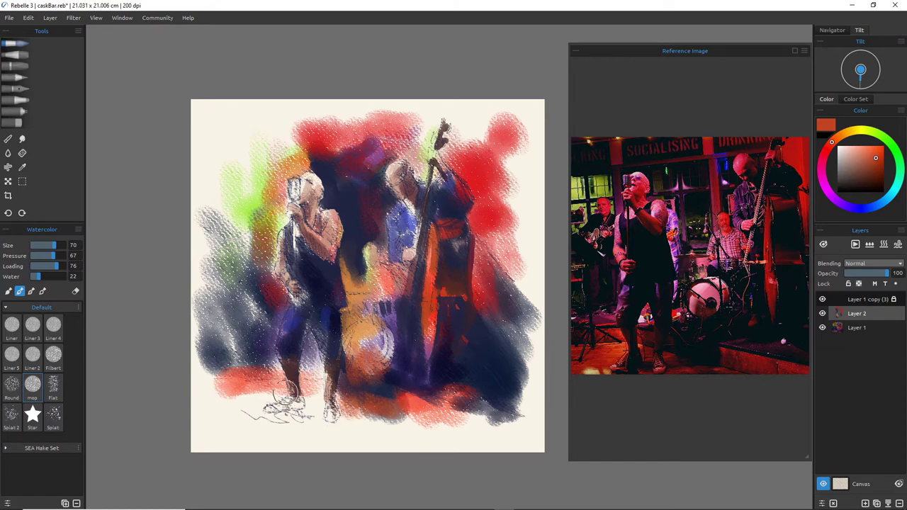
pyautogui.moveTo(290, 391)
pyautogui.mouseDown()
pyautogui.moveTo(237, 397)
pyautogui.moveTo(258, 410)
pyautogui.moveTo(226, 413)
pyautogui.moveTo(311, 403)
pyautogui.moveTo(289, 409)
pyautogui.mouseUp()
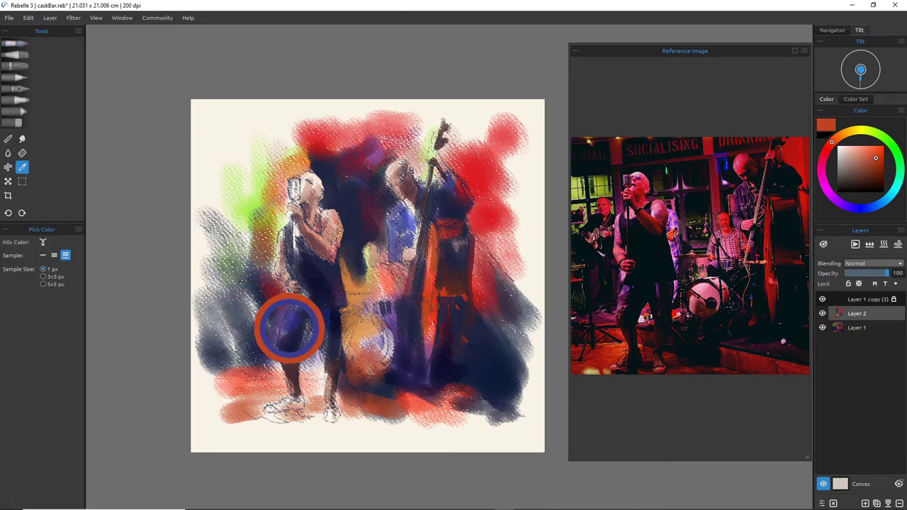
# Sample the blue-violet of the singer's shorts and brush it over the floor behind his leg and across his vest
pyautogui.keyDown('alt'); pyautogui.click(283, 323); pyautogui.keyUp('alt')
pyautogui.moveTo(240, 370)
pyautogui.mouseDown()
pyautogui.moveTo(266, 374)
pyautogui.moveTo(236, 375)
pyautogui.moveTo(224, 391)
pyautogui.moveTo(276, 392)
pyautogui.moveTo(262, 350)
pyautogui.moveTo(237, 354)
pyautogui.moveTo(259, 348)
pyautogui.moveTo(248, 344)
pyautogui.moveTo(283, 347)
pyautogui.moveTo(278, 358)
pyautogui.mouseUp()
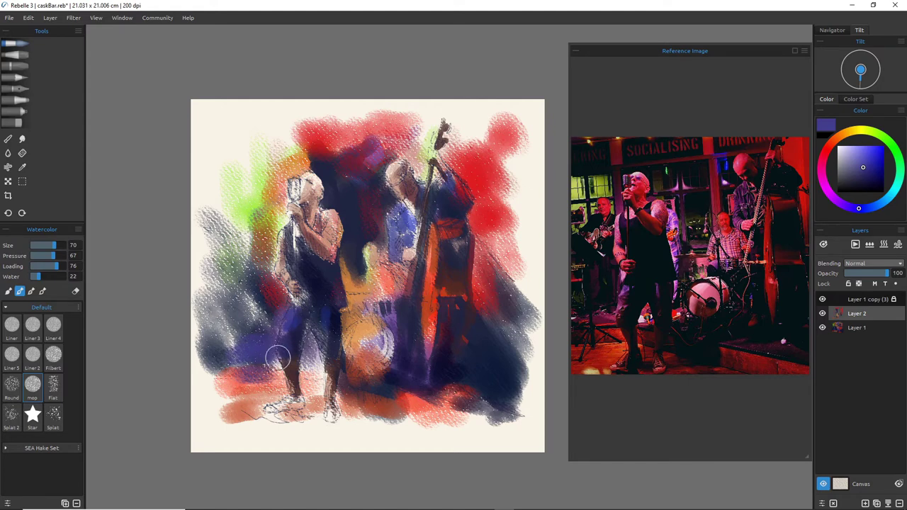
pyautogui.moveTo(304, 264)
pyautogui.mouseDown()
pyautogui.moveTo(303, 242)
pyautogui.moveTo(290, 232)
pyautogui.moveTo(298, 273)
pyautogui.moveTo(302, 259)
pyautogui.moveTo(326, 298)
pyautogui.mouseUp()
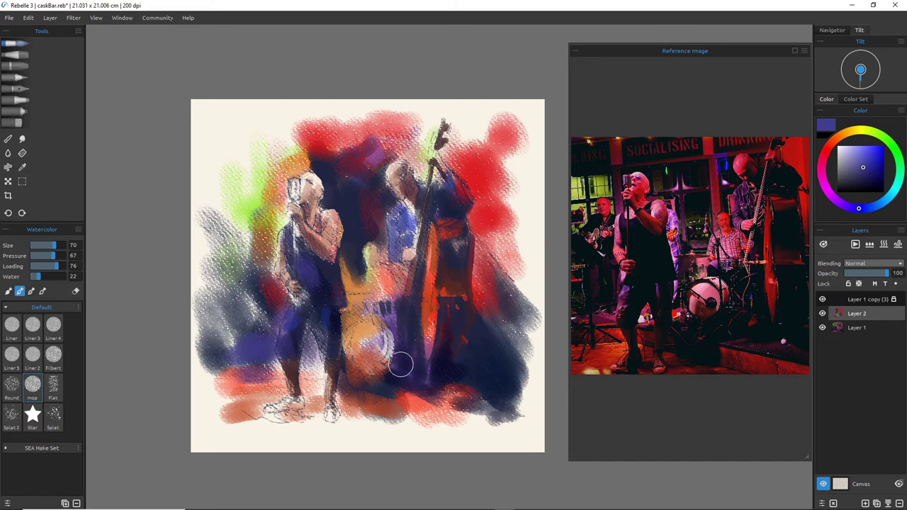
pyautogui.moveTo(314, 318); pyautogui.dragTo(318, 294)
# Sample dark navy from the singer's vest, darken his shorts, and shade the bassist's face with the brush size reduced to 40
pyautogui.keyDown('alt'); pyautogui.click(319, 287); pyautogui.keyUp('alt')
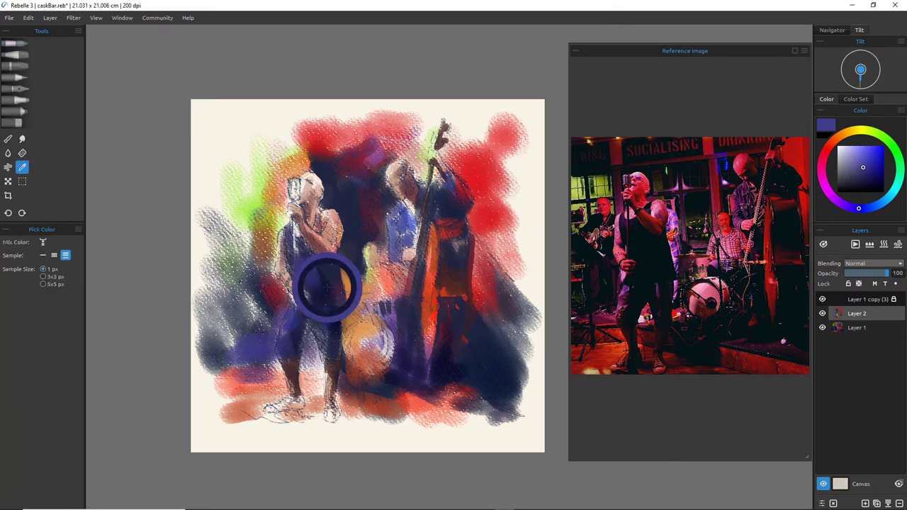
pyautogui.moveTo(304, 327)
pyautogui.mouseDown()
pyautogui.moveTo(317, 348)
pyautogui.moveTo(306, 351)
pyautogui.moveTo(303, 327)
pyautogui.moveTo(290, 347)
pyautogui.mouseUp()
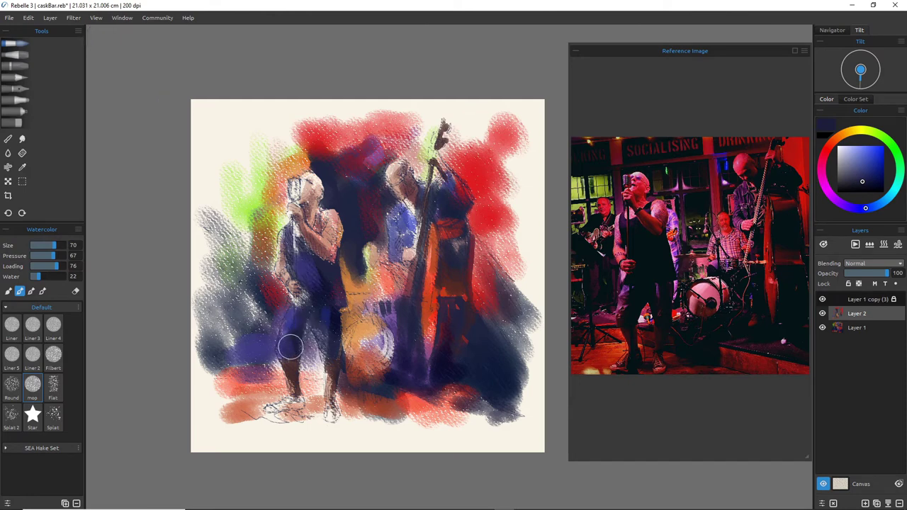
pyautogui.press(']')
pyautogui.press(']')
pyautogui.press('[')
pyautogui.press('[')
pyautogui.press('[')
pyautogui.press('[')
pyautogui.press('[')
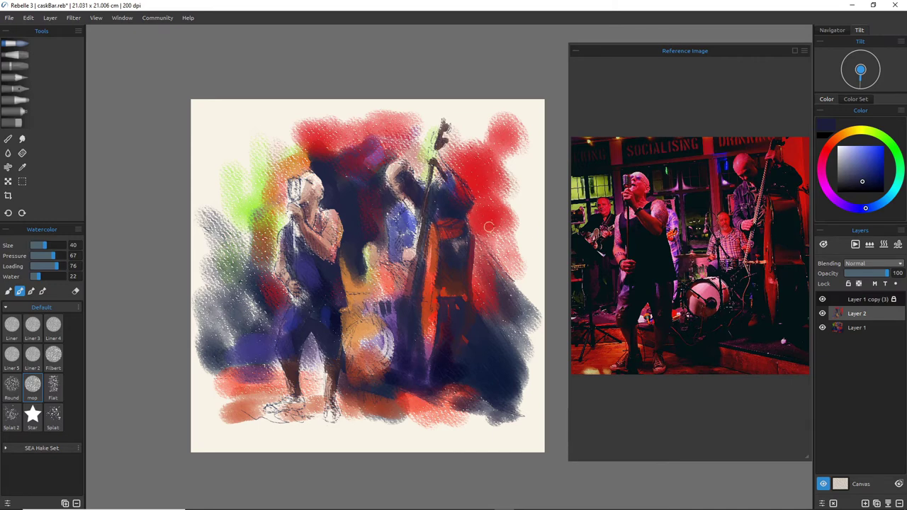
# Sample a light salmon from the double bass and touch up the bassist's face with the brush size reduced to 20
pyautogui.keyDown('alt'); pyautogui.click(430, 244); pyautogui.keyUp('alt')
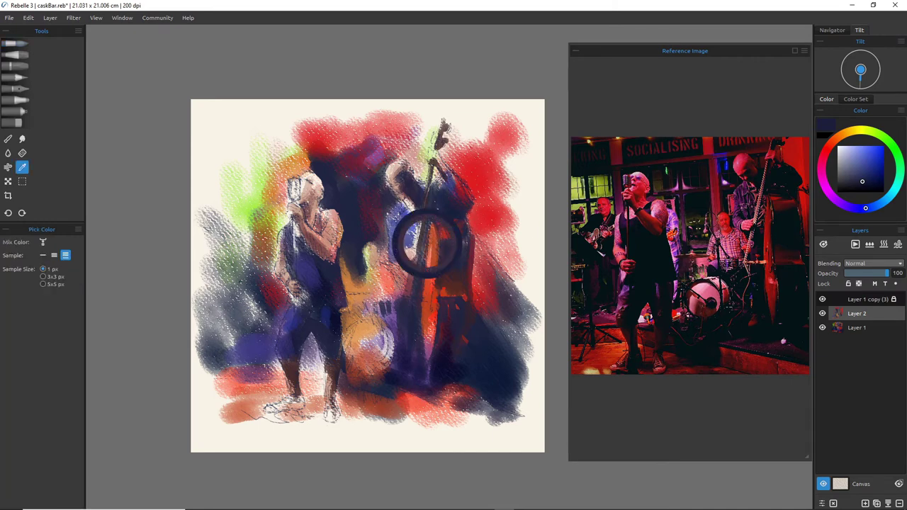
pyautogui.keyDown('alt'); pyautogui.click(431, 246); pyautogui.keyUp('alt')
pyautogui.keyDown('alt'); pyautogui.click(432, 249); pyautogui.keyUp('alt')
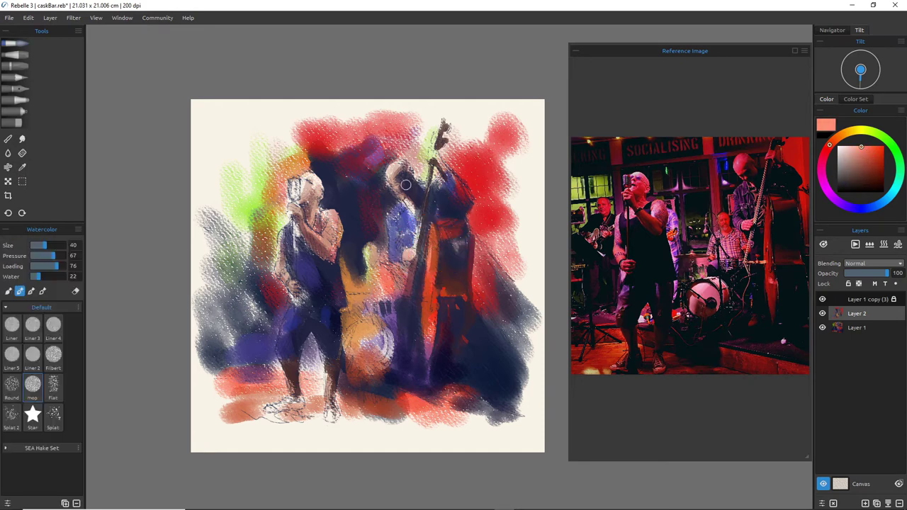
pyautogui.press('[')
pyautogui.press('[')
pyautogui.press('[')
pyautogui.press('[')
pyautogui.hotkey('ctrl', 'z')
# Sample the dark navy behind the bassist and shade the edge of his blue shirt
pyautogui.keyDown('alt'); pyautogui.click(377, 190); pyautogui.keyUp('alt')
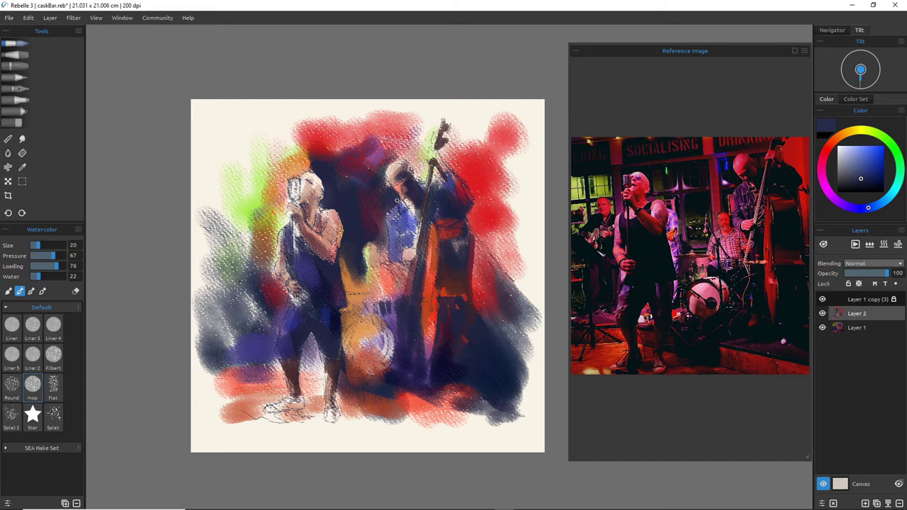
pyautogui.rightClick(382, 216)
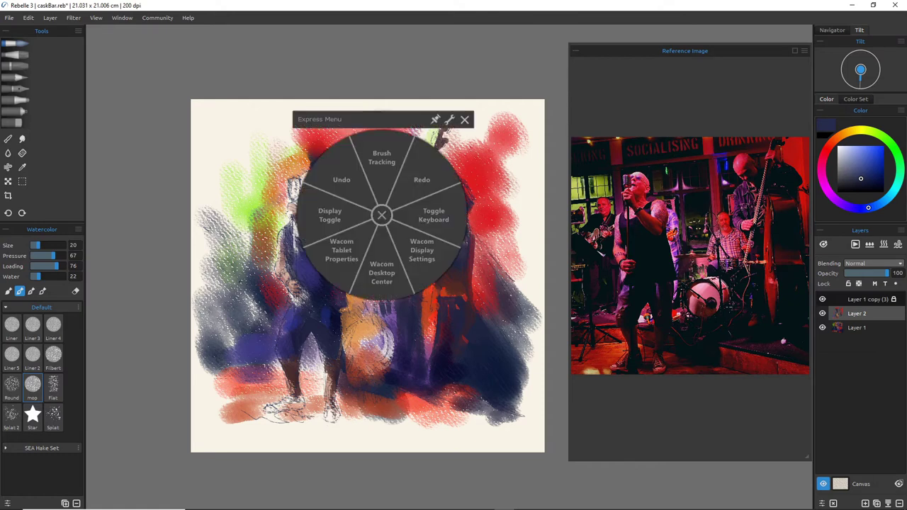
pyautogui.click(464, 119)
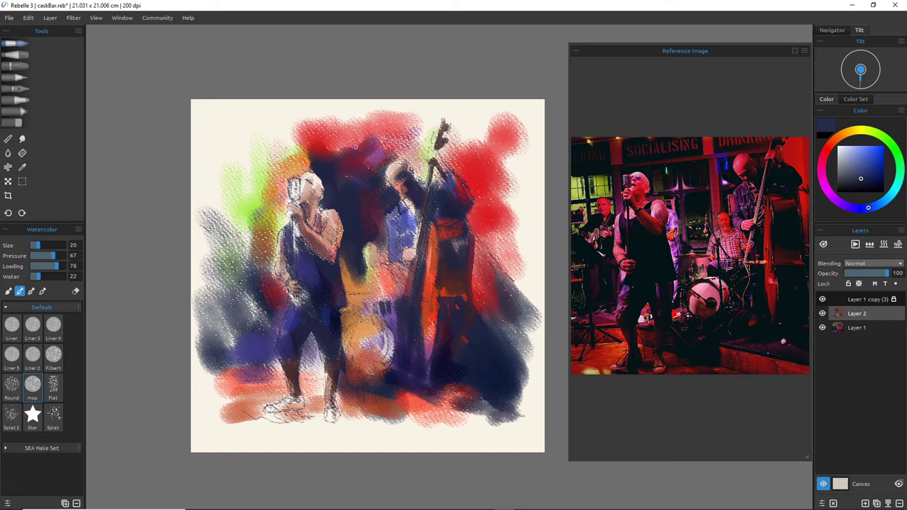
# Sample the light orange above the singer's head and brush it over the bassist's head at size 50
pyautogui.keyDown('alt'); pyautogui.click(292, 165); pyautogui.keyUp('alt')
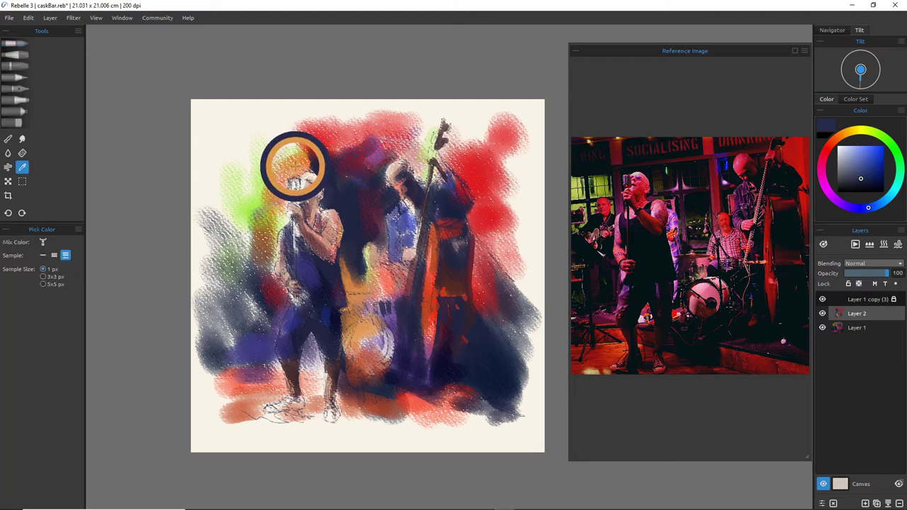
pyautogui.press(']')
pyautogui.press(']')
pyautogui.press(']')
pyautogui.press(']')
pyautogui.press(']')
pyautogui.press(']')
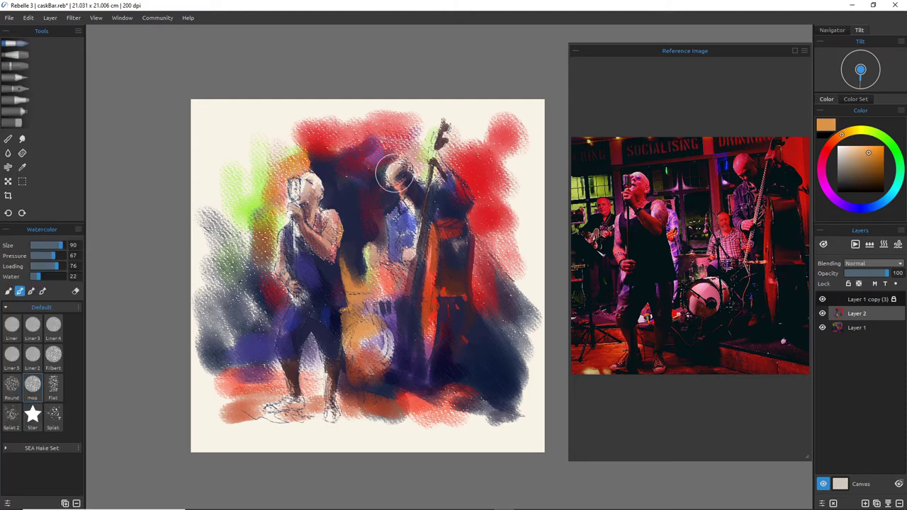
pyautogui.press('[')
pyautogui.press('[')
pyautogui.press('[')
pyautogui.press('[')
pyautogui.moveTo(394, 175); pyautogui.dragTo(393, 173)
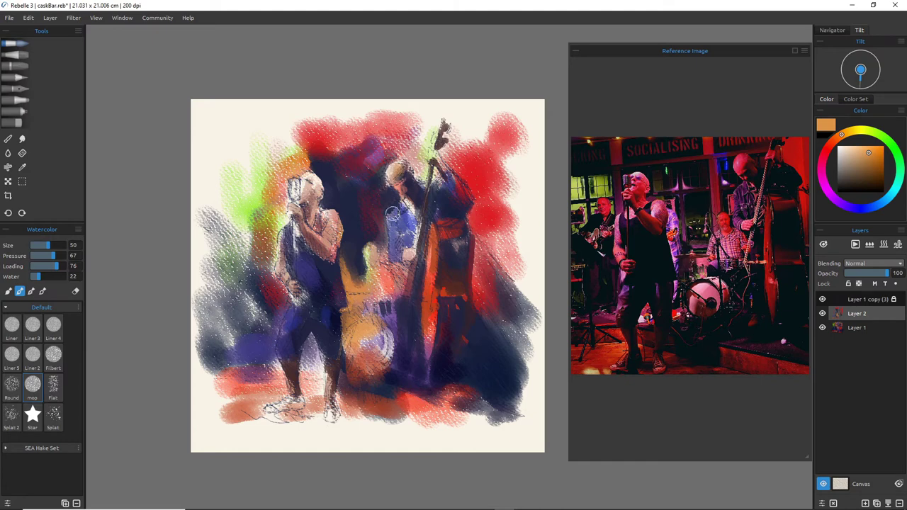
# Sample red-orange from the double bass, brush it over the bassist's head, and refine his face at brush size 18
pyautogui.keyDown('alt'); pyautogui.click(430, 275); pyautogui.keyUp('alt')
pyautogui.click(430, 276)
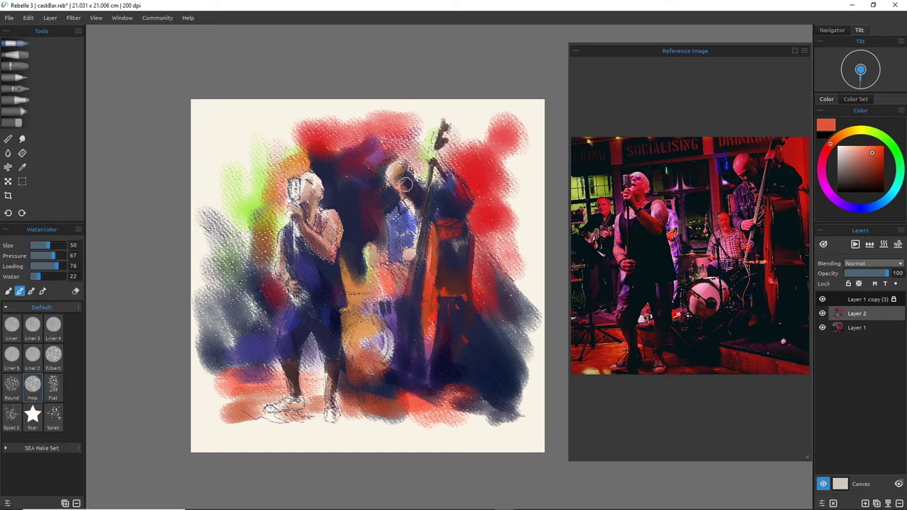
pyautogui.moveTo(404, 186); pyautogui.dragTo(394, 173)
pyautogui.press('[')
pyautogui.press('[')
pyautogui.press('[')
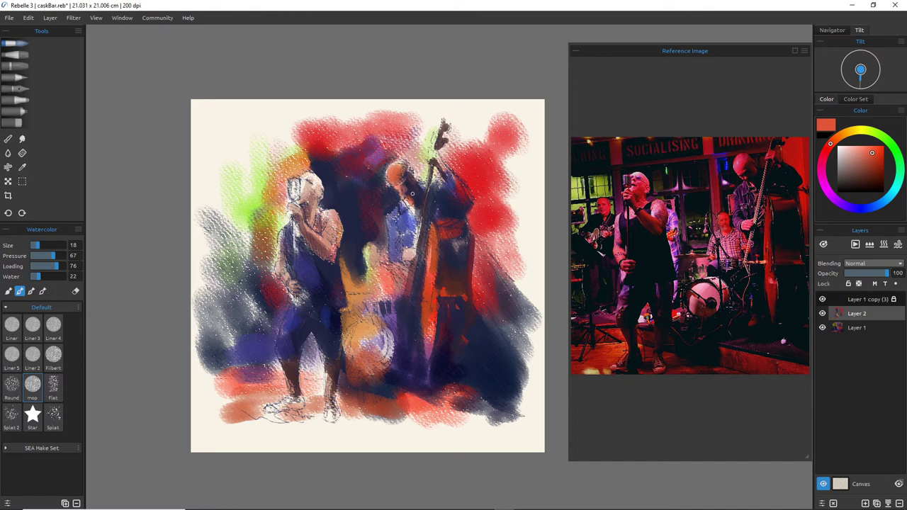
# Refine the bassist's face and head with sampled dark plum and orange-red, raising the brush size to 40, and save the painting
pyautogui.keyDown('alt'); pyautogui.click(407, 187); pyautogui.keyUp('alt')
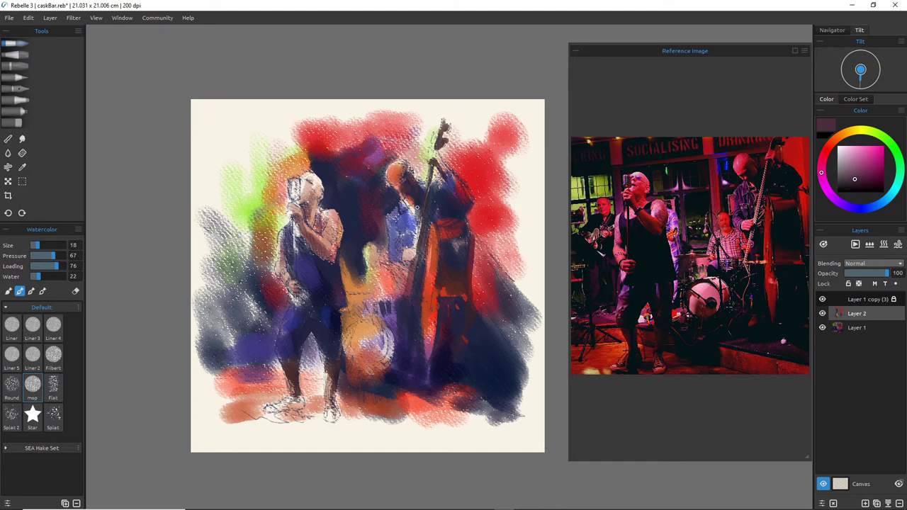
pyautogui.press(']')
pyautogui.press(']')
pyautogui.press(']')
pyautogui.press(']')
pyautogui.moveTo(405, 171); pyautogui.dragTo(397, 177)
pyautogui.hotkey('ctrl', 's')
pyautogui.keyDown('alt'); pyautogui.click(394, 174); pyautogui.keyUp('alt')
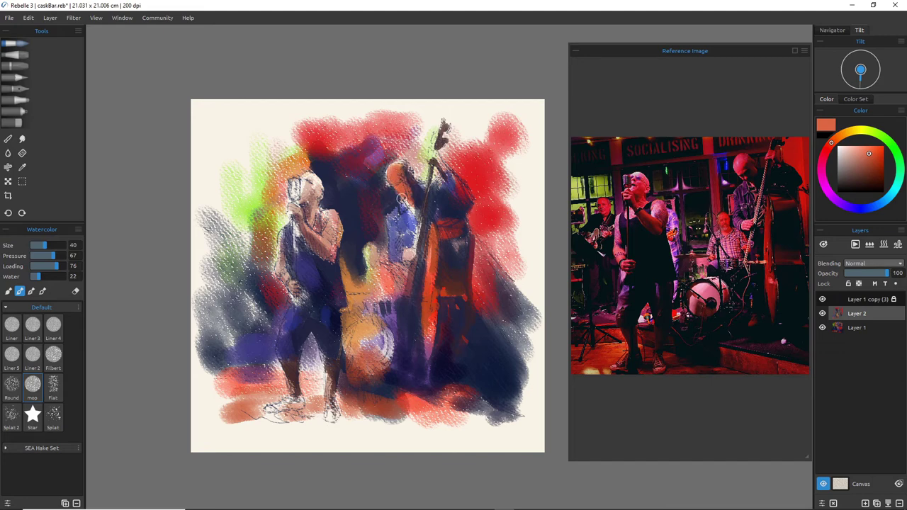
# Sample the dark navy beside the bassist's face and set up the Filbert brush at size 10 with water 7
pyautogui.scroll(4, 412, 182)
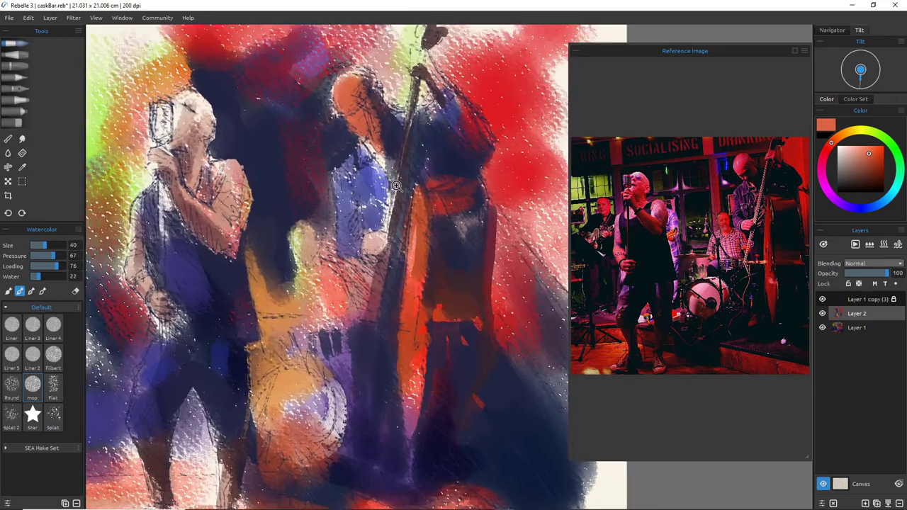
pyautogui.scroll(-5, 412, 182)
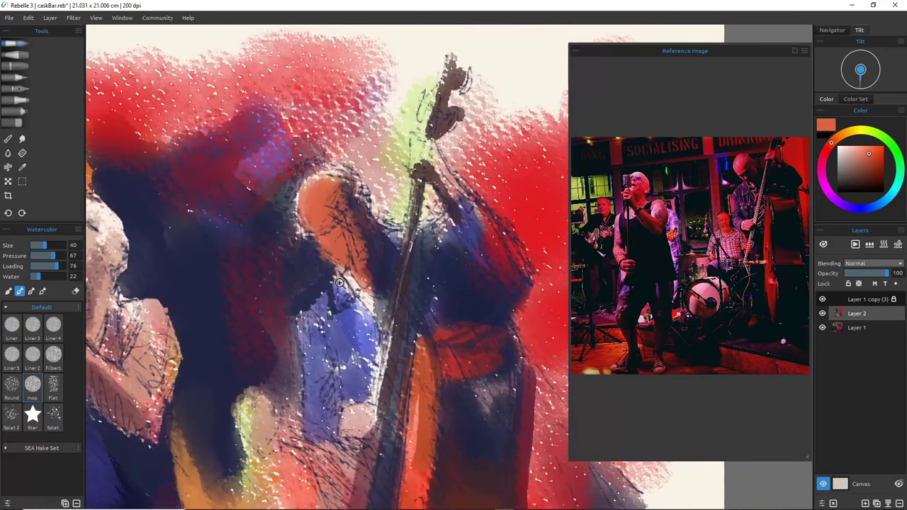
pyautogui.scroll(2, 362, 280)
pyautogui.scroll(-1, 364, 280)
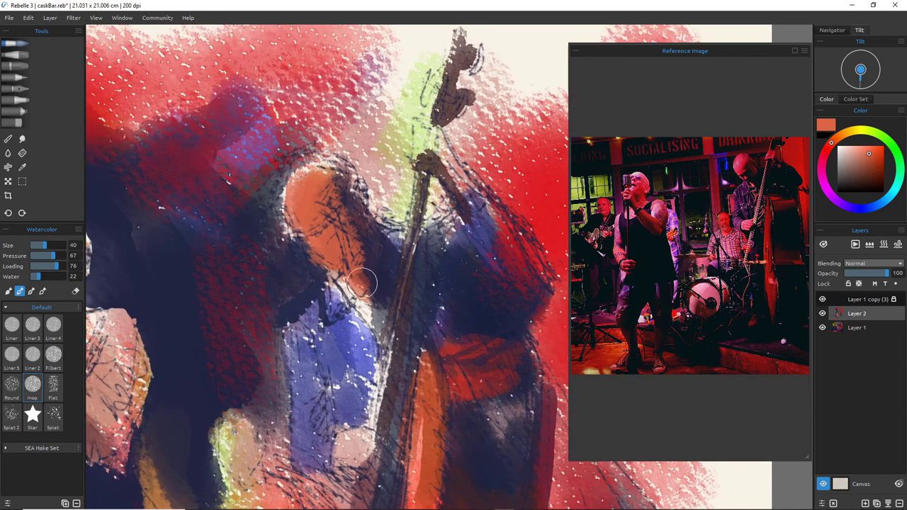
pyautogui.press('i')
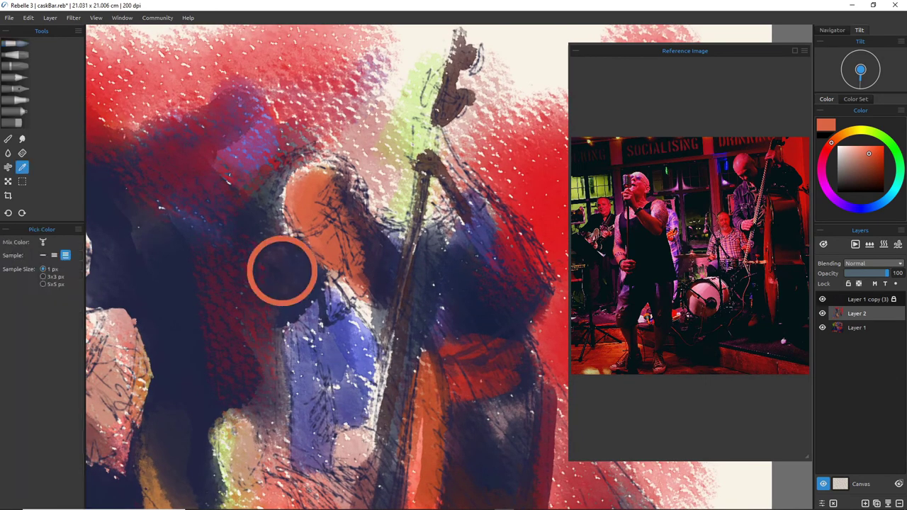
pyautogui.click(297, 297)
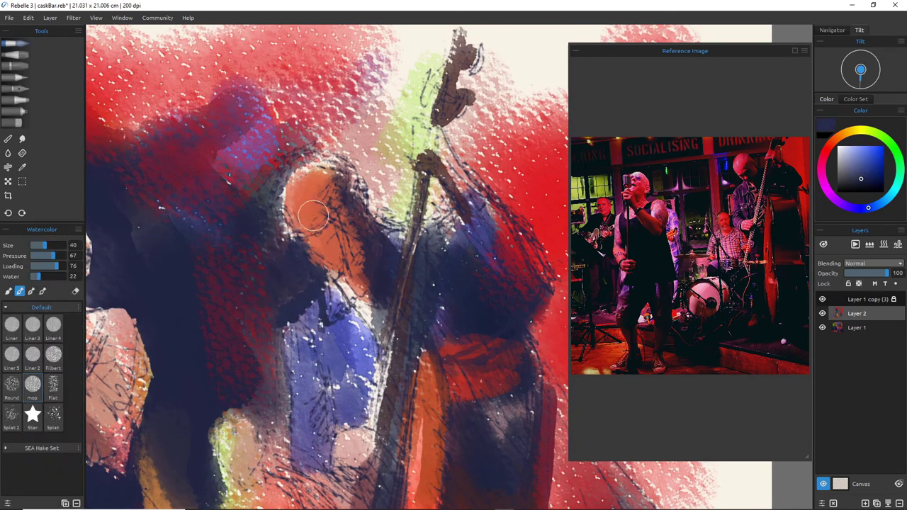
pyautogui.press('[')
pyautogui.press('[')
pyautogui.press('[')
pyautogui.press('[')
pyautogui.press('[')
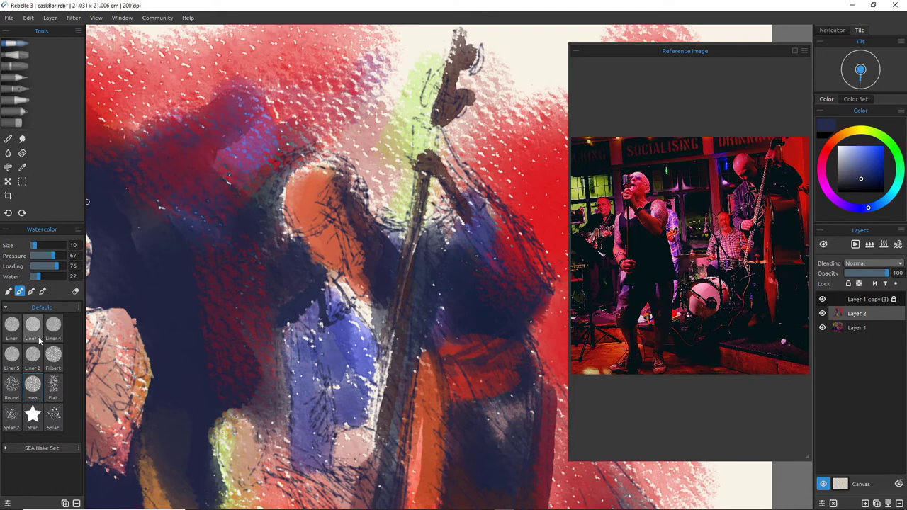
pyautogui.click(53, 355)
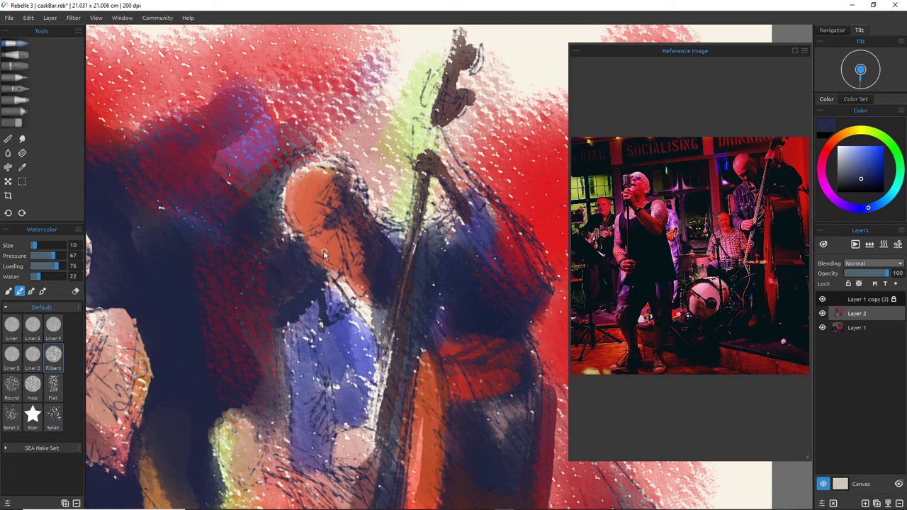
pyautogui.hotkey('ctrl', 'z')
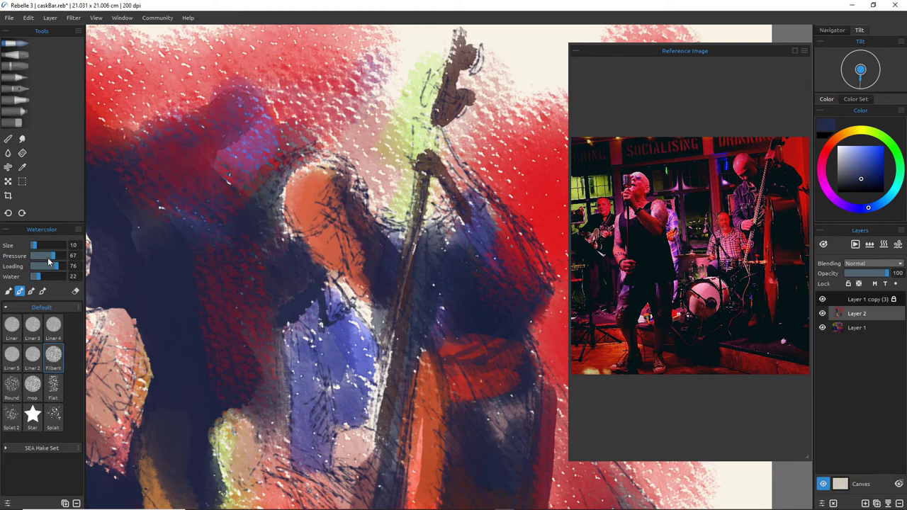
pyautogui.moveTo(39, 277); pyautogui.dragTo(33, 277)
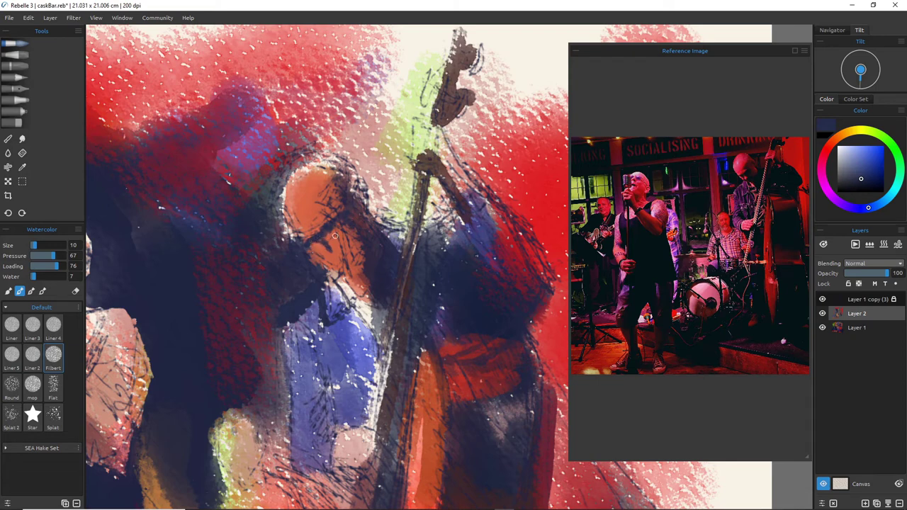
# Shade the shadowed side of the bassist's face with dark navy at brush size 35
pyautogui.press(']')
pyautogui.press(']')
pyautogui.press(']')
pyautogui.moveTo(340, 225); pyautogui.dragTo(348, 246)
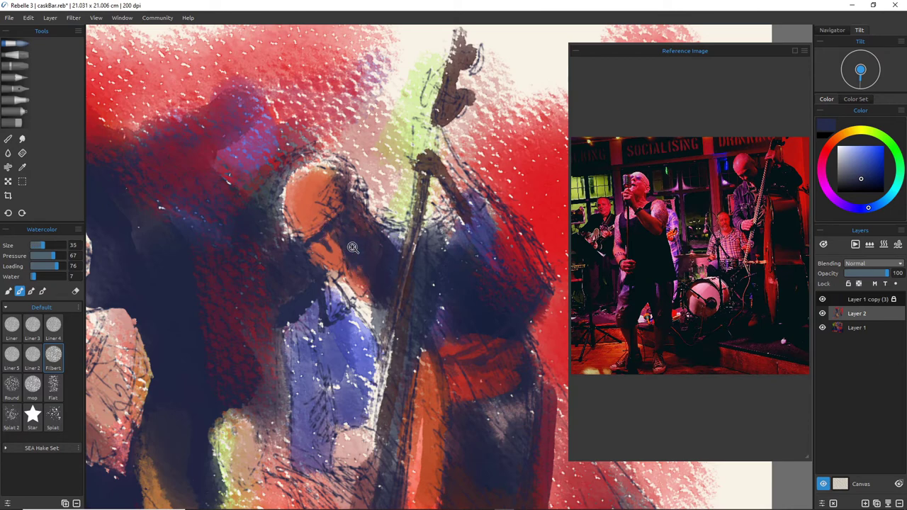
pyautogui.moveTo(349, 251)
pyautogui.mouseDown()
pyautogui.moveTo(297, 265)
pyautogui.moveTo(333, 255)
pyautogui.moveTo(290, 225)
pyautogui.moveTo(404, 235)
pyautogui.moveTo(335, 239)
pyautogui.moveTo(311, 224)
pyautogui.moveTo(351, 244)
pyautogui.moveTo(347, 253)
pyautogui.moveTo(322, 230)
pyautogui.moveTo(349, 255)
pyautogui.moveTo(330, 245)
pyautogui.moveTo(348, 277)
pyautogui.moveTo(349, 269)
pyautogui.mouseUp()
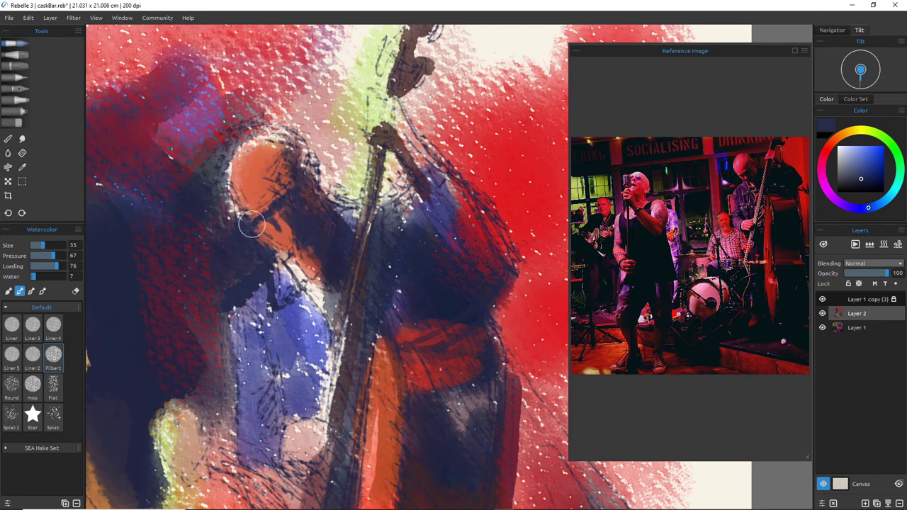
# Reduce the brush size to 16 and darken the bassist's lower face and jaw with navy
pyautogui.press('[')
pyautogui.press('[')
pyautogui.press('[')
pyautogui.press('[')
pyautogui.press('[')
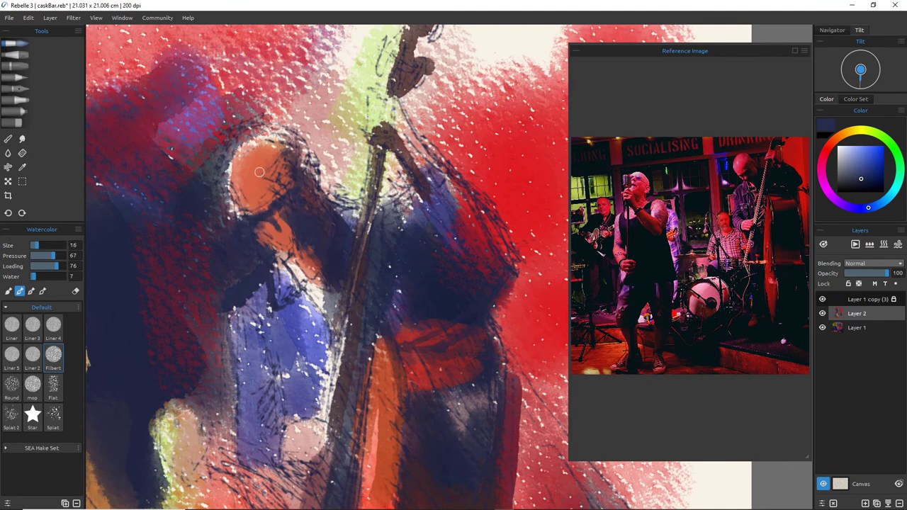
pyautogui.moveTo(248, 227)
pyautogui.mouseDown()
pyautogui.moveTo(278, 249)
pyautogui.moveTo(260, 204)
pyautogui.moveTo(297, 219)
pyautogui.moveTo(290, 246)
pyautogui.moveTo(288, 226)
pyautogui.moveTo(297, 248)
pyautogui.moveTo(282, 242)
pyautogui.moveTo(303, 249)
pyautogui.mouseUp()
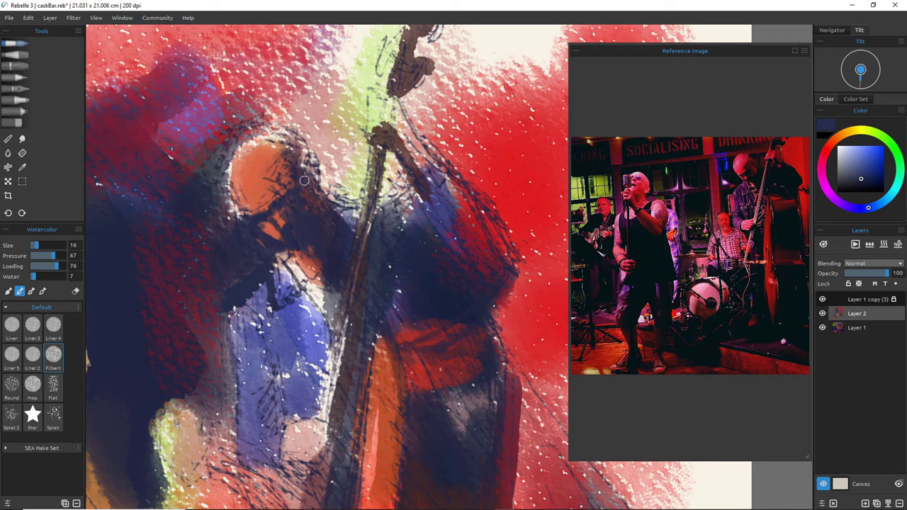
# Sample the orange of the bassist's head and brush it onto his raised hand and the side of his neck
pyautogui.keyDown('alt'); pyautogui.click(253, 173); pyautogui.keyUp('alt')
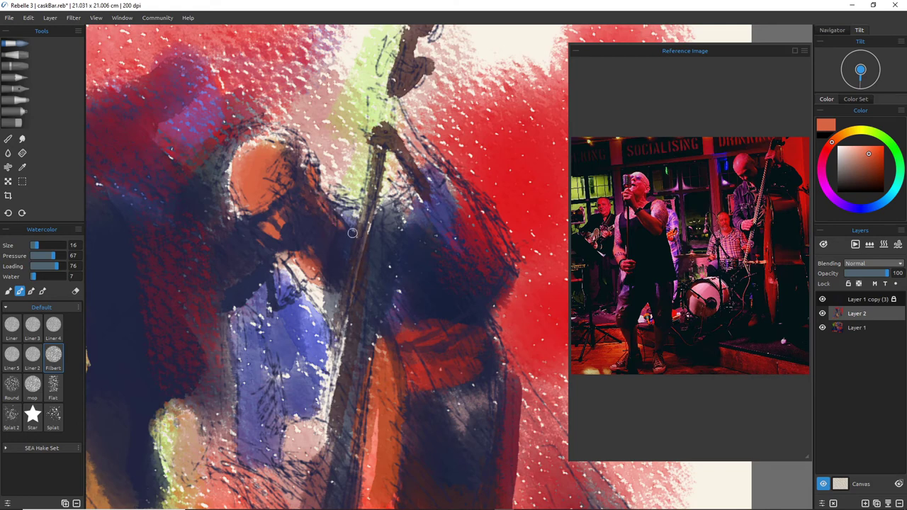
pyautogui.moveTo(377, 112)
pyautogui.mouseDown()
pyautogui.moveTo(387, 97)
pyautogui.moveTo(392, 120)
pyautogui.moveTo(407, 125)
pyautogui.mouseUp()
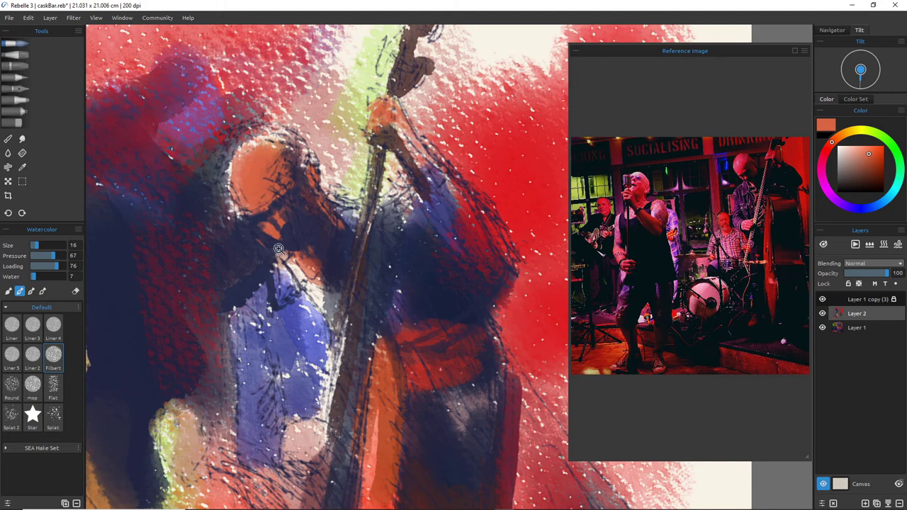
pyautogui.moveTo(276, 262)
pyautogui.mouseDown()
pyautogui.moveTo(241, 263)
pyautogui.moveTo(297, 265)
pyautogui.moveTo(295, 251)
pyautogui.moveTo(314, 260)
pyautogui.moveTo(317, 253)
pyautogui.mouseUp()
pyautogui.hotkey('ctrl', '+')
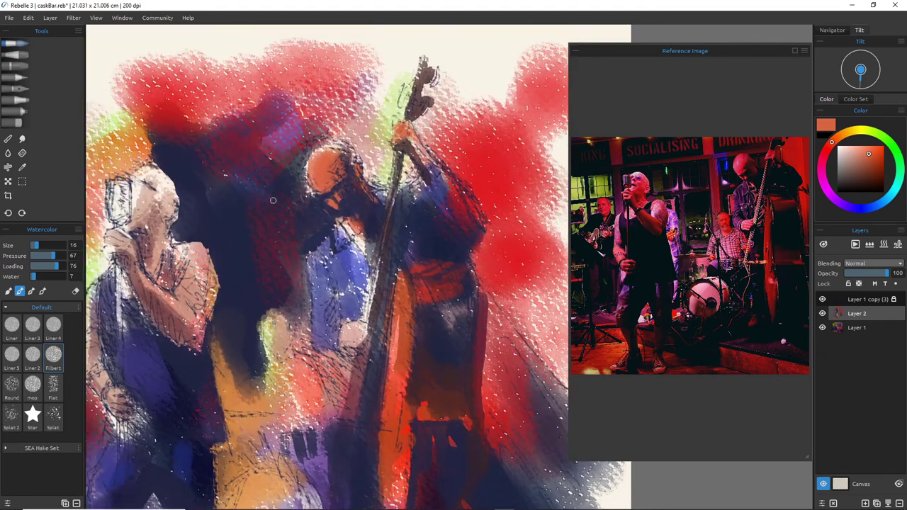
# Sample dark navy from the bassist's face and touch up the front edge of his head
pyautogui.press('i')
pyautogui.click(322, 202)
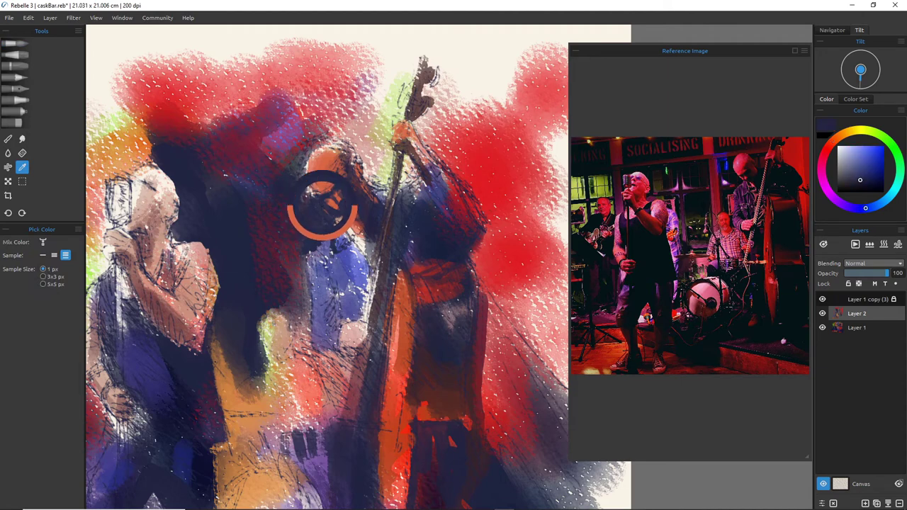
pyautogui.press('w')
pyautogui.moveTo(304, 180)
pyautogui.mouseDown()
pyautogui.moveTo(314, 194)
pyautogui.moveTo(303, 190)
pyautogui.mouseUp()
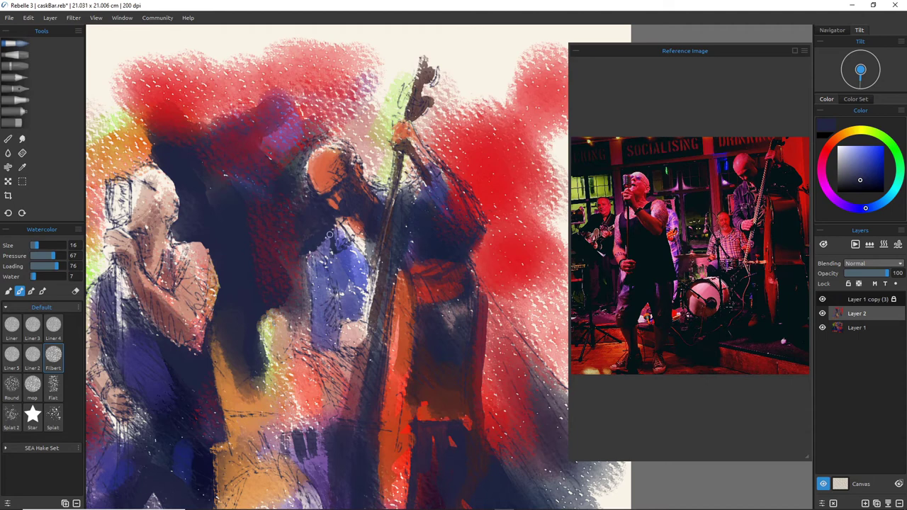
# Sample cream from beside the bassist's collar and outline his shirt collar, reducing the brush size to 9
pyautogui.keyDown('alt'); pyautogui.click(357, 245); pyautogui.keyUp('alt')
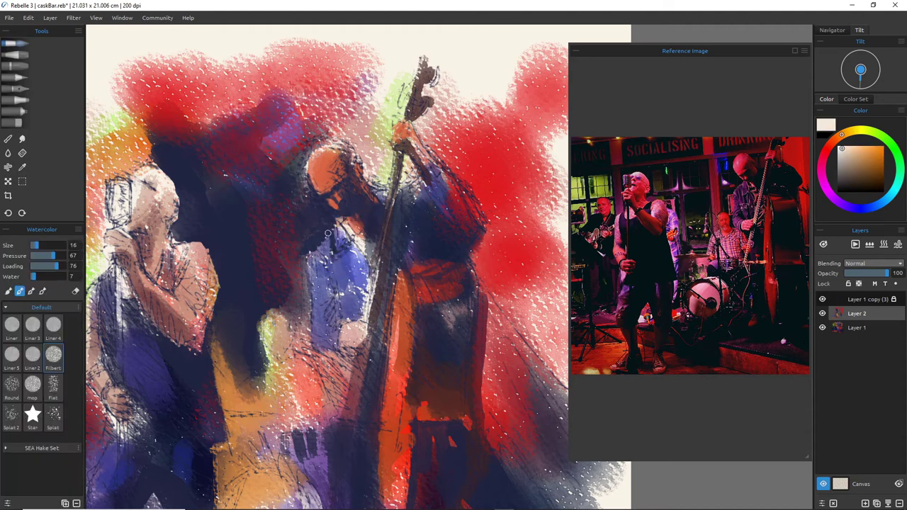
pyautogui.moveTo(327, 233); pyautogui.dragTo(334, 253)
pyautogui.press('[')
pyautogui.press('[')
pyautogui.press('[')
pyautogui.moveTo(352, 242); pyautogui.dragTo(334, 252)
pyautogui.moveTo(327, 237); pyautogui.dragTo(317, 250)
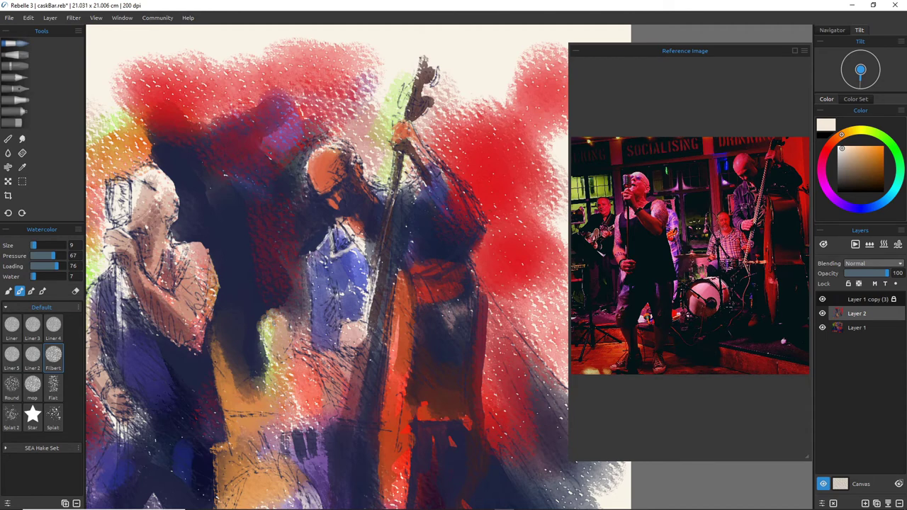
# Paint cream highlights down the double bass's neck, strings and tailpiece
pyautogui.moveTo(394, 169); pyautogui.dragTo(376, 268)
pyautogui.moveTo(390, 211); pyautogui.dragTo(375, 271)
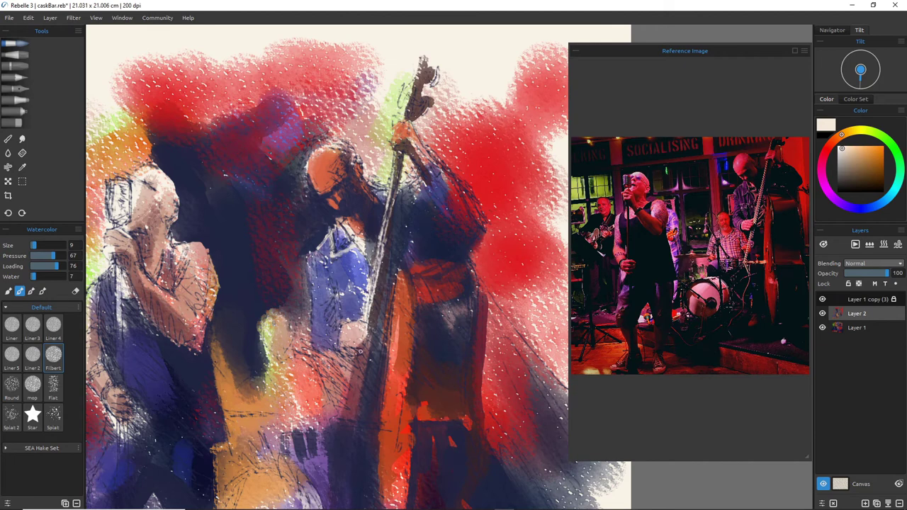
pyautogui.moveTo(362, 347); pyautogui.dragTo(343, 420)
pyautogui.moveTo(357, 380); pyautogui.dragTo(350, 409)
pyautogui.moveTo(363, 349); pyautogui.dragTo(352, 403)
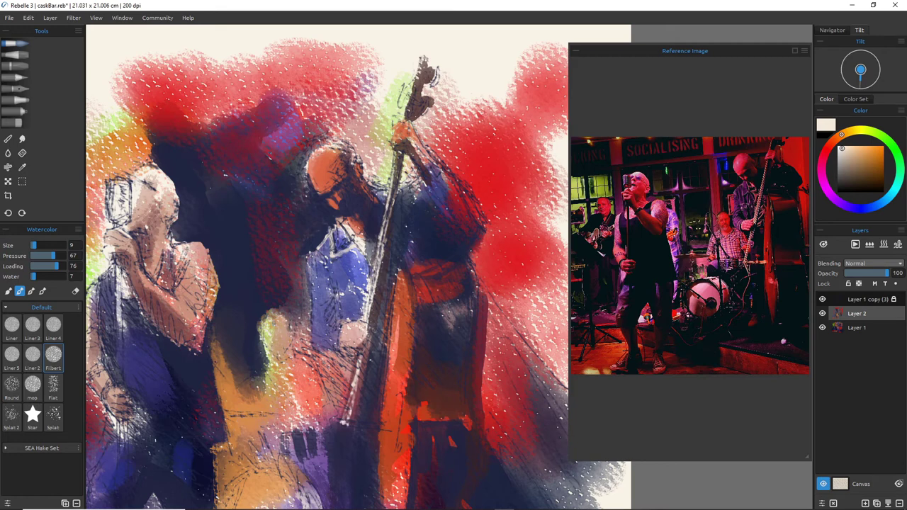
pyautogui.moveTo(339, 425); pyautogui.dragTo(344, 465)
pyautogui.moveTo(340, 433); pyautogui.dragTo(343, 469)
pyautogui.moveTo(342, 427); pyautogui.dragTo(349, 459)
# Sample the light orange above the drum and paint the bridge across the double bass
pyautogui.keyDown('alt'); pyautogui.click(248, 404); pyautogui.keyUp('alt')
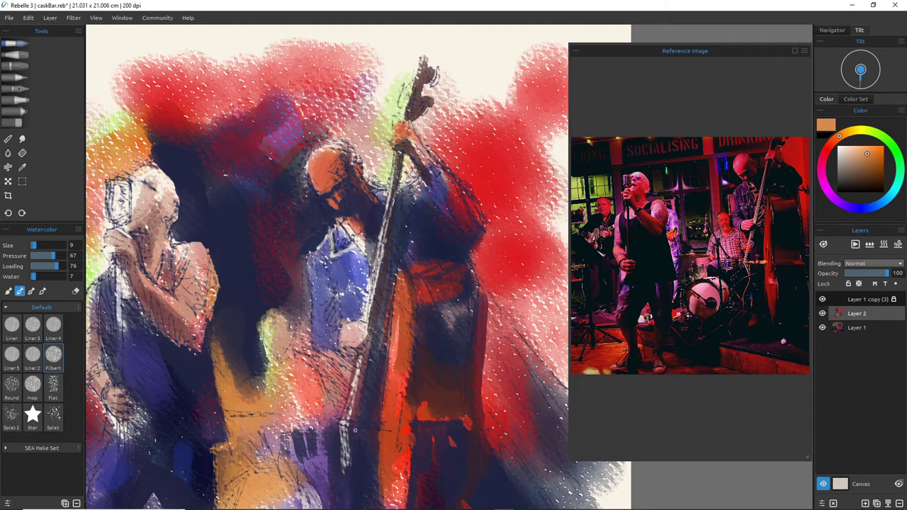
pyautogui.moveTo(370, 426)
pyautogui.mouseDown()
pyautogui.moveTo(377, 427)
pyautogui.moveTo(353, 423)
pyautogui.moveTo(383, 428)
pyautogui.mouseUp()
pyautogui.scroll(-4, 313, 391)
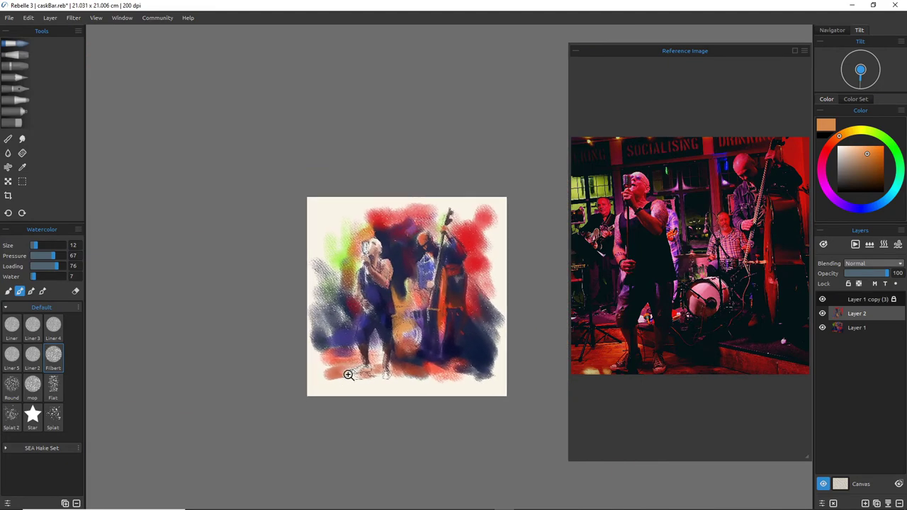
pyautogui.scroll(3, 350, 375)
pyautogui.moveTo(351, 371); pyautogui.dragTo(337, 367)
pyautogui.scroll(2, 340, 366)
pyautogui.scroll(-1, 343, 365)
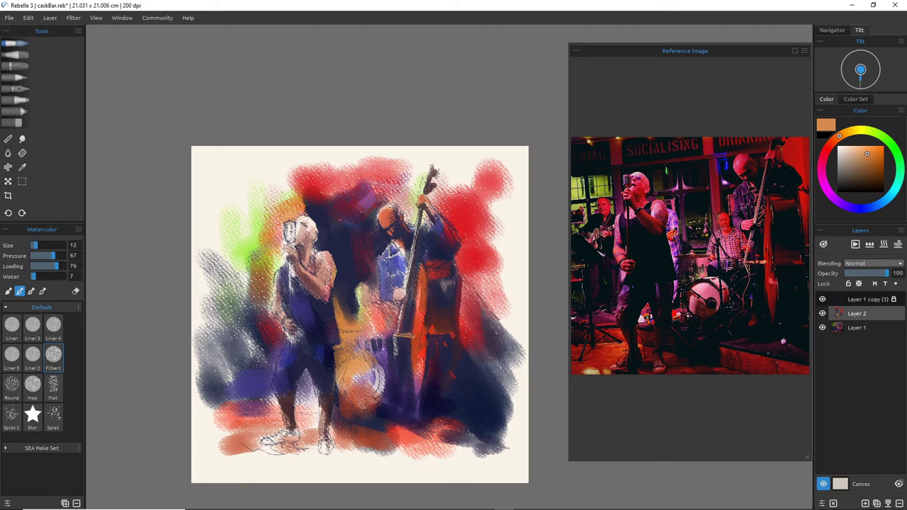
# Sample dark purple beside the double bass, darken the area between it and the drum, and raise the brush size to 30
pyautogui.keyDown('alt'); pyautogui.click(404, 331); pyautogui.keyUp('alt')
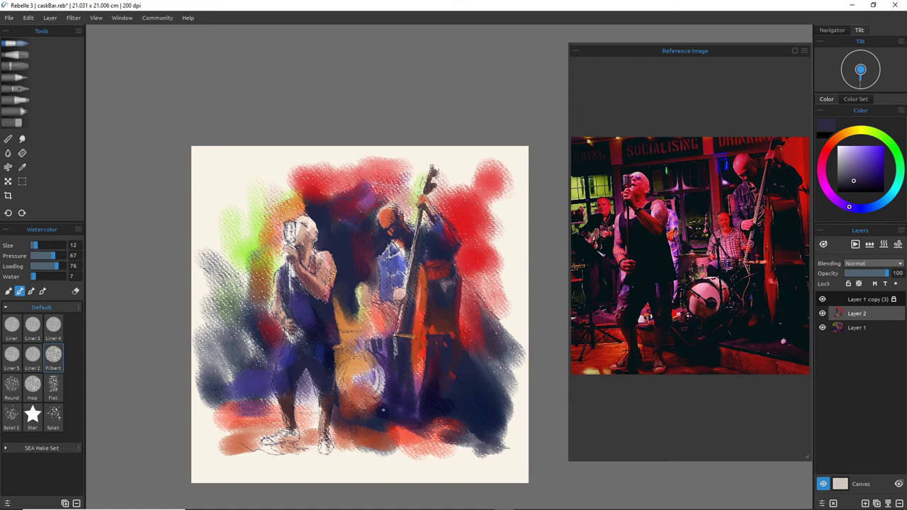
pyautogui.press(']')
pyautogui.press(']')
pyautogui.press(']')
pyautogui.press(']')
pyautogui.press('[')
pyautogui.press('[')
# Try a bright red stroke, sampled from the double bass, across the orange area above the bass drum and undo it
pyautogui.keyDown('alt'); pyautogui.click(284, 203); pyautogui.keyUp('alt')
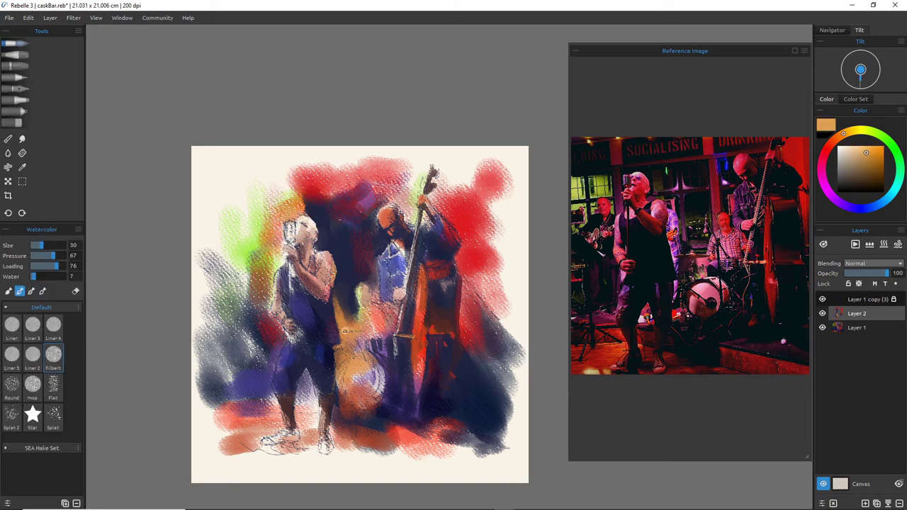
pyautogui.keyDown('alt'); pyautogui.click(419, 335); pyautogui.keyUp('alt')
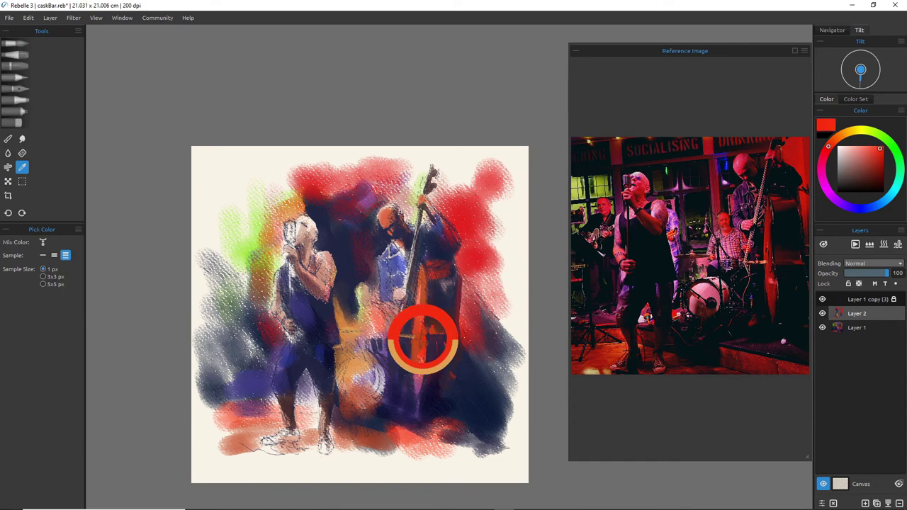
pyautogui.moveTo(362, 331); pyautogui.dragTo(340, 332)
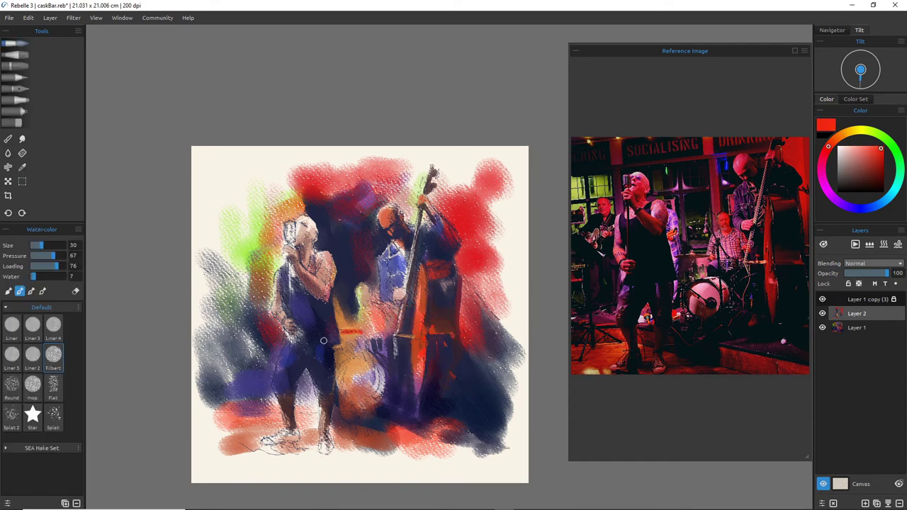
pyautogui.hotkey('ctrl', 'z')
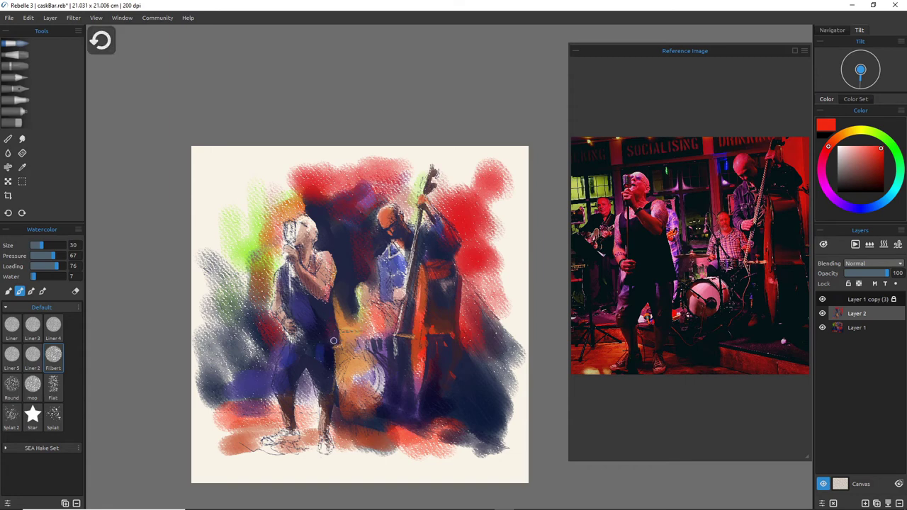
# Mix a dark orange-brown and shade the orange area above the bass drum beside the singer
pyautogui.moveTo(828, 152); pyautogui.dragTo(836, 138)
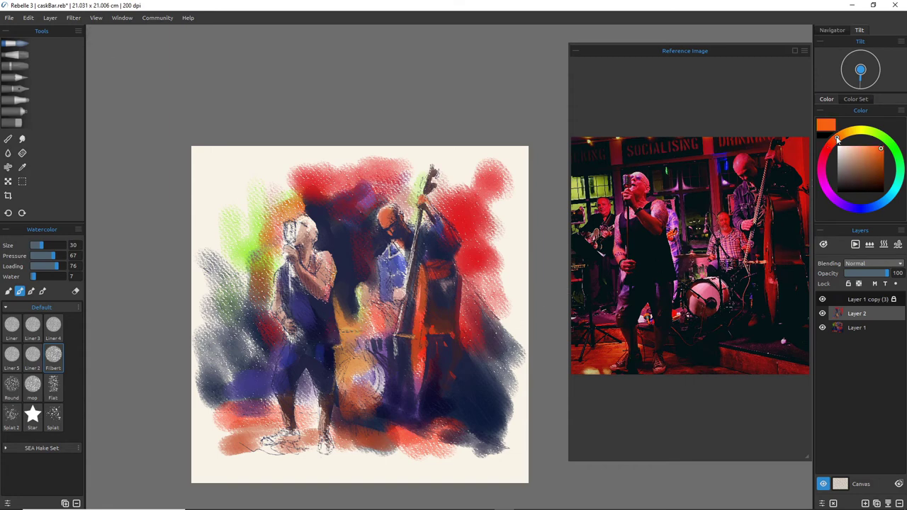
pyautogui.click(881, 173)
pyautogui.moveTo(340, 332)
pyautogui.mouseDown()
pyautogui.moveTo(349, 310)
pyautogui.moveTo(349, 365)
pyautogui.moveTo(338, 340)
pyautogui.moveTo(343, 335)
pyautogui.moveTo(355, 352)
pyautogui.moveTo(337, 365)
pyautogui.moveTo(352, 352)
pyautogui.moveTo(336, 358)
pyautogui.moveTo(335, 331)
pyautogui.moveTo(347, 356)
pyautogui.mouseUp()
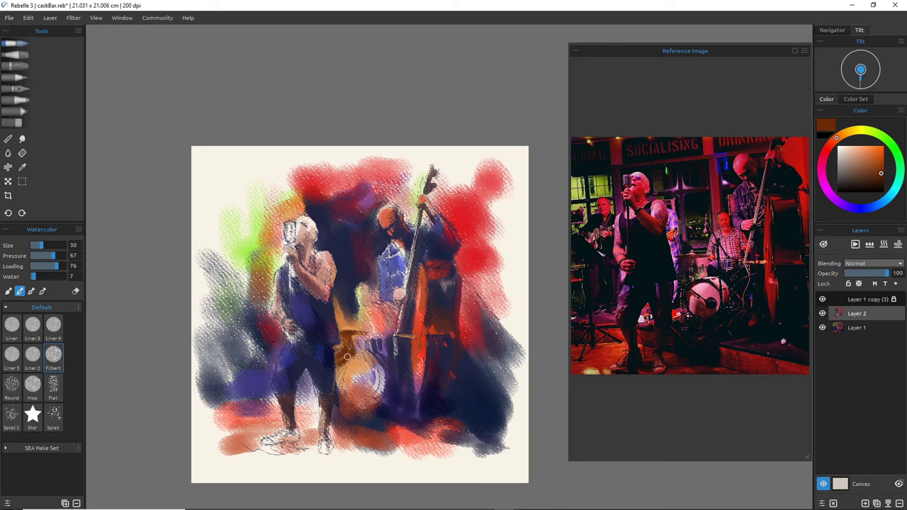
# Dab lime green sampled from the background above the bass drum, and rework it with sampled brown using the Flat brush
pyautogui.keyDown('alt'); pyautogui.click(240, 244); pyautogui.keyUp('alt')
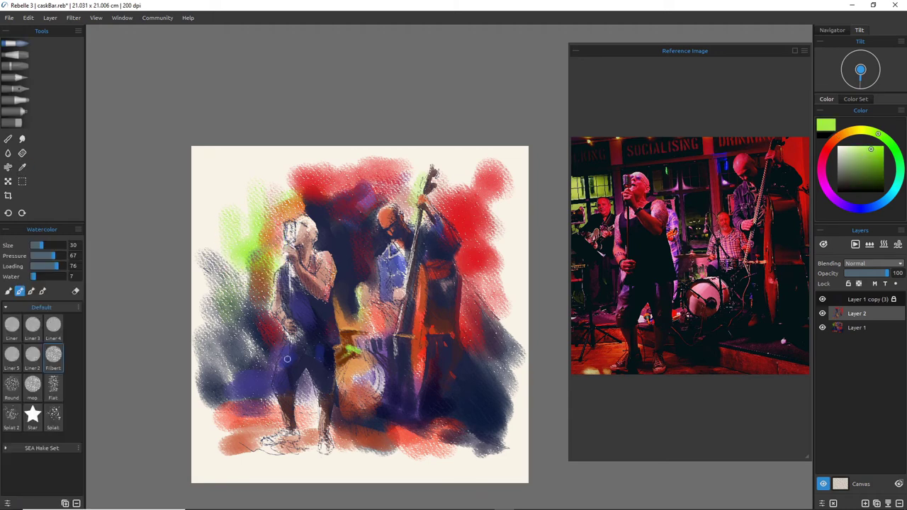
pyautogui.click(53, 386)
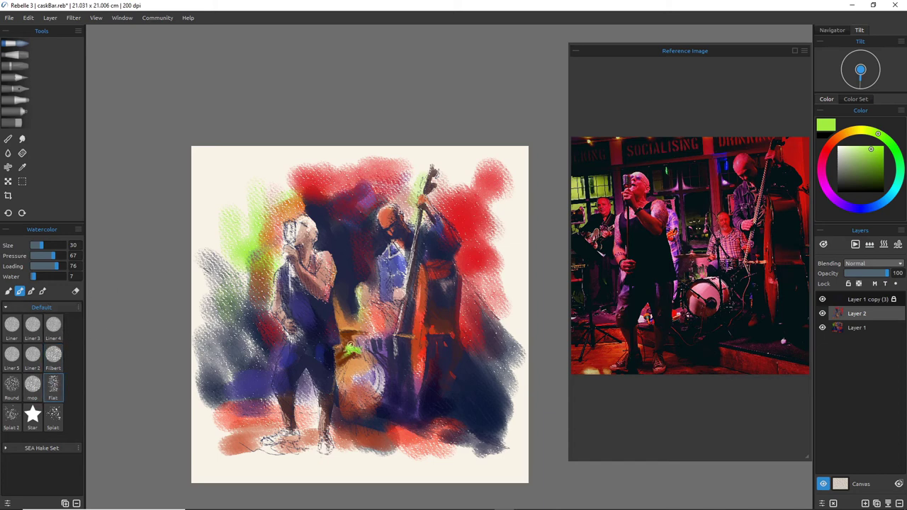
pyautogui.keyDown('alt'); pyautogui.click(345, 339); pyautogui.keyUp('alt')
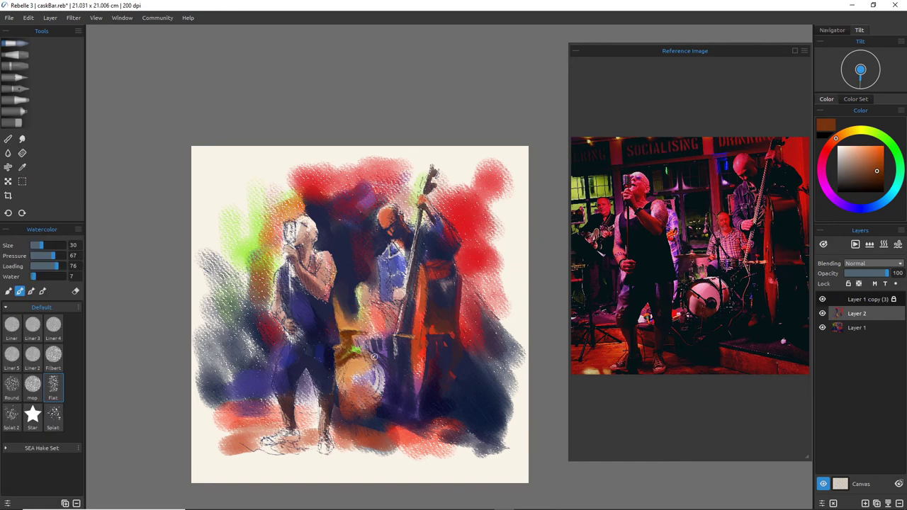
# Rework the lime-green patch and rim above the bass drum with sampled dark purple, brown and light orange
pyautogui.keyDown('alt'); pyautogui.click(358, 346); pyautogui.keyUp('alt')
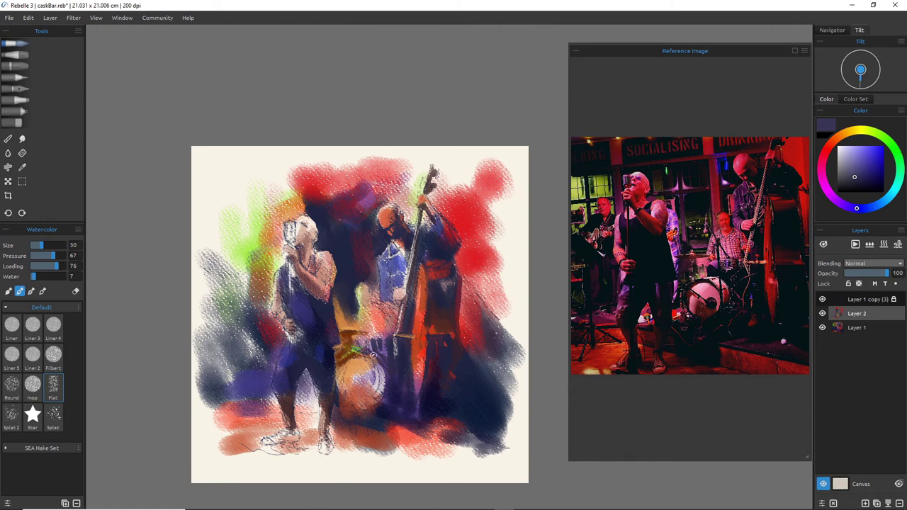
pyautogui.keyDown('alt'); pyautogui.click(354, 348); pyautogui.keyUp('alt')
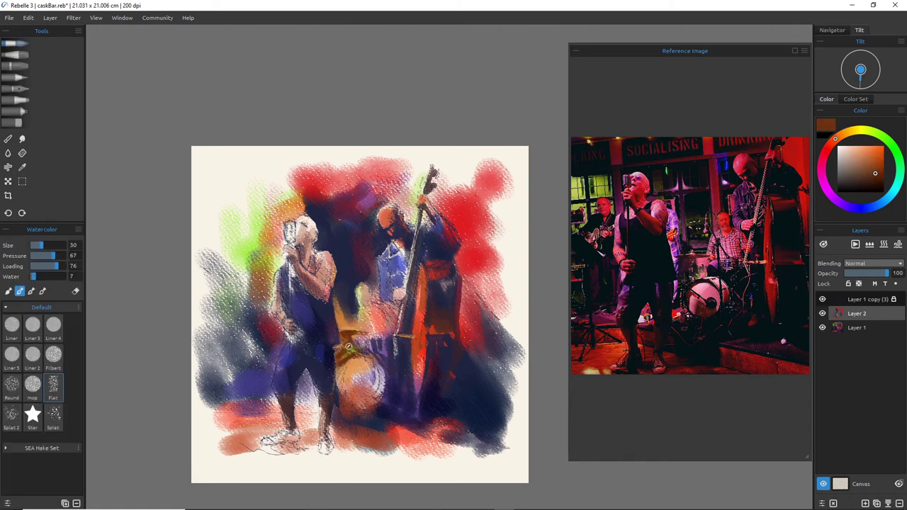
pyautogui.keyDown('alt'); pyautogui.click(356, 361); pyautogui.keyUp('alt')
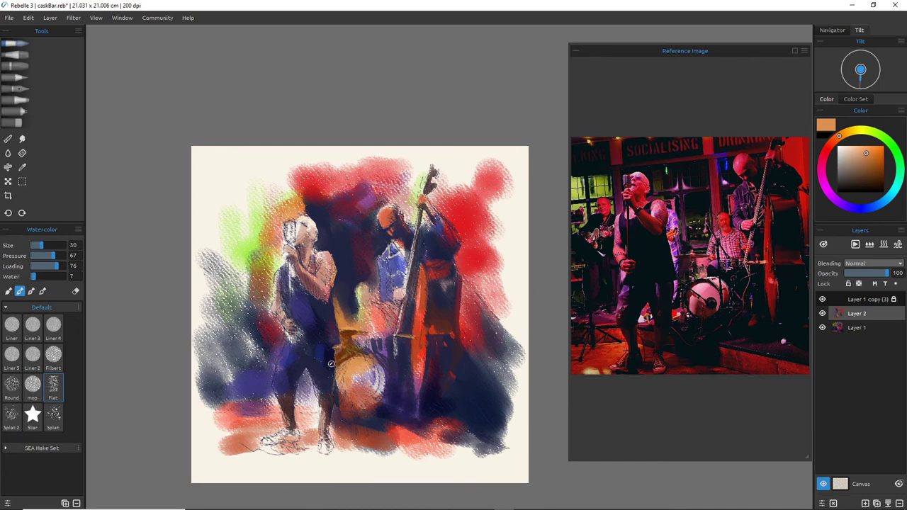
# Sample dark navy beside the drum and deepen the double bass edges and the bassist's sleeve
pyautogui.keyDown('alt'); pyautogui.click(334, 359); pyautogui.keyUp('alt')
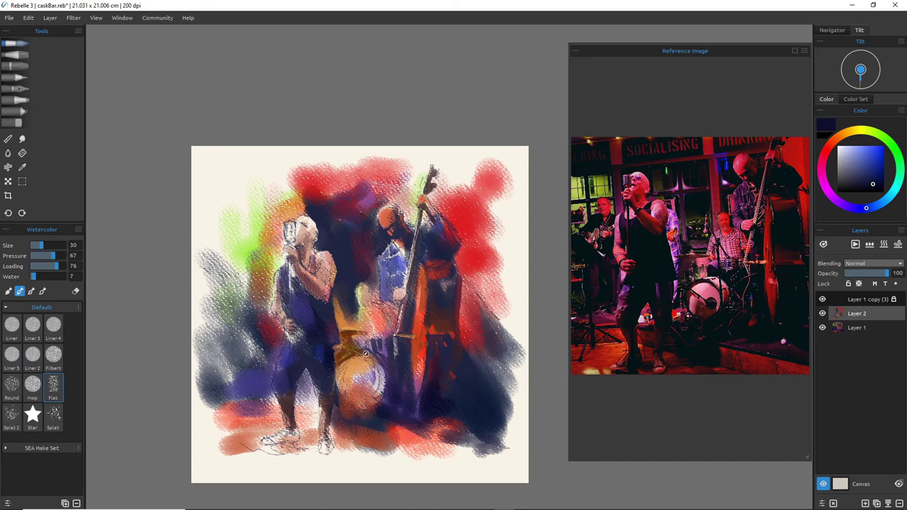
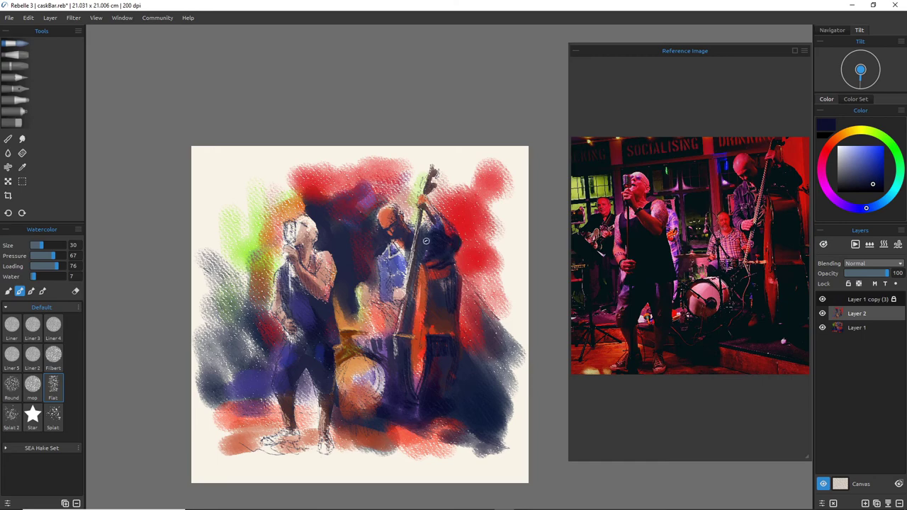
pyautogui.moveTo(442, 241); pyautogui.dragTo(464, 229)
pyautogui.scroll(-5, 453, 234)
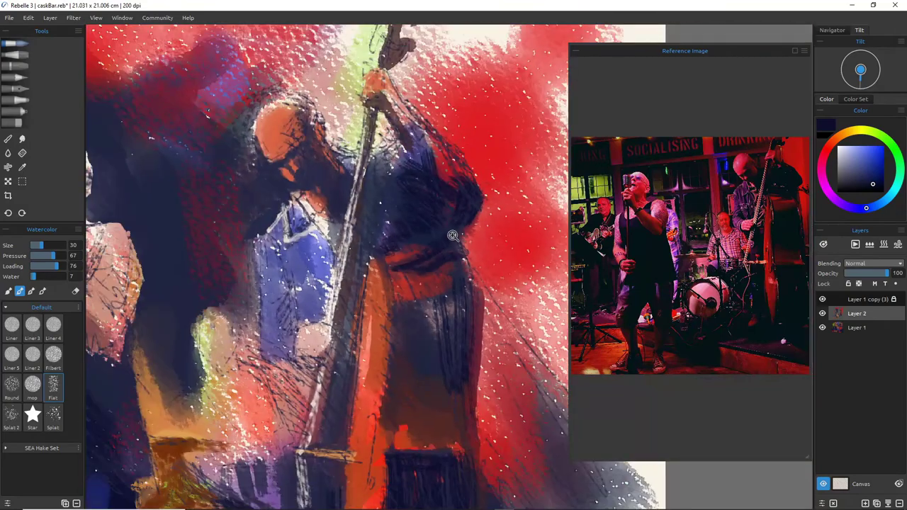
pyautogui.scroll(-5, 445, 242)
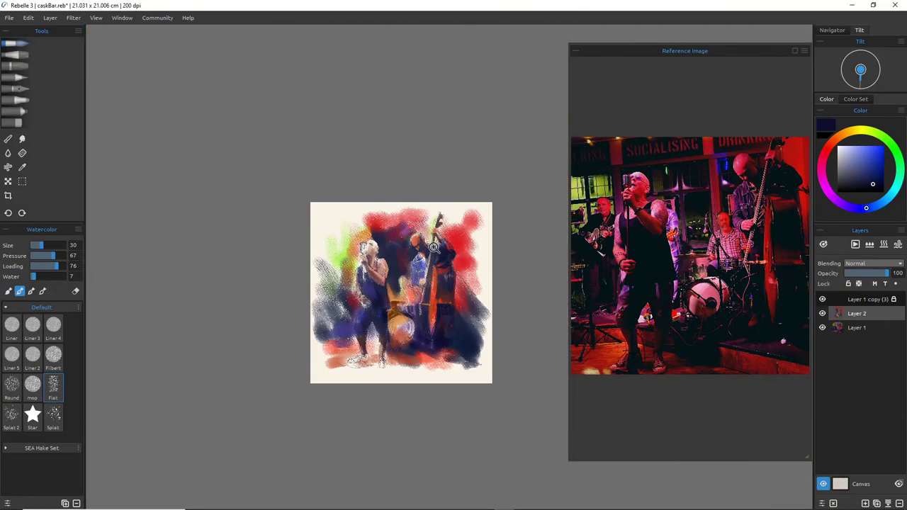
pyautogui.scroll(3, 441, 248)
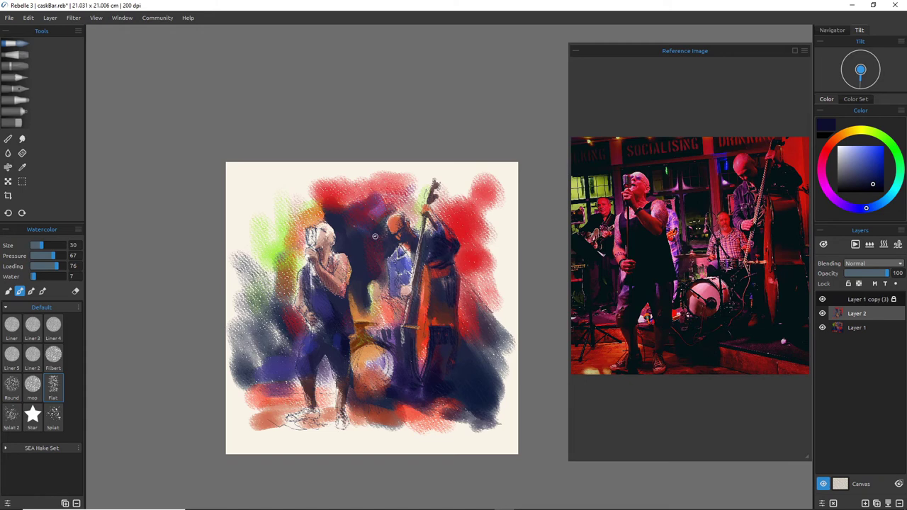
# Sample orange from the background above the singer, tint his face and shoulder, and set the brush water to 32
pyautogui.keyDown('alt'); pyautogui.click(312, 216); pyautogui.keyUp('alt')
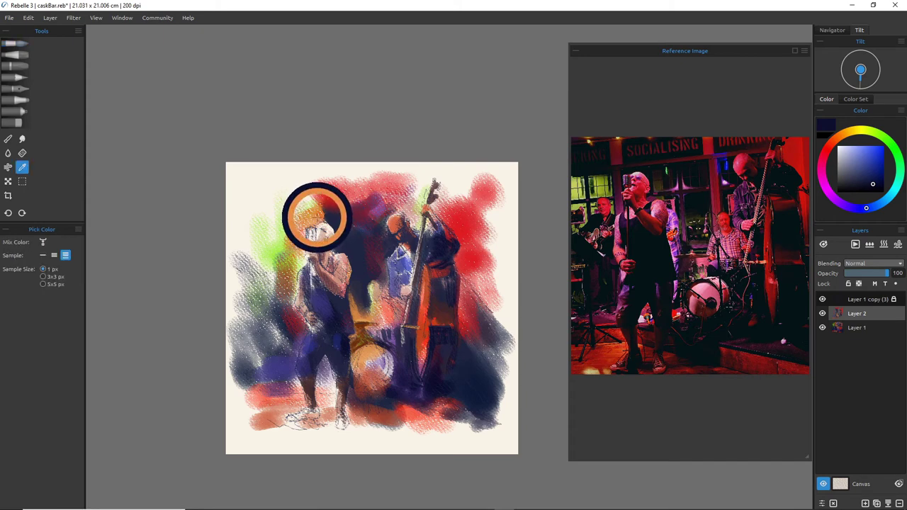
pyautogui.moveTo(321, 231); pyautogui.dragTo(325, 244)
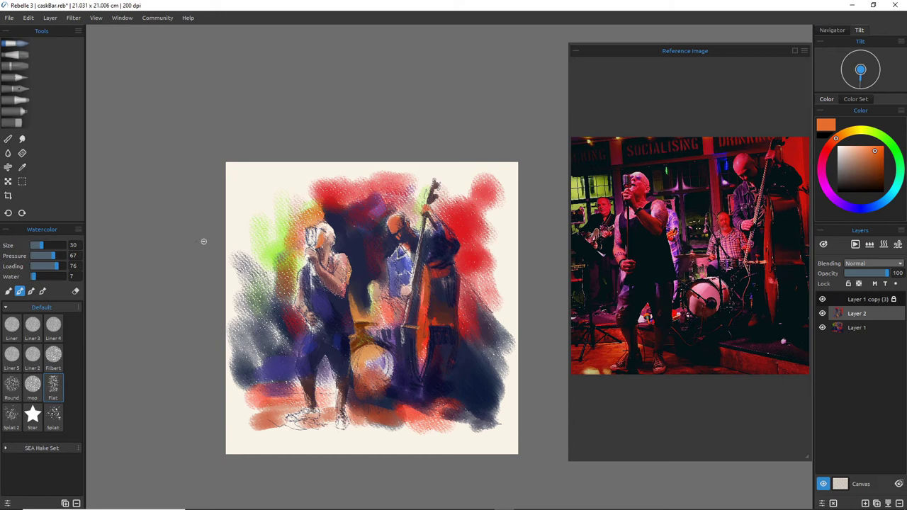
pyautogui.moveTo(37, 277); pyautogui.dragTo(43, 277)
pyautogui.moveTo(345, 259); pyautogui.dragTo(343, 266)
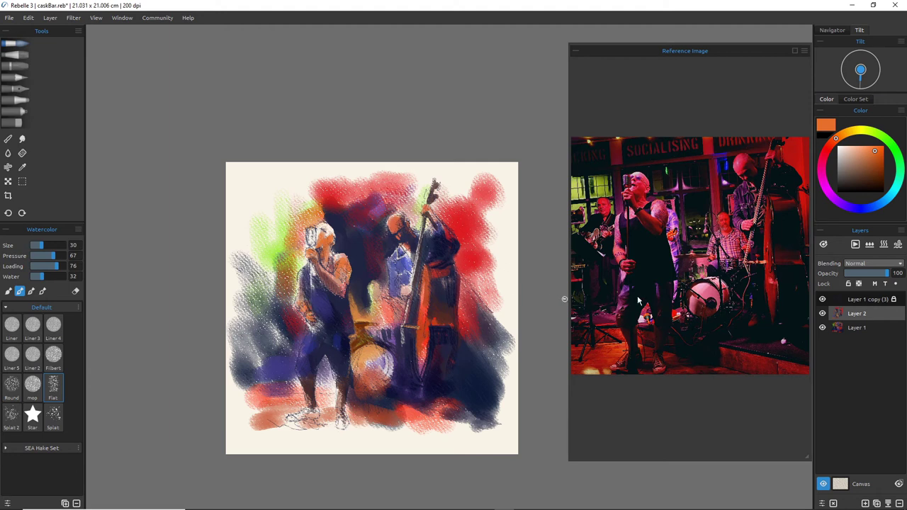
# Mix a bright purple and add accents to the singer's lowered arm and the bassist's face
pyautogui.click(849, 207)
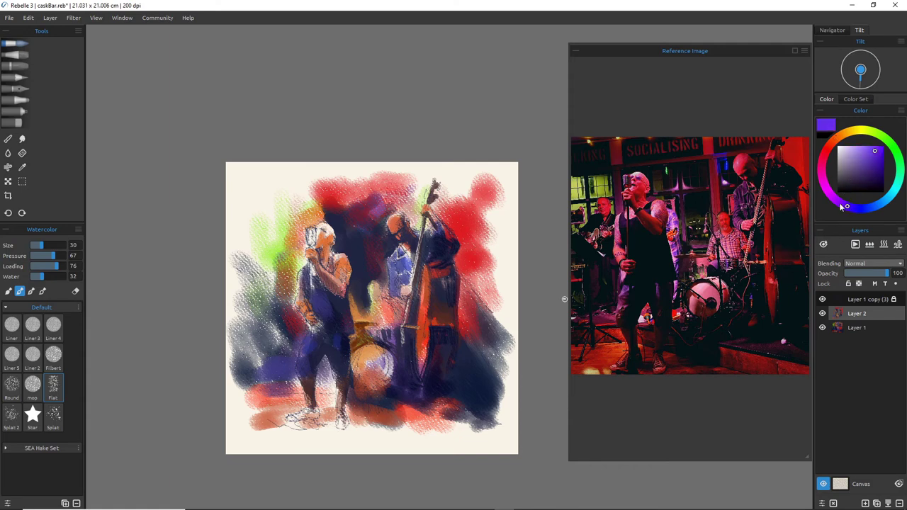
pyautogui.click(834, 198)
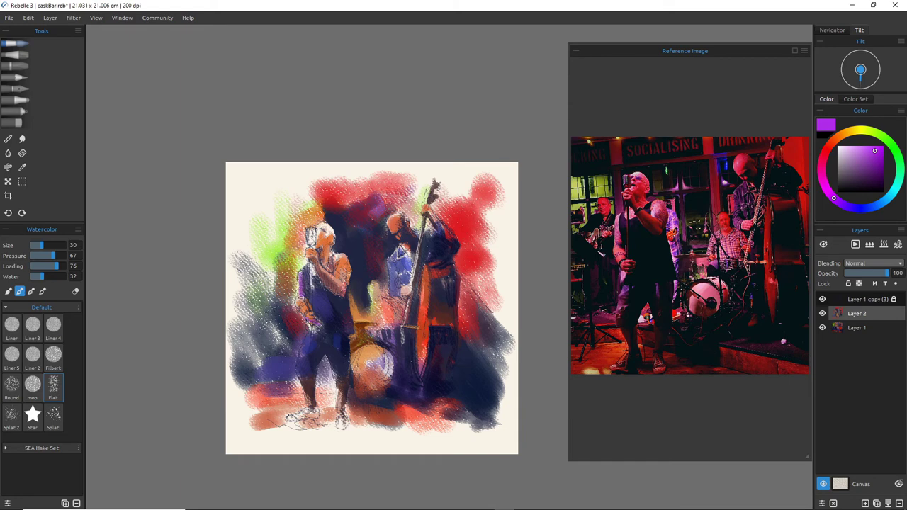
pyautogui.moveTo(300, 298); pyautogui.dragTo(303, 292)
pyautogui.moveTo(406, 244); pyautogui.dragTo(410, 258)
# Glaze the singer's face with red sampled beside the bassist, undo a stray stroke, and raise the brush size to 50
pyautogui.keyDown('alt'); pyautogui.click(468, 258); pyautogui.keyUp('alt')
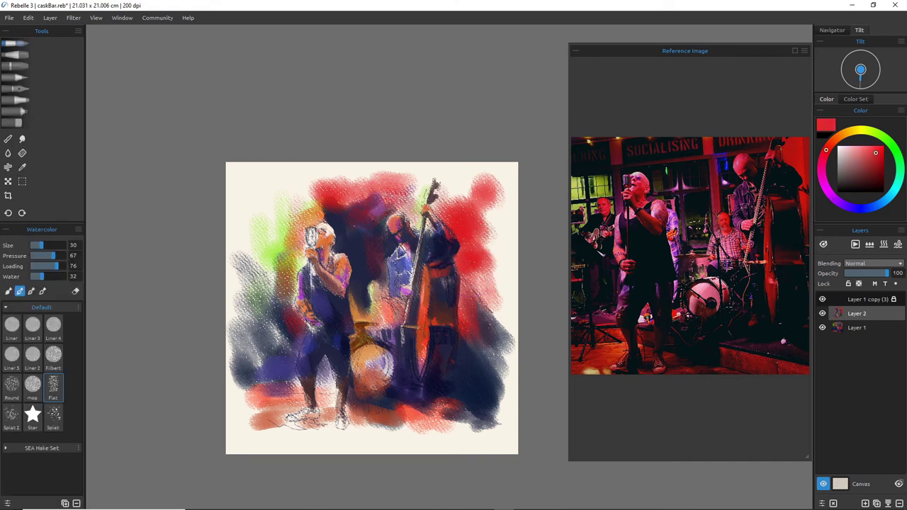
pyautogui.moveTo(322, 232); pyautogui.dragTo(322, 244)
pyautogui.hotkey('ctrl', 'z')
pyautogui.press(']')
pyautogui.press(']')
pyautogui.press(']')
pyautogui.press(']')
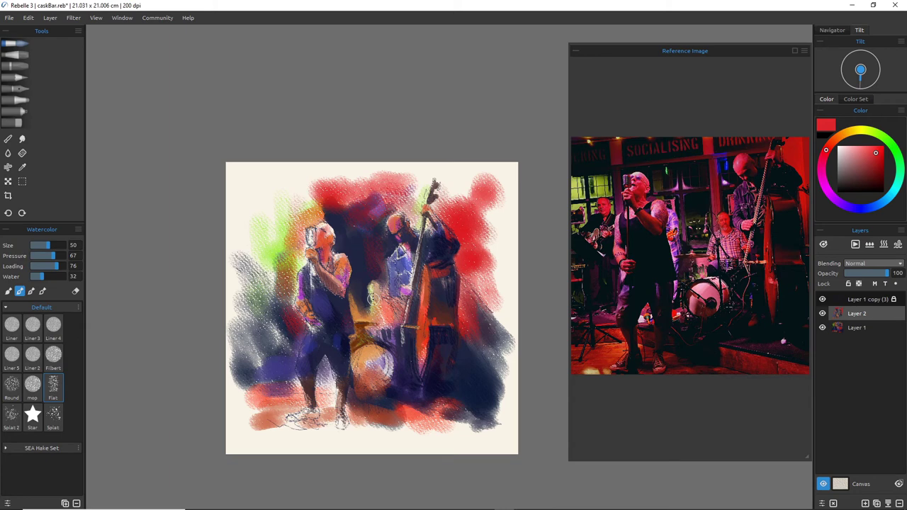
# Rework the singer's dark clothing with sampled dark blue, undo the unwanted strokes, and reduce the brush size to 35
pyautogui.keyDown('alt'); pyautogui.click(319, 310); pyautogui.keyUp('alt')
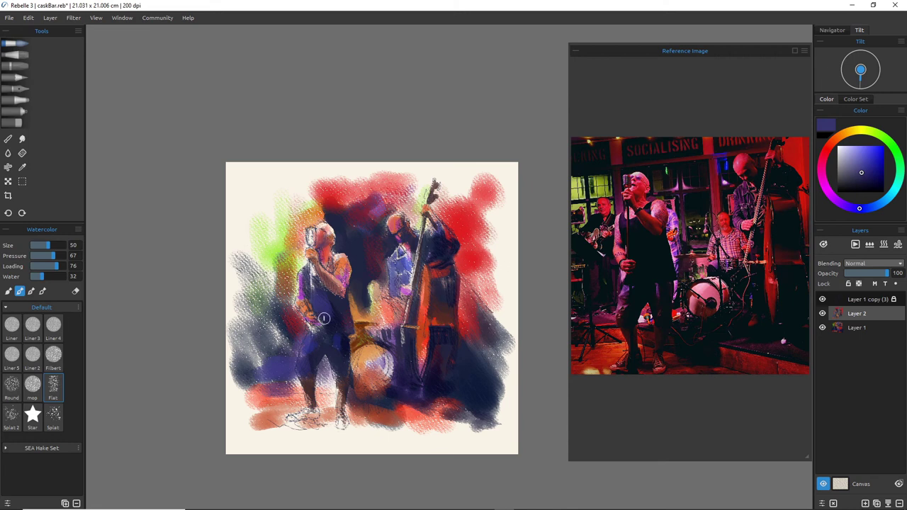
pyautogui.hotkey('ctrl', 'z')
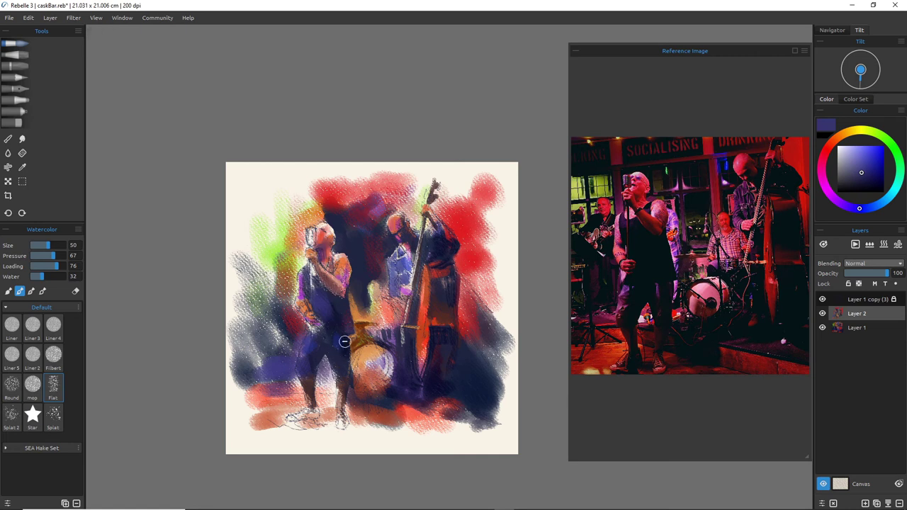
pyautogui.hotkey('ctrl', 'z')
pyautogui.press('[')
pyautogui.press('[')
pyautogui.press('[')
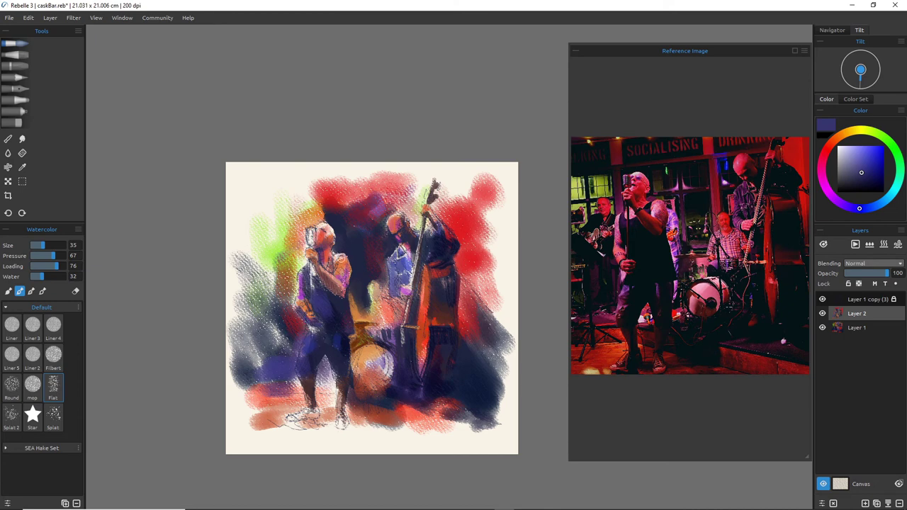
# Sample pink and salmon skin tones from the singer and touch up his lowered arm and hand
pyautogui.keyDown('alt'); pyautogui.click(342, 259); pyautogui.keyUp('alt')
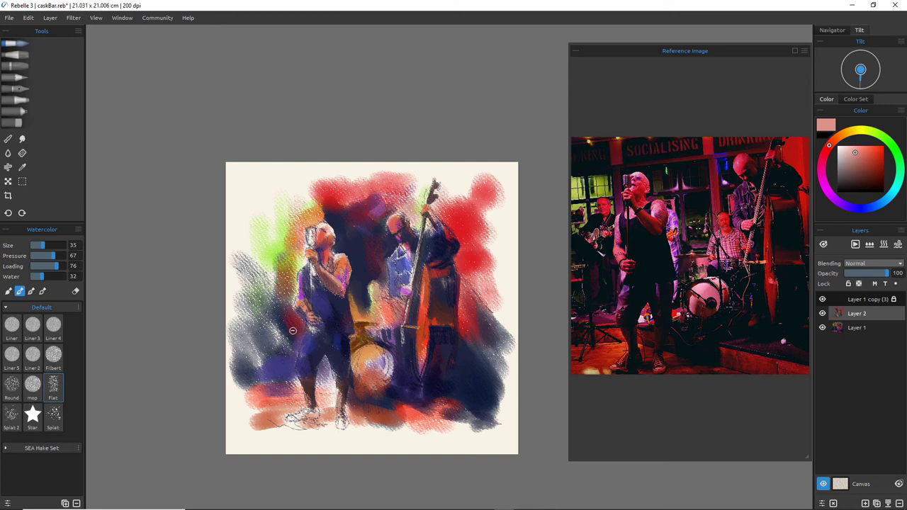
pyautogui.keyDown('alt'); pyautogui.click(309, 306); pyautogui.keyUp('alt')
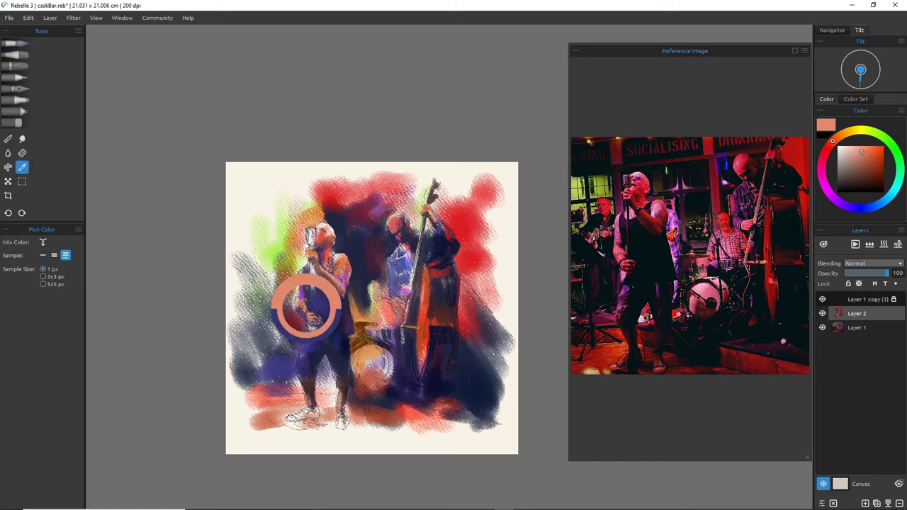
pyautogui.keyDown('alt'); pyautogui.click(305, 303); pyautogui.keyUp('alt')
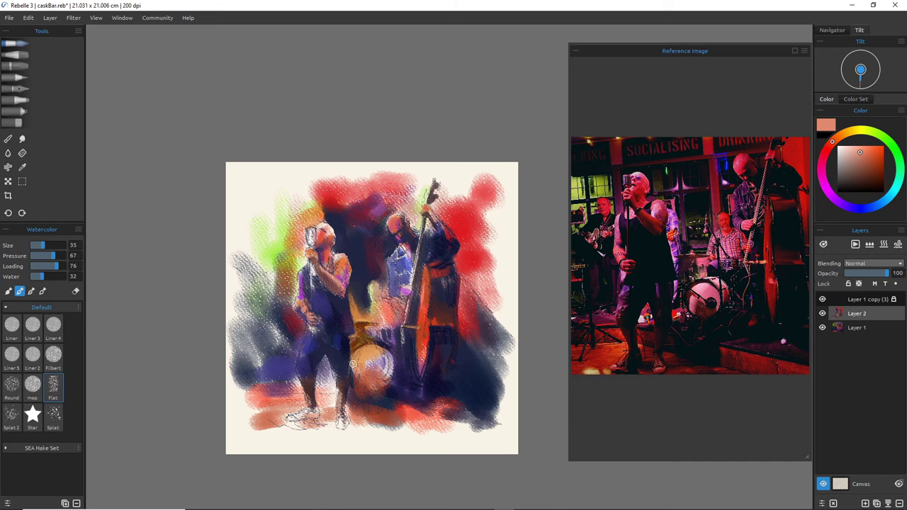
# Unlock Layer 1 copy (3) for touch-ups with the Round Hard eraser, relock it, and return to watercolor on Layer 2
pyautogui.click(851, 298)
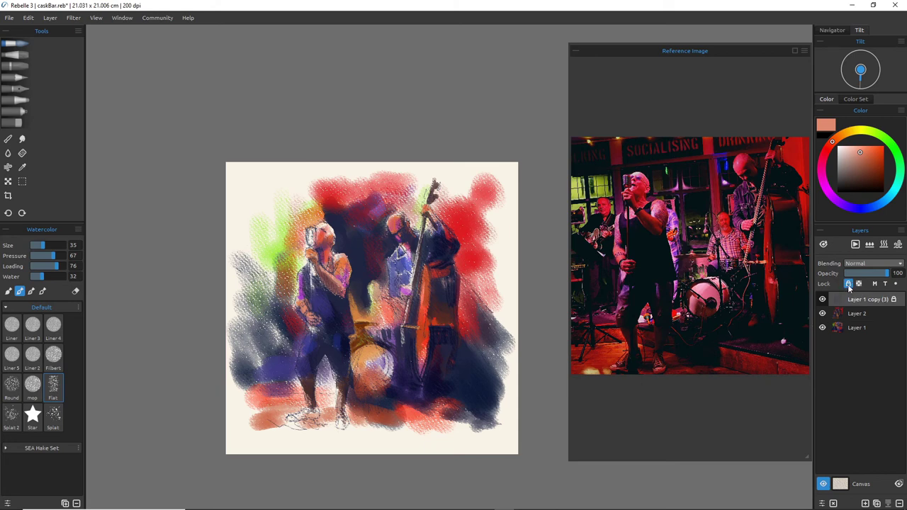
pyautogui.click(847, 284)
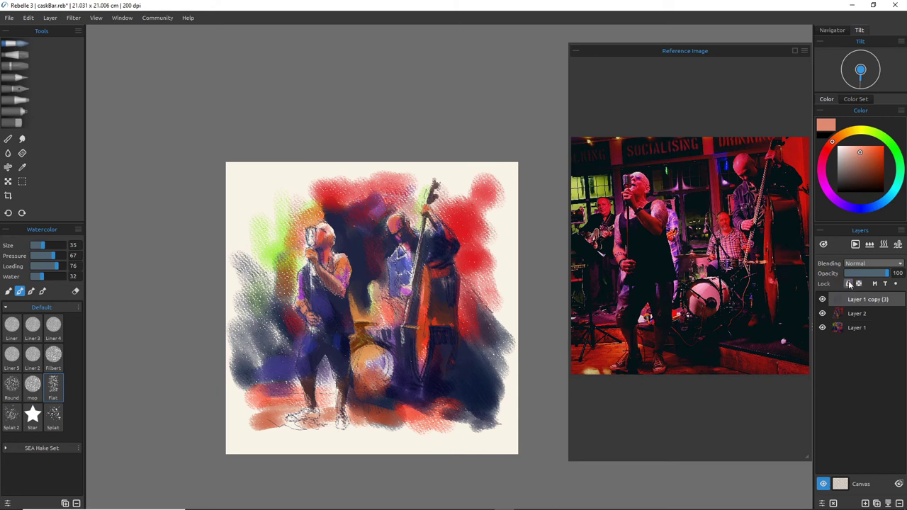
pyautogui.click(13, 124)
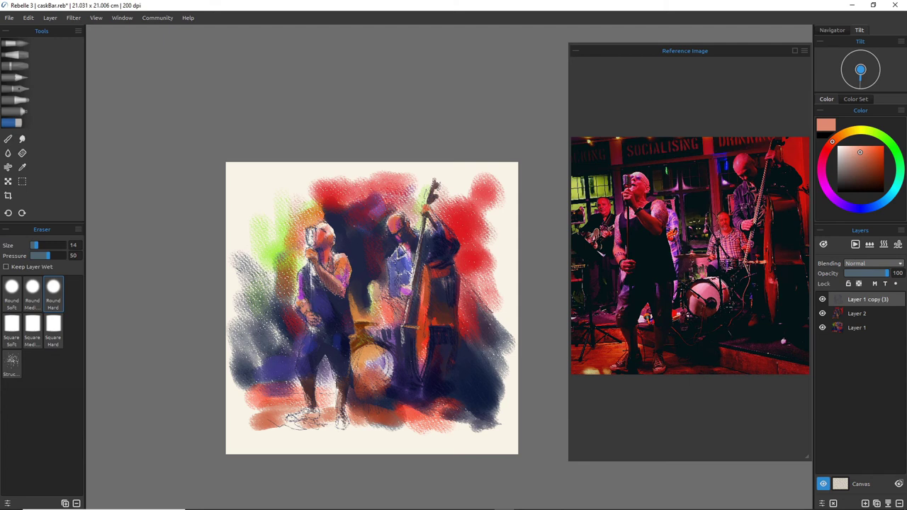
pyautogui.click(848, 284)
pyautogui.click(850, 314)
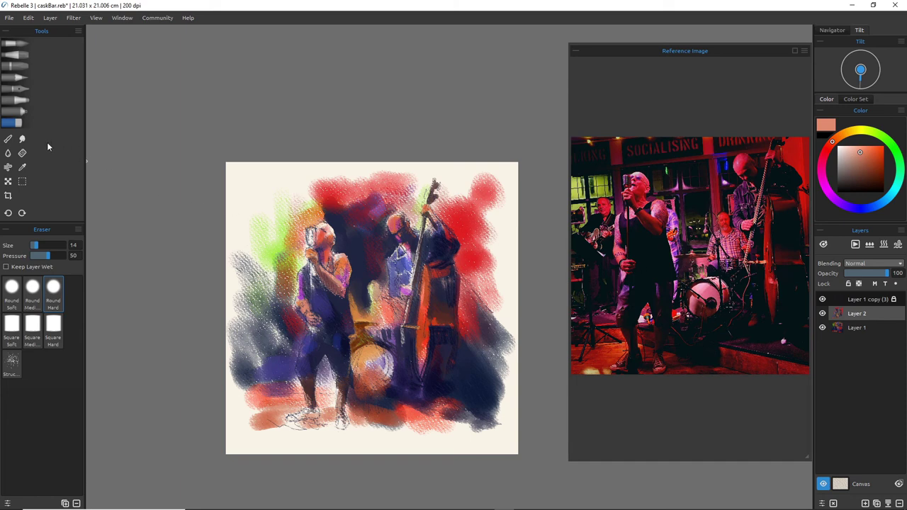
pyautogui.click(11, 46)
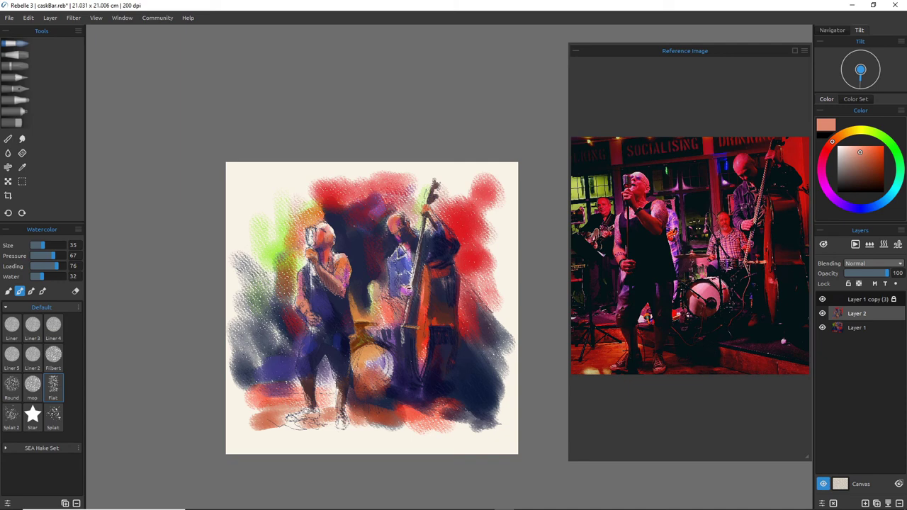
# Undo the last stroke and wash sampled dark navy over the background beside the singer with the mop brush at size 80
pyautogui.hotkey('ctrl', 'z')
pyautogui.keyDown('alt'); pyautogui.click(462, 380); pyautogui.keyUp('alt')
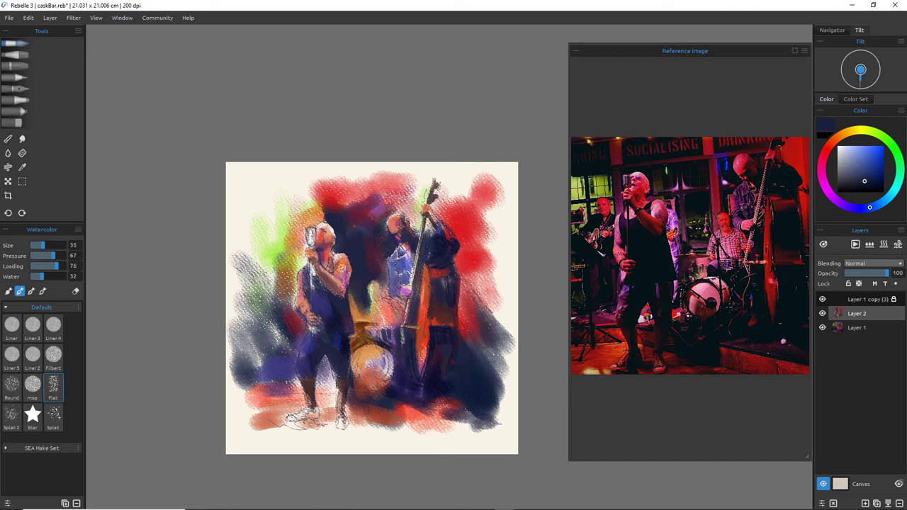
pyautogui.click(37, 389)
pyautogui.press(']')
pyautogui.press(']')
pyautogui.press(']')
pyautogui.press(']')
pyautogui.press(']')
pyautogui.press(']')
pyautogui.press(']')
pyautogui.press(']')
pyautogui.press(']')
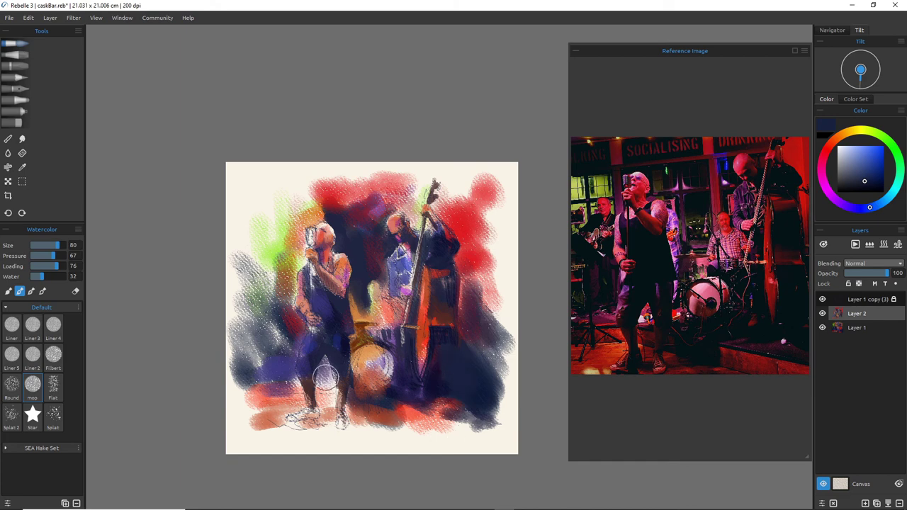
pyautogui.moveTo(237, 280)
pyautogui.mouseDown()
pyautogui.moveTo(268, 324)
pyautogui.moveTo(281, 306)
pyautogui.moveTo(287, 323)
pyautogui.moveTo(284, 304)
pyautogui.moveTo(290, 317)
pyautogui.moveTo(285, 285)
pyautogui.moveTo(292, 354)
pyautogui.moveTo(269, 321)
pyautogui.moveTo(272, 309)
pyautogui.moveTo(236, 329)
pyautogui.moveTo(254, 347)
pyautogui.moveTo(272, 331)
pyautogui.moveTo(241, 358)
pyautogui.mouseUp()
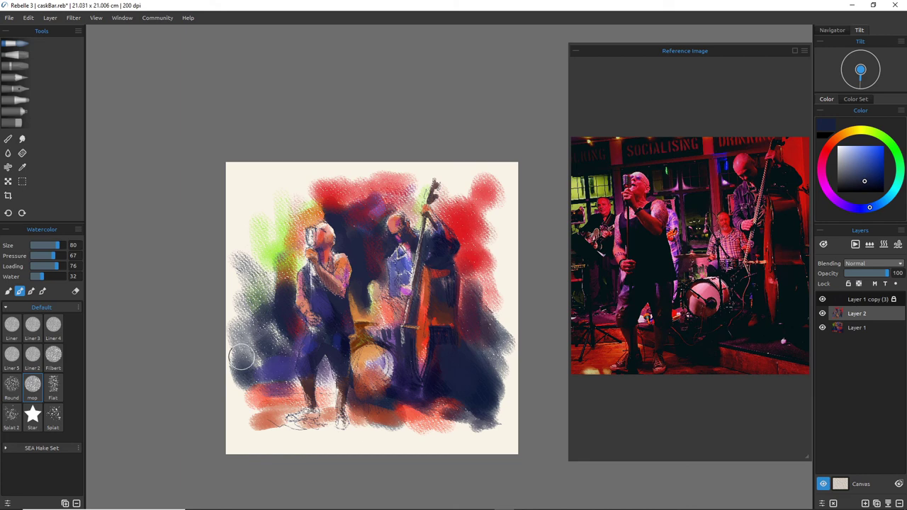
# Sample red beside the bassist and wash it over the background behind the singer and above the two musicians
pyautogui.keyDown('alt'); pyautogui.click(469, 224); pyautogui.keyUp('alt')
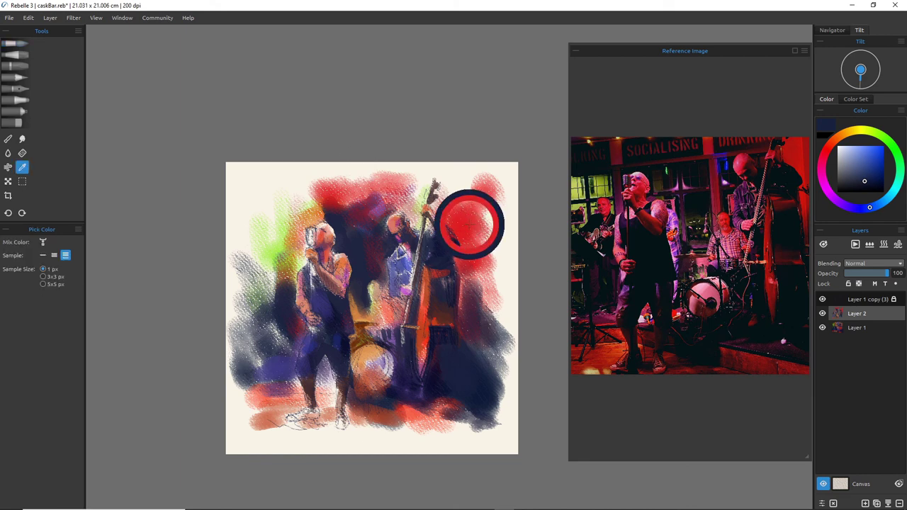
pyautogui.moveTo(256, 293)
pyautogui.mouseDown()
pyautogui.moveTo(277, 318)
pyautogui.moveTo(270, 355)
pyautogui.moveTo(276, 323)
pyautogui.moveTo(277, 342)
pyautogui.moveTo(284, 332)
pyautogui.moveTo(283, 348)
pyautogui.moveTo(265, 310)
pyautogui.moveTo(280, 364)
pyautogui.moveTo(323, 368)
pyautogui.moveTo(301, 400)
pyautogui.mouseUp()
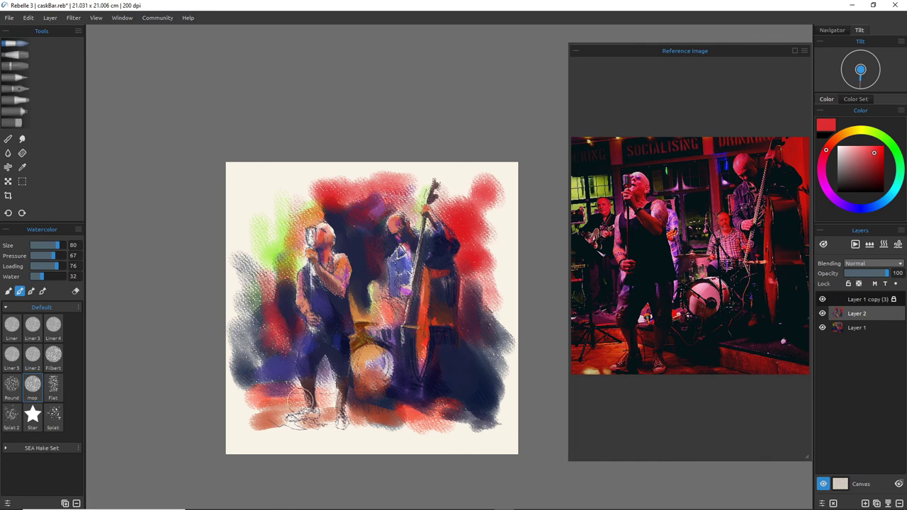
pyautogui.moveTo(331, 194); pyautogui.dragTo(293, 199)
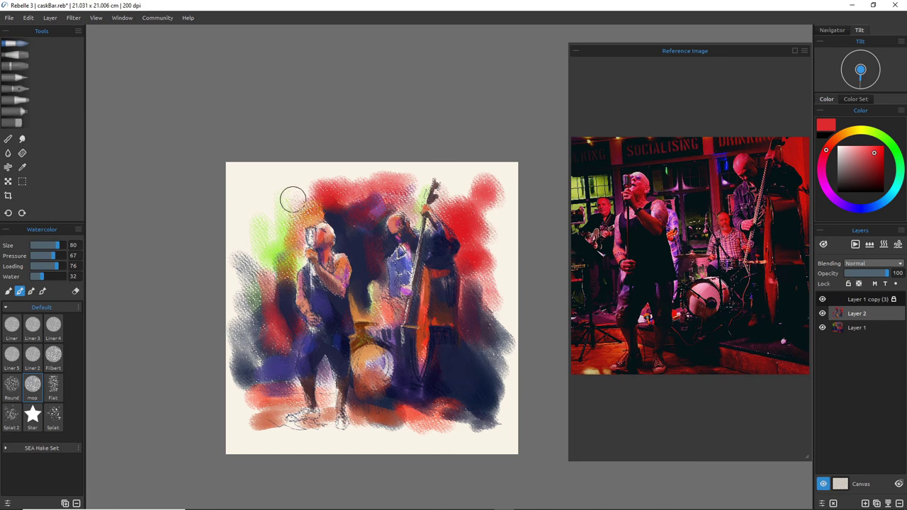
pyautogui.moveTo(384, 209)
pyautogui.mouseDown()
pyautogui.moveTo(370, 189)
pyautogui.moveTo(379, 217)
pyautogui.moveTo(372, 248)
pyautogui.moveTo(357, 210)
pyautogui.mouseUp()
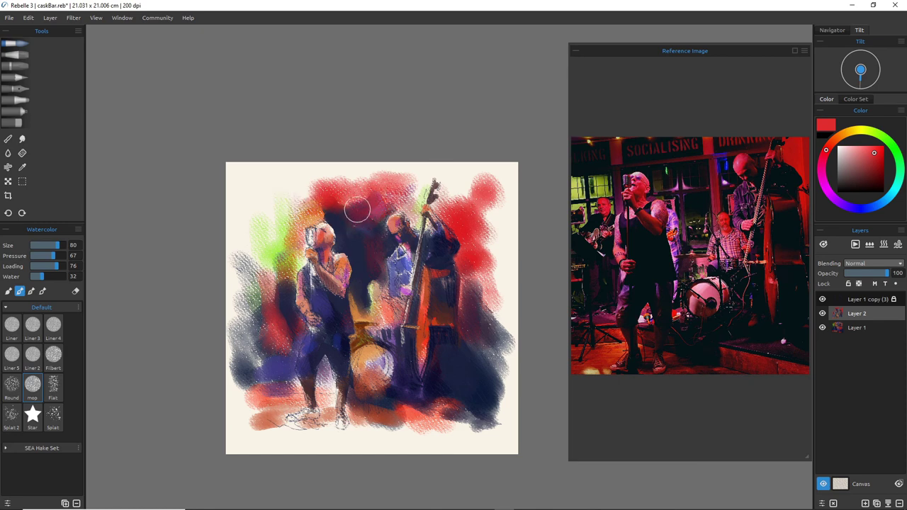
# Reduce the mop brush to size 30 and undo the last stroke
pyautogui.press('[')
pyautogui.press('[')
pyautogui.press('[')
pyautogui.press('[')
pyautogui.press('[')
pyautogui.press('[')
pyautogui.hotkey('ctrl', 'z')
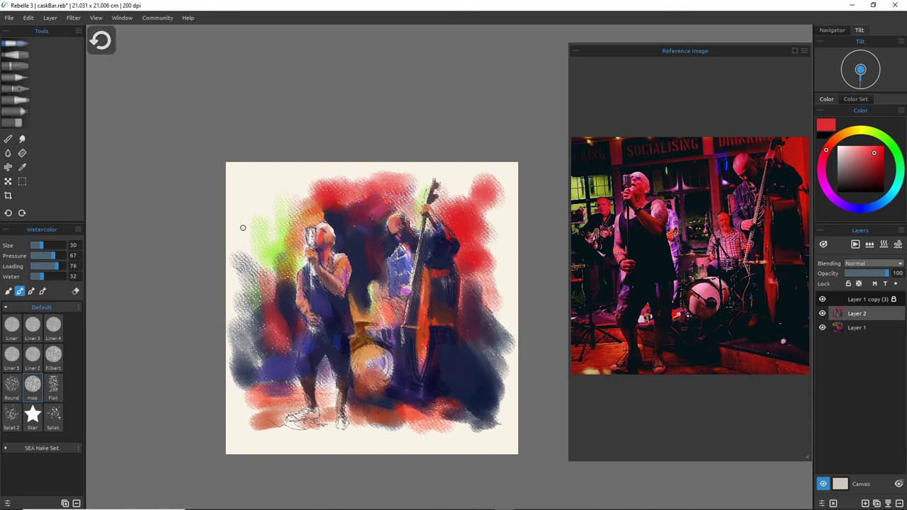
# Sample lime green beside the singer and wash it with the mop at size 100 over the background between the musicians and the drum
pyautogui.keyDown('alt'); pyautogui.click(273, 250); pyautogui.keyUp('alt')
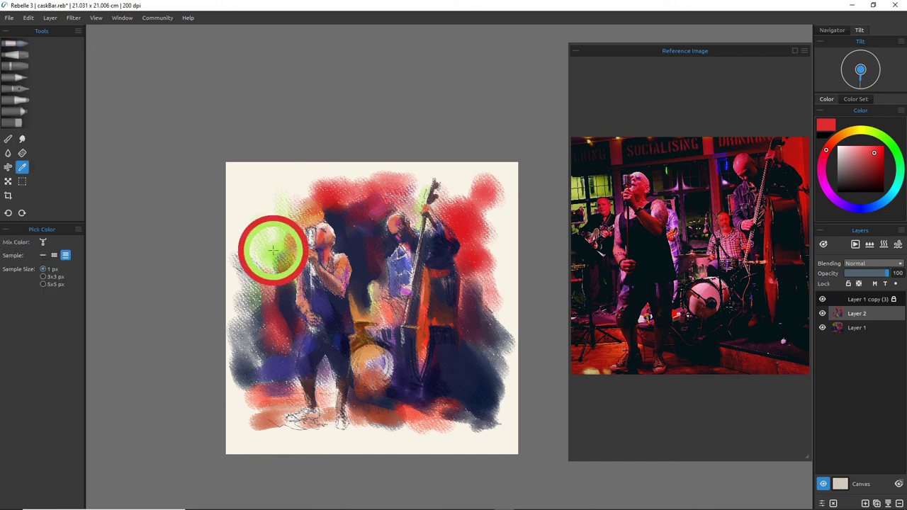
pyautogui.press(']')
pyautogui.press(']')
pyautogui.press(']')
pyautogui.press(']')
pyautogui.press(']')
pyautogui.press(']')
pyautogui.press(']')
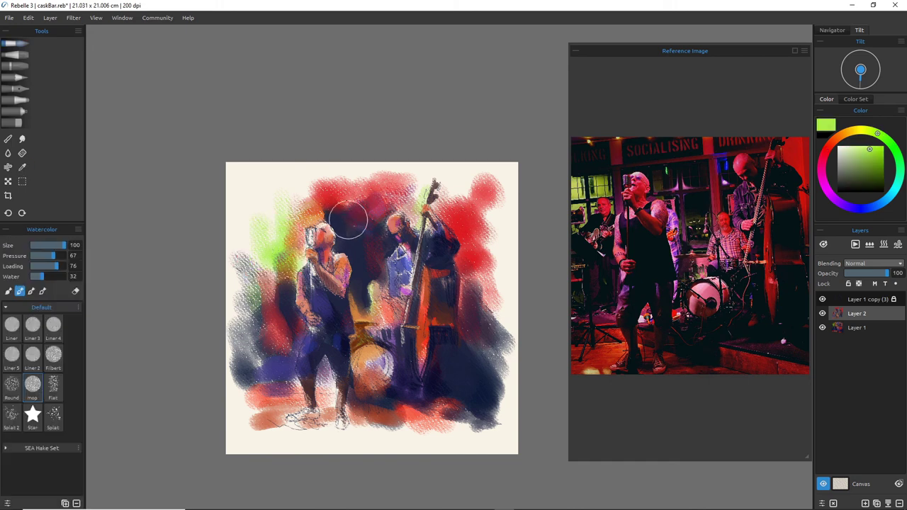
pyautogui.moveTo(339, 207)
pyautogui.mouseDown()
pyautogui.moveTo(387, 299)
pyautogui.moveTo(366, 230)
pyautogui.moveTo(402, 297)
pyautogui.mouseUp()
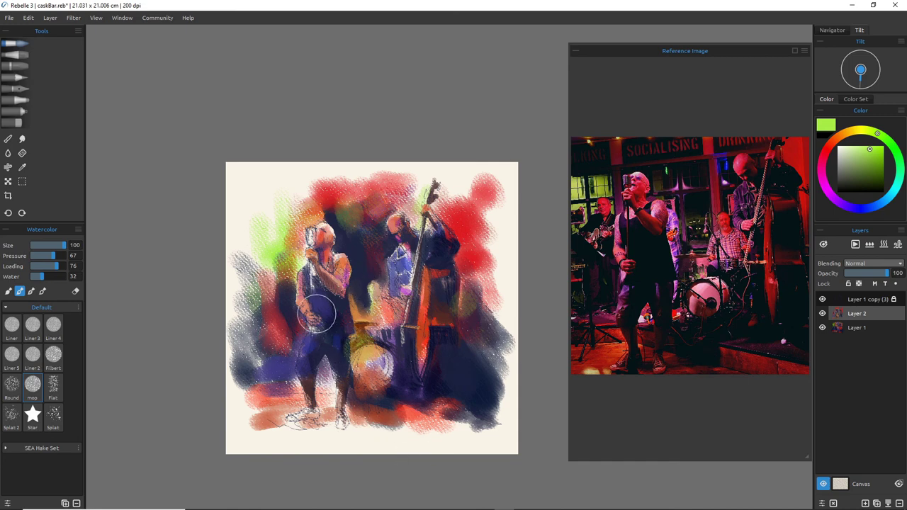
pyautogui.click(287, 291)
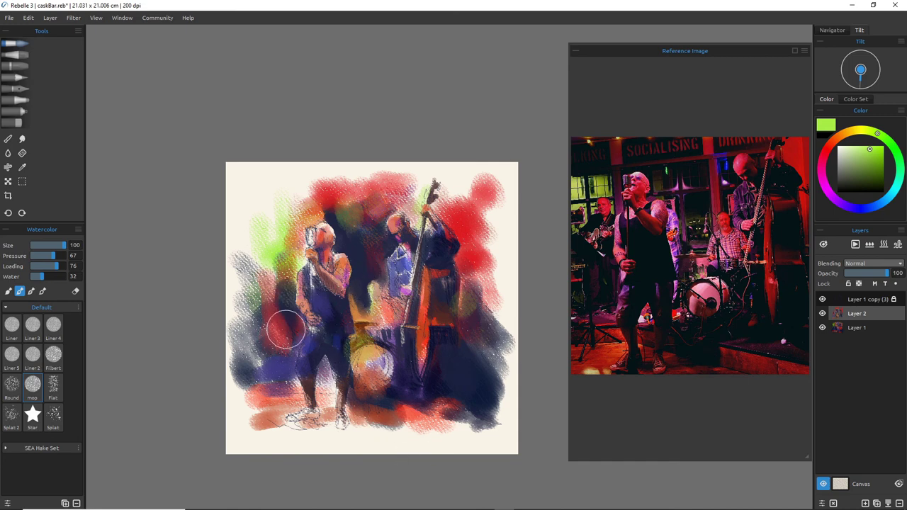
pyautogui.moveTo(286, 330)
pyautogui.mouseDown()
pyautogui.moveTo(314, 381)
pyautogui.moveTo(283, 366)
pyautogui.moveTo(297, 359)
pyautogui.moveTo(284, 377)
pyautogui.moveTo(259, 374)
pyautogui.mouseUp()
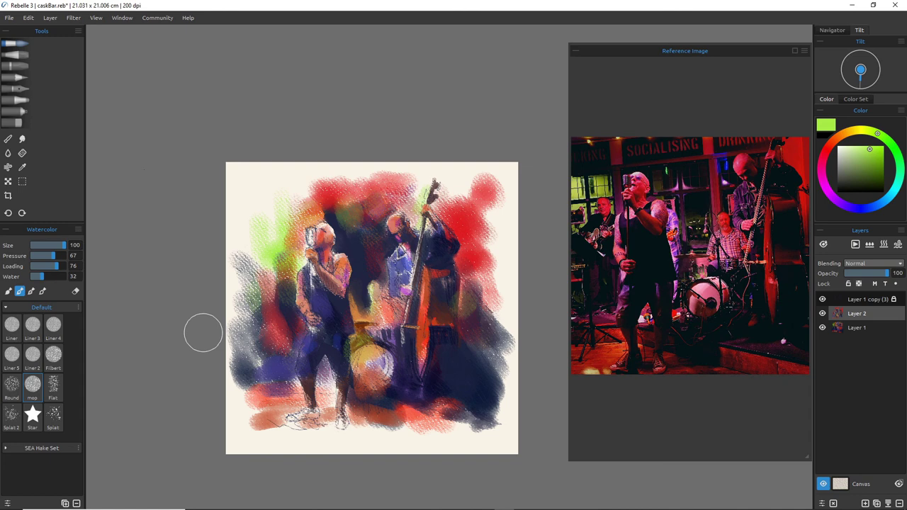
# Switch to the 2B pencil at size 20 and choose a near-black blue as the drawing color
pyautogui.click(12, 78)
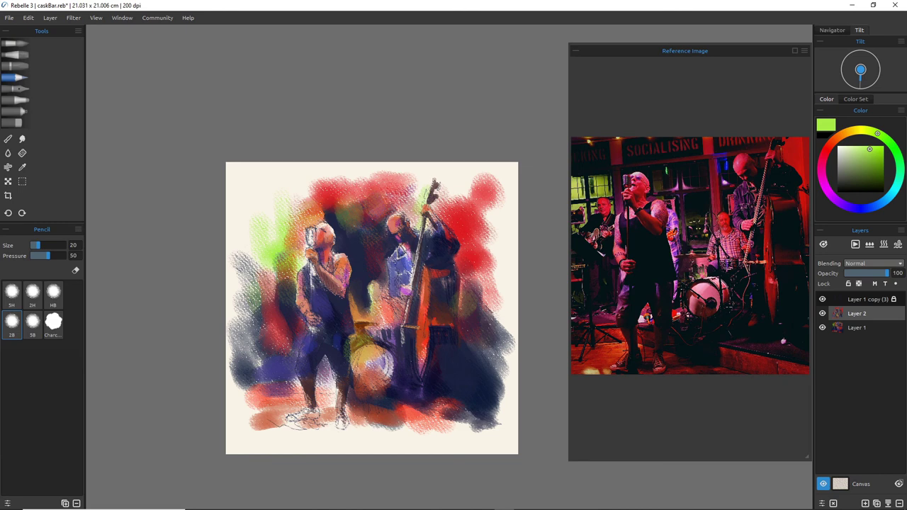
pyautogui.moveTo(850, 179); pyautogui.dragTo(848, 188)
pyautogui.click(860, 208)
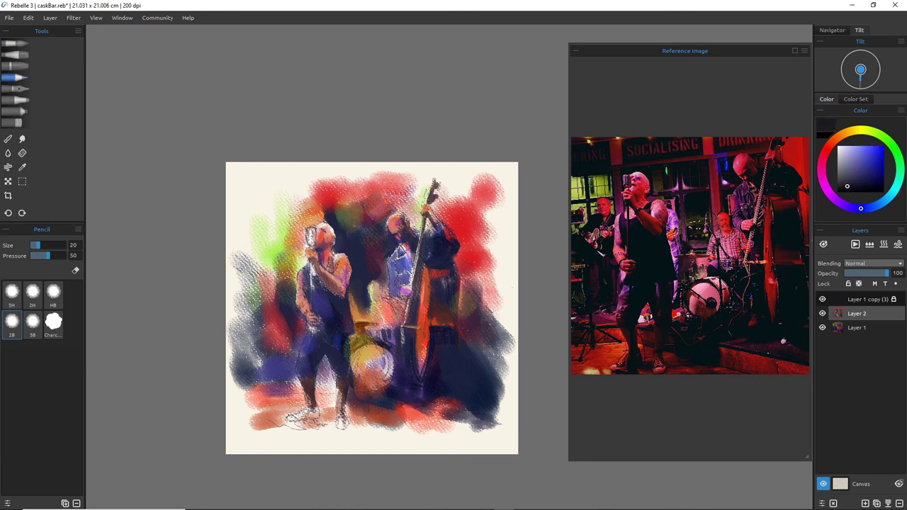